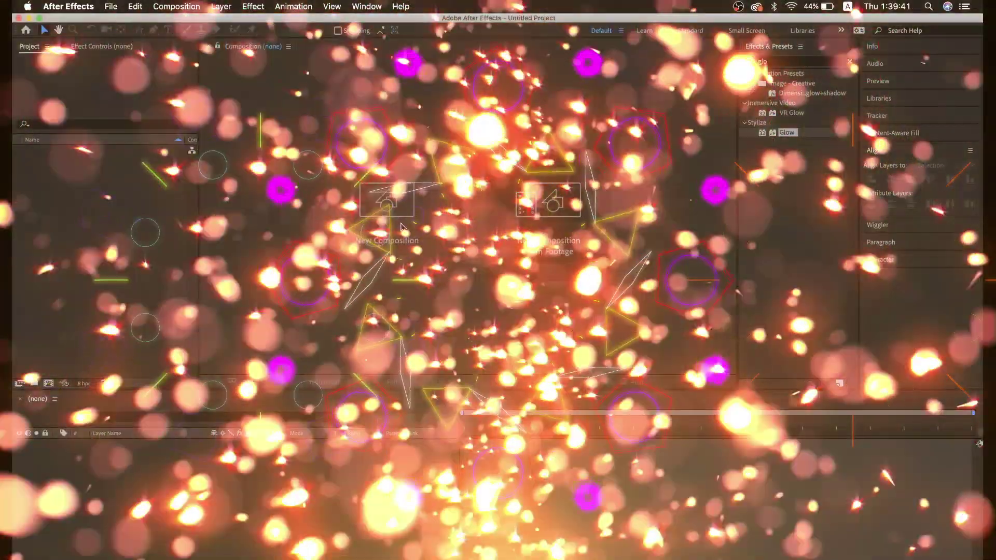
Create a new composition named 'Motion Graphics'.
click(401, 226)
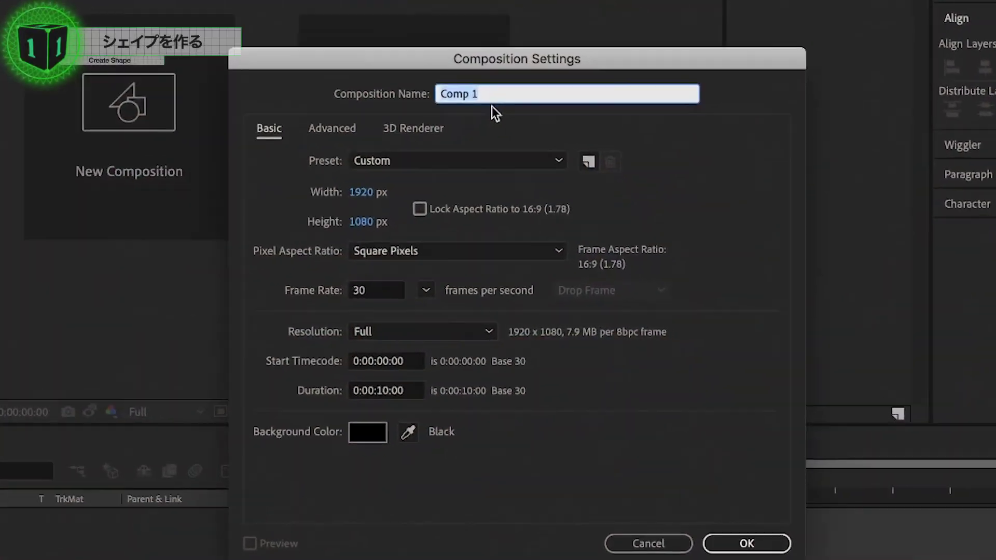
text(Motion Gra)
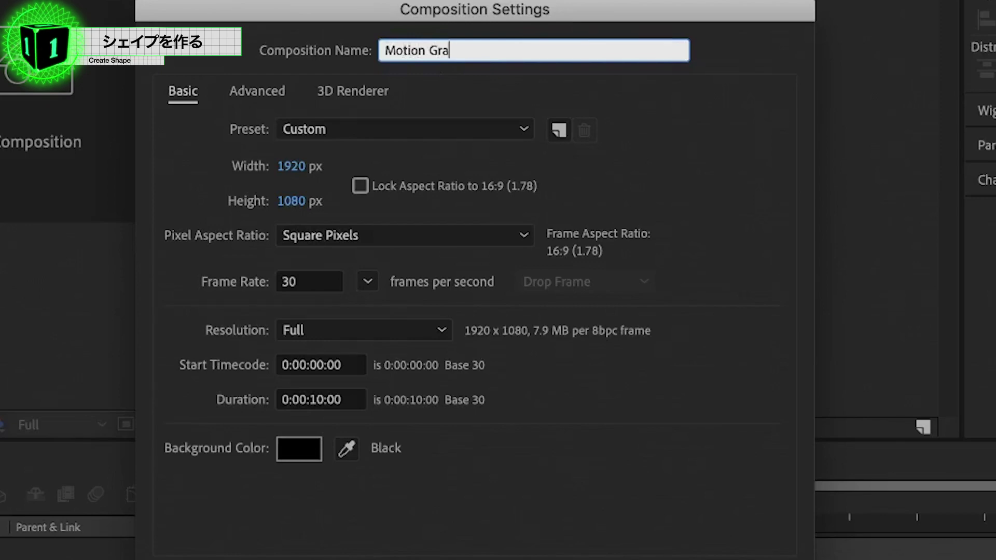
text(phics)
key(Return)
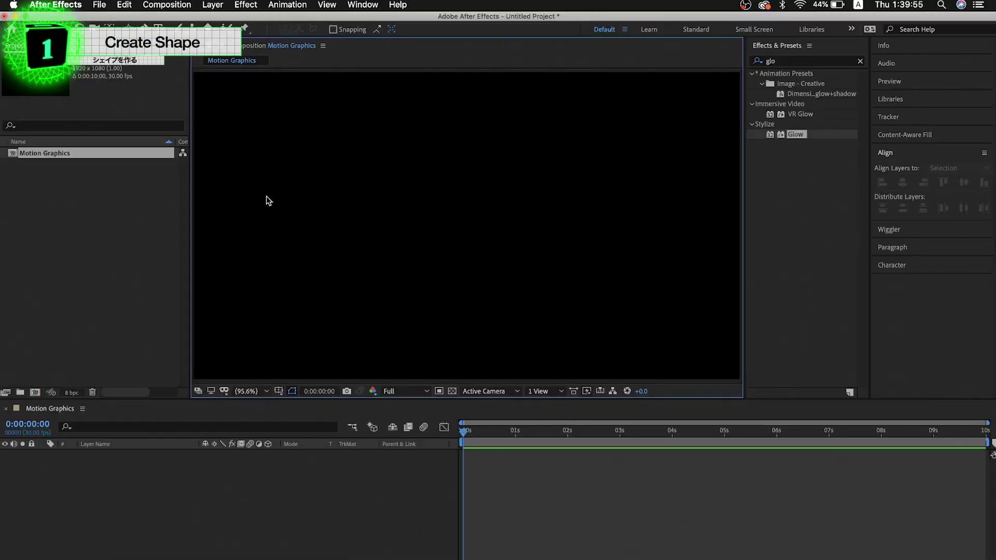
Show Title/Action Safe guides and set the composition view to 100%.
click(280, 391)
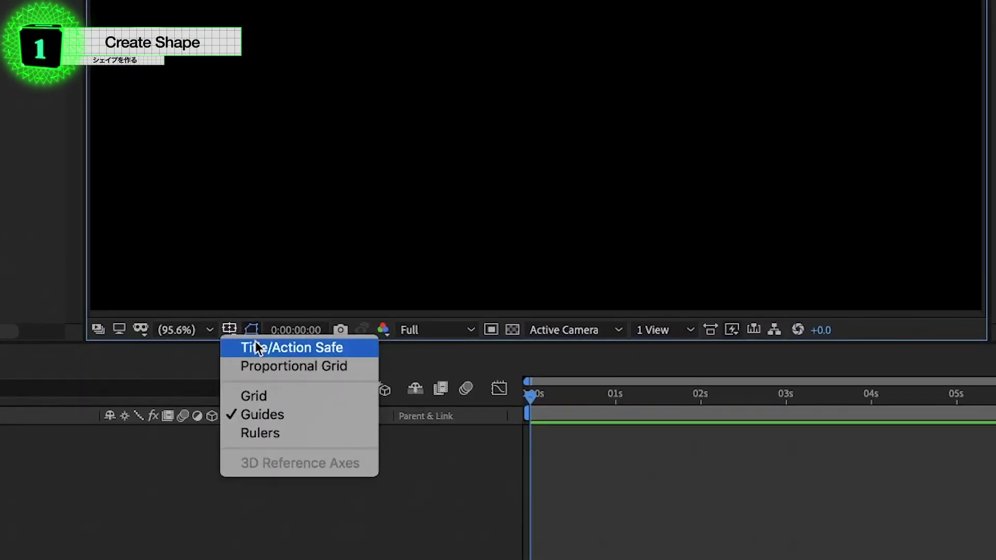
click(314, 347)
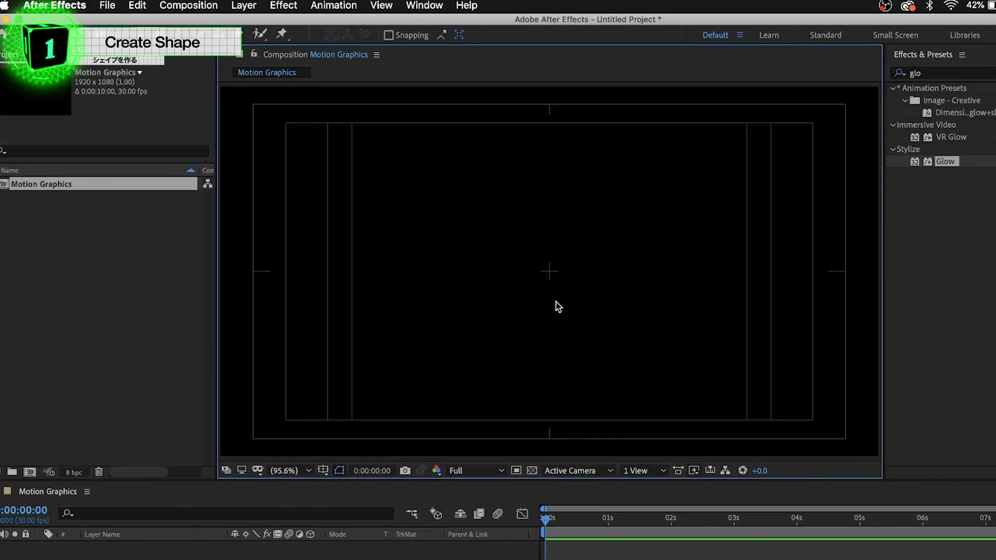
key(/)
key(period)
key(period)
key(period)
key(comma)
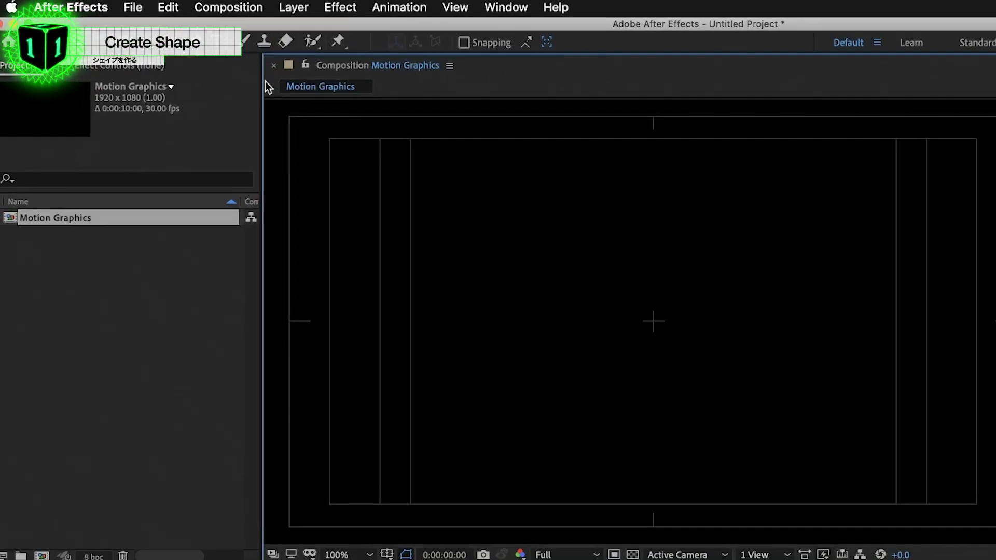
Draw a pentagon with the Polygon Tool in the composition's upper left.
click(139, 35)
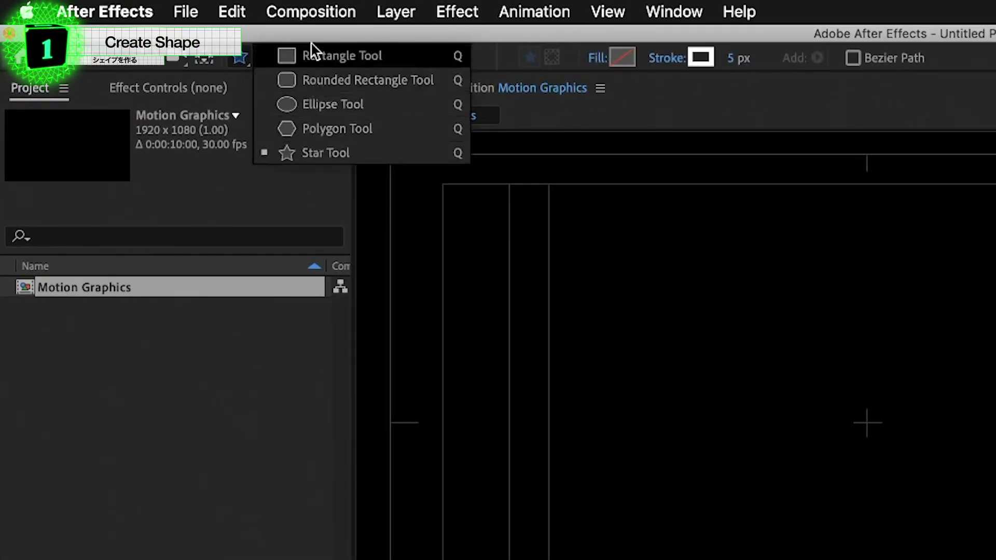
click(372, 129)
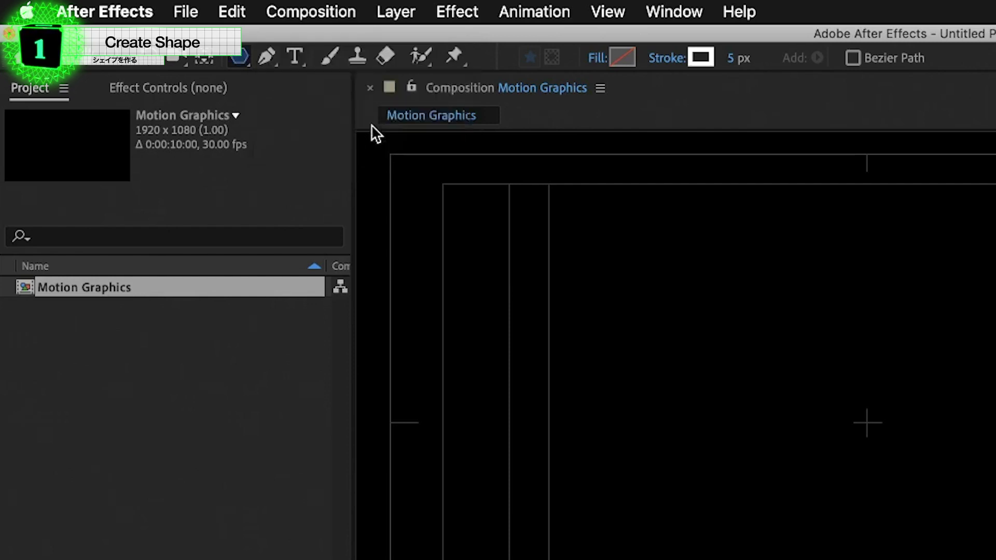
drag(325, 204, 351, 231)
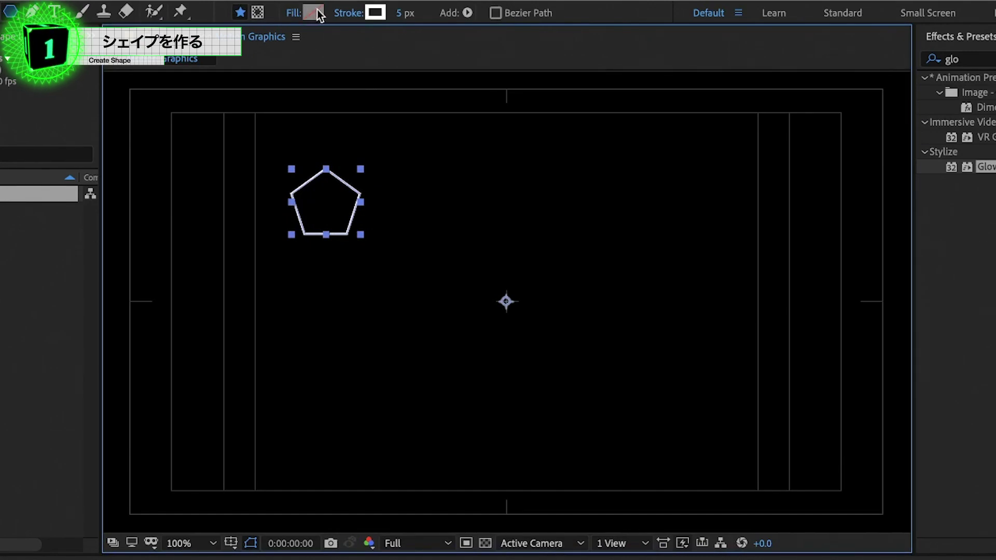
click(402, 13)
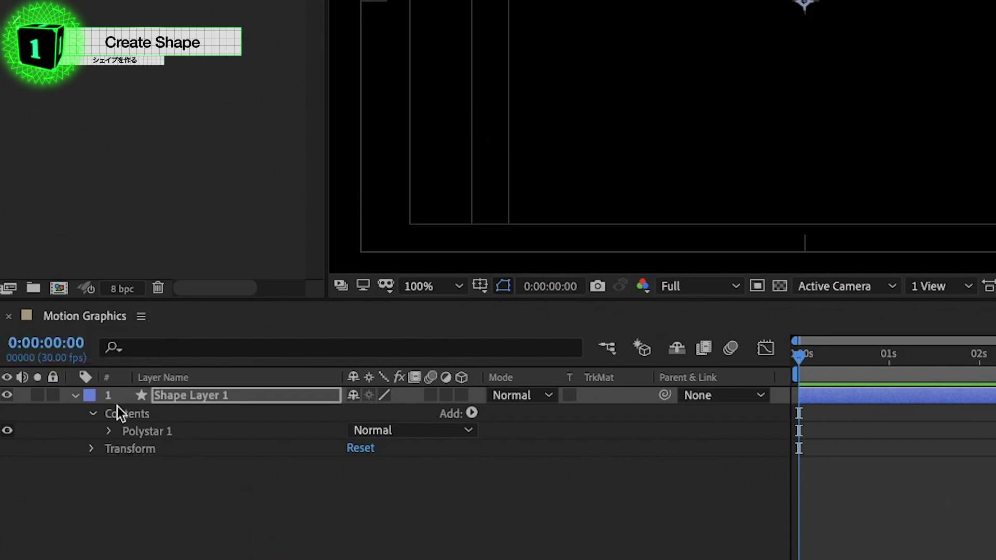
Delete Fill 1 from Shape Layer 1's Polystar 1 group.
click(91, 449)
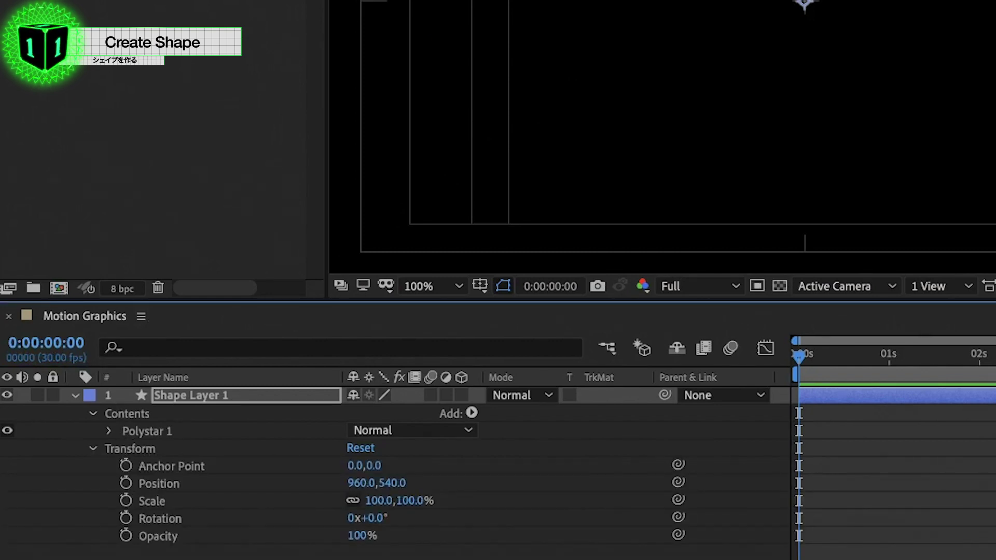
click(152, 442)
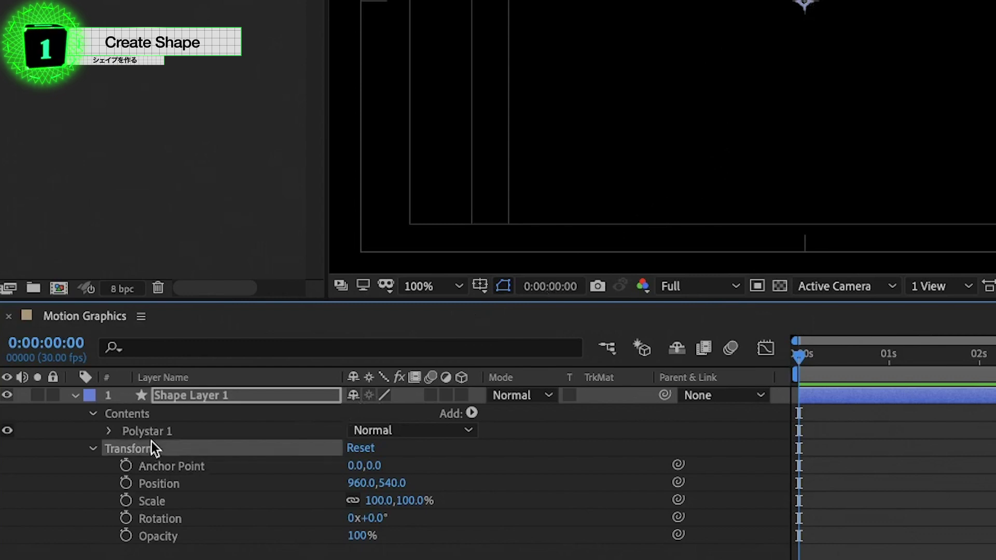
click(111, 431)
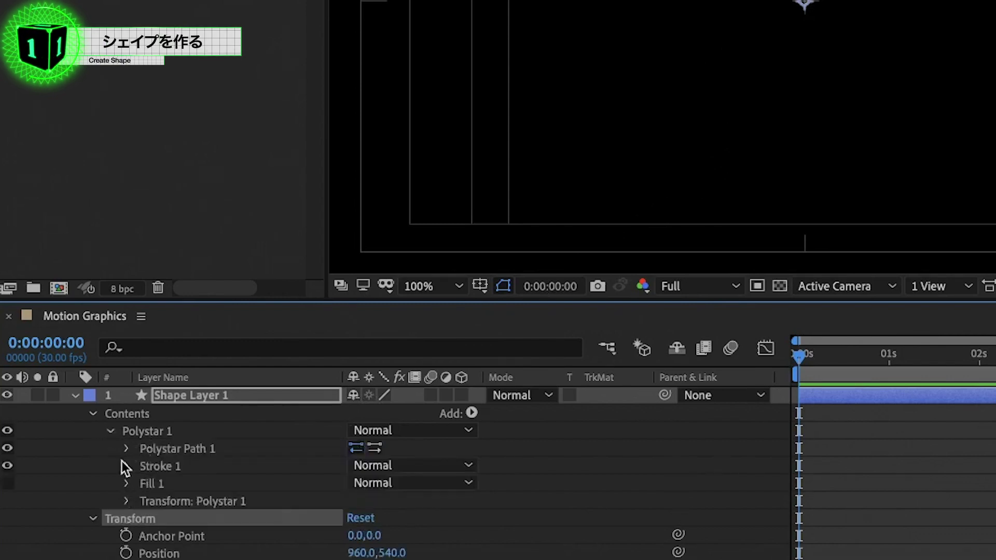
click(94, 518)
click(131, 433)
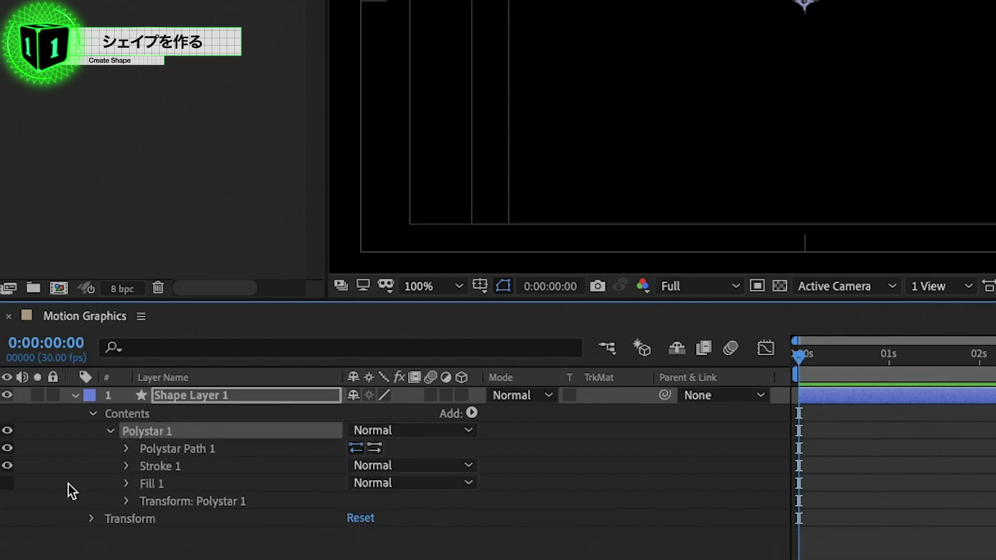
click(163, 483)
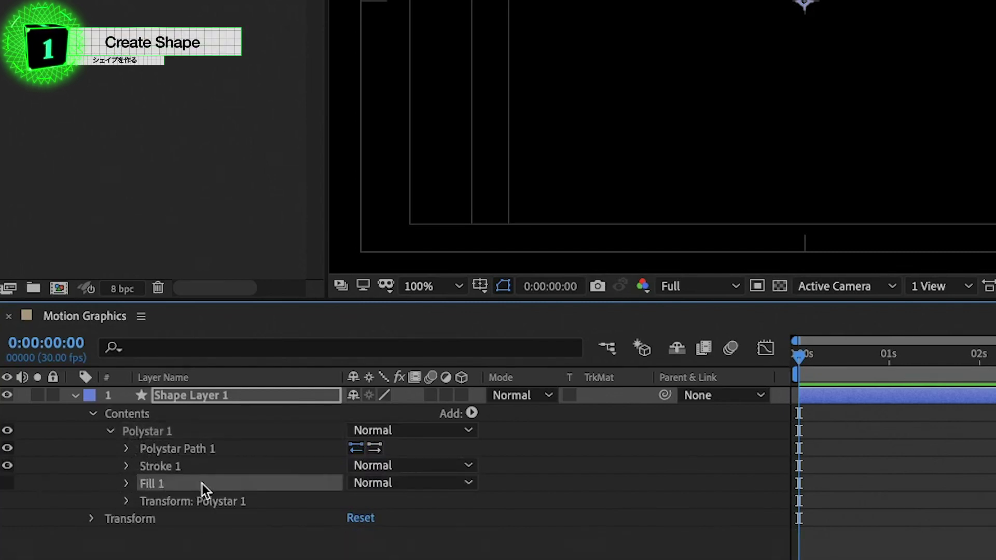
key(Delete)
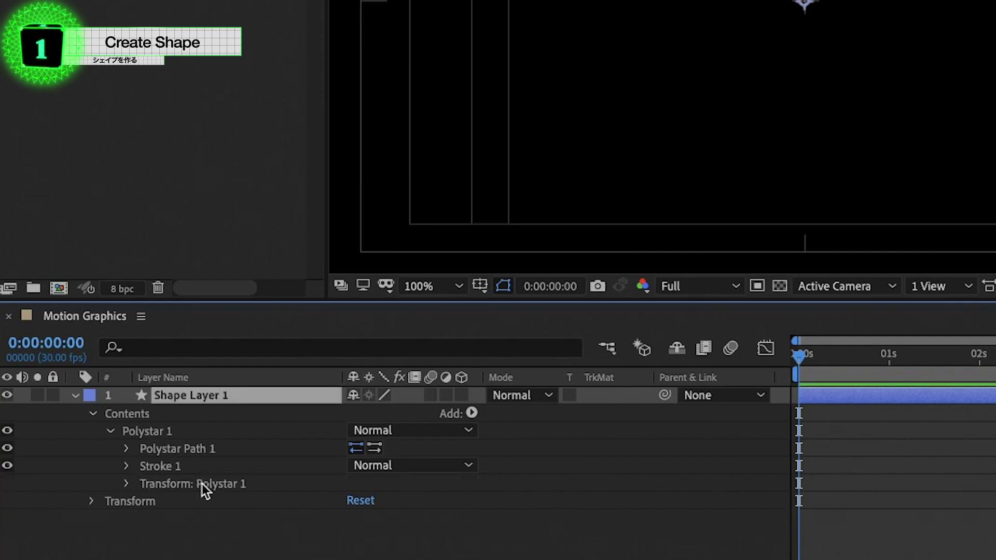
Set the Transform: Polystar 1 Position to 0,0 to centre the pentagon.
click(201, 484)
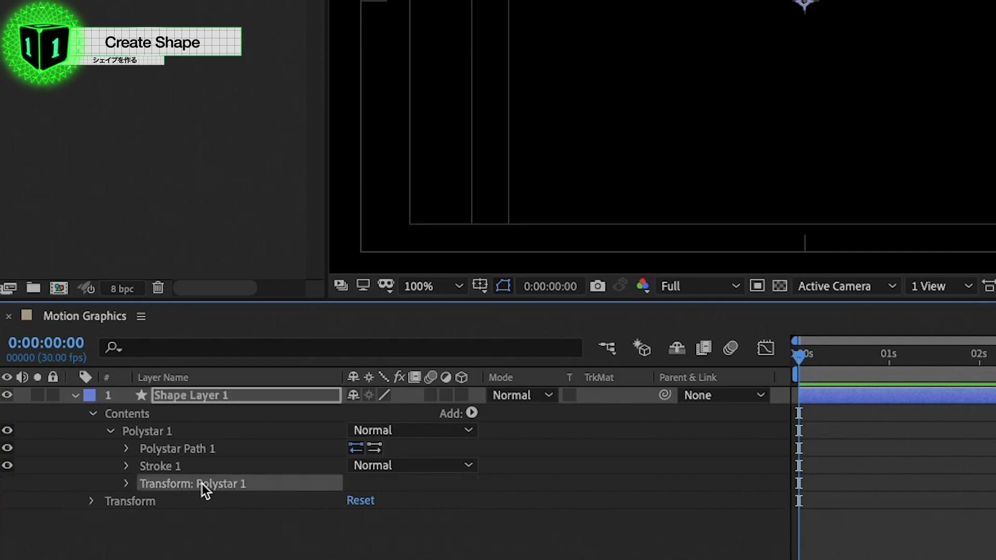
click(127, 484)
scroll(213, 515, down, 1)
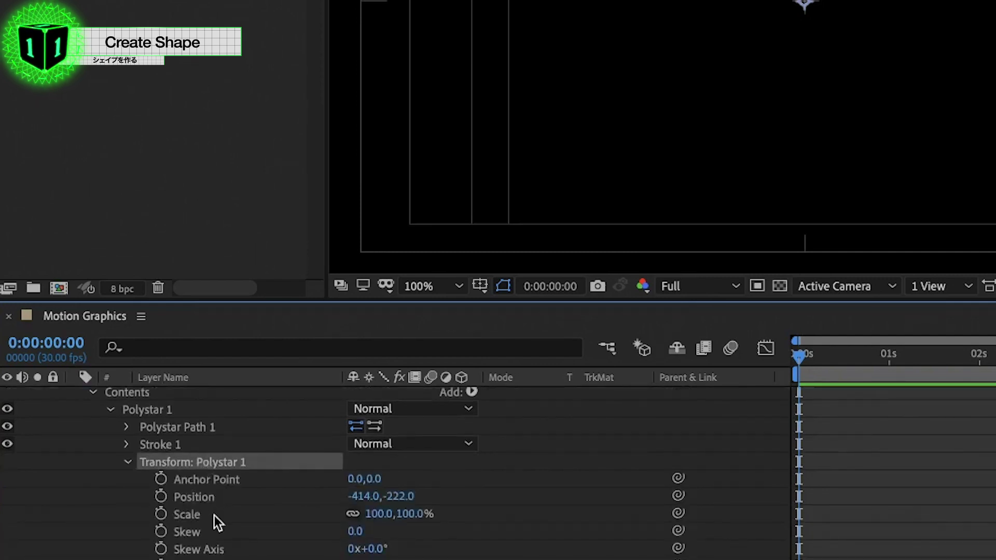
click(365, 497)
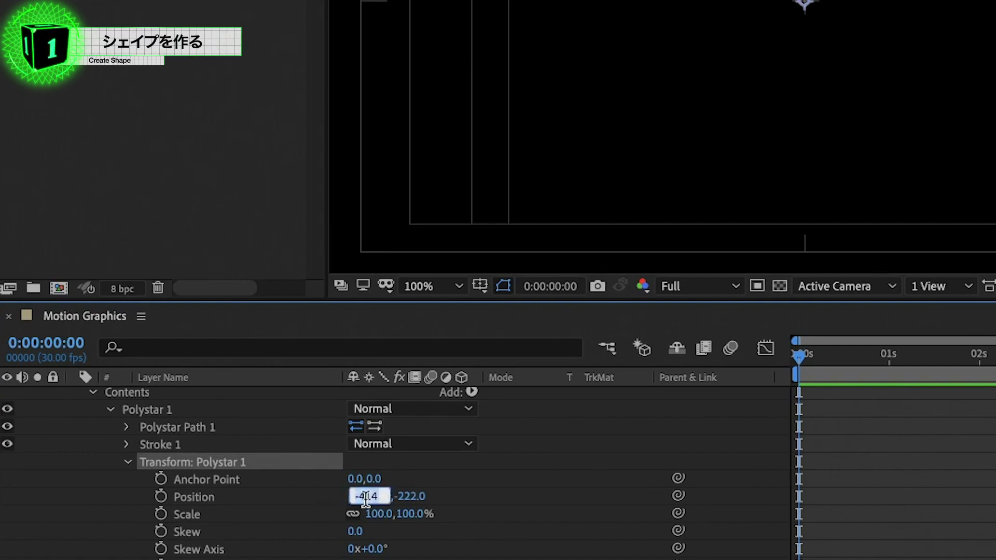
text(0)
key(Return)
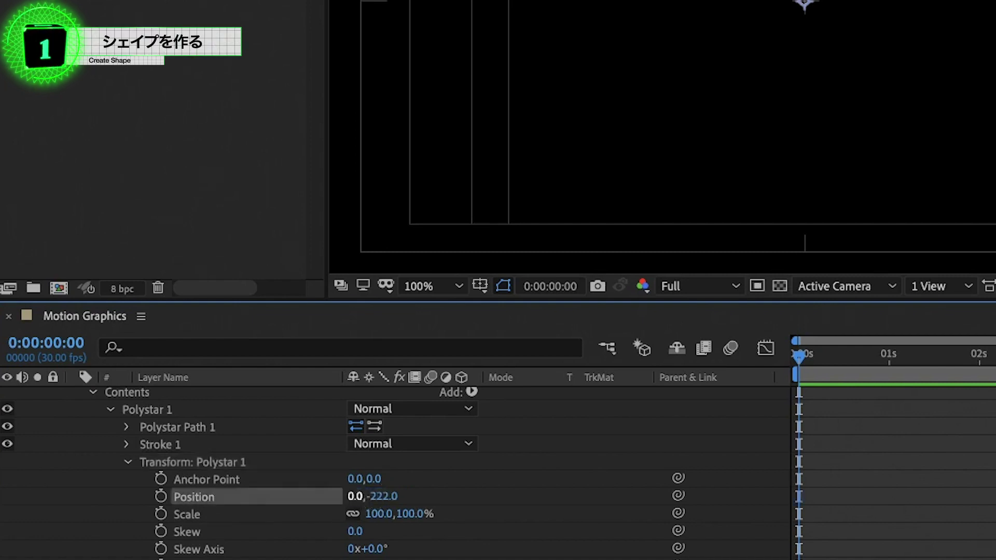
click(388, 498)
text(0)
key(Return)
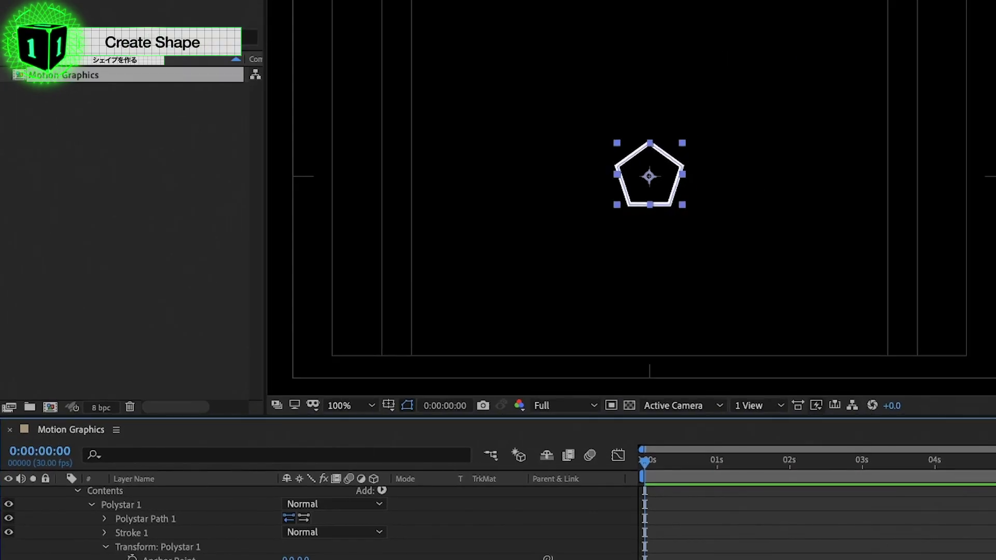
Scrub Polystar Path 1's Points down to 3, turning the pentagon into a triangle.
click(104, 518)
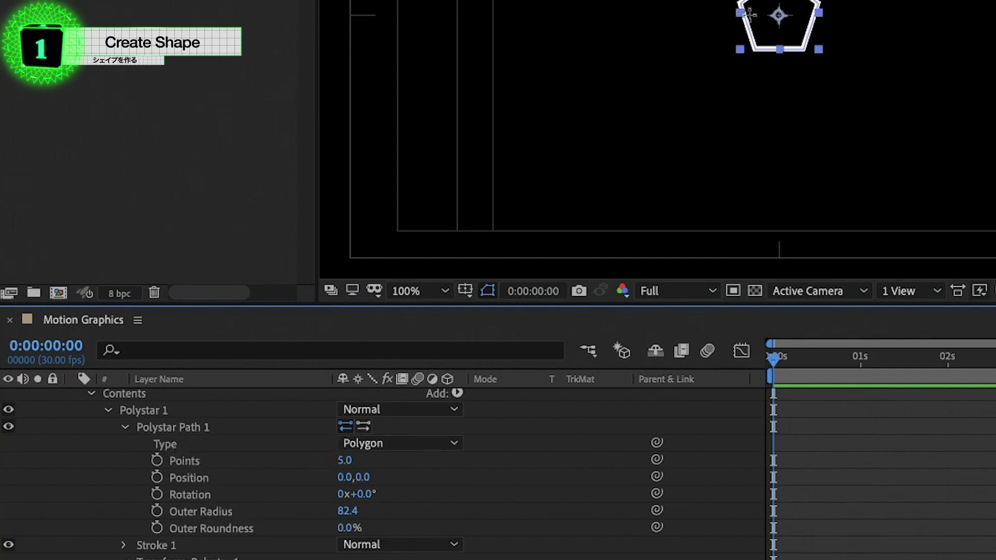
drag(346, 460, 342, 465)
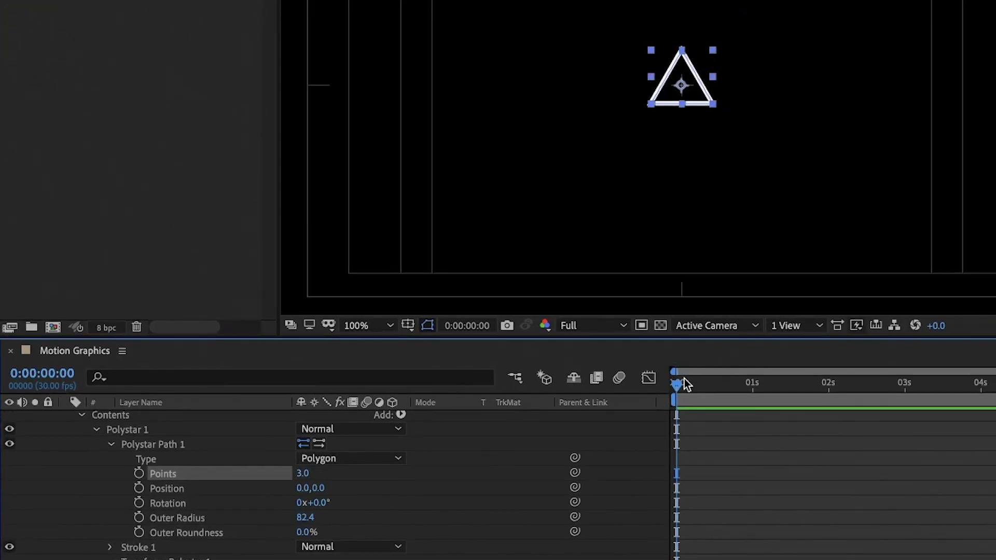
click(112, 444)
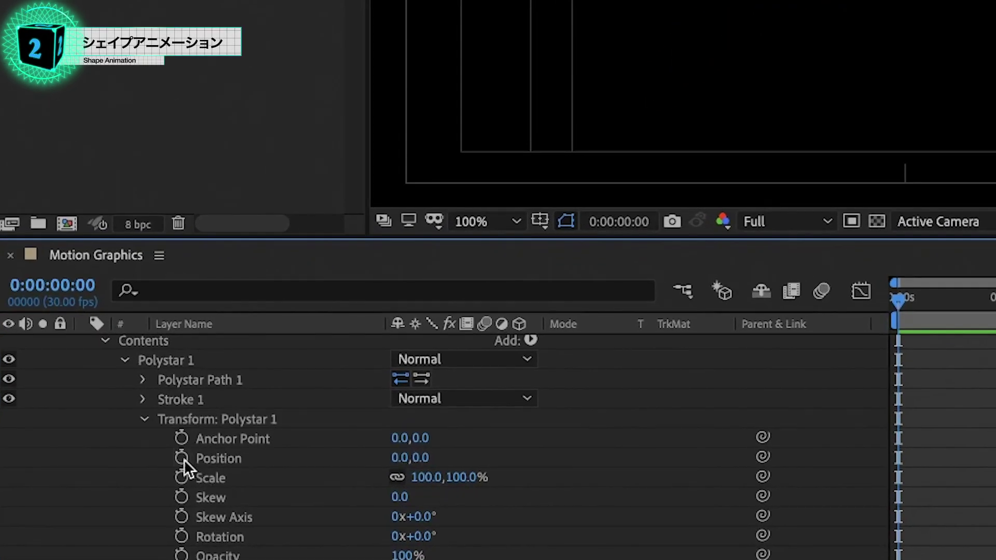
Enable keyframing for the Polystar Position, Scale and Rotation.
click(181, 459)
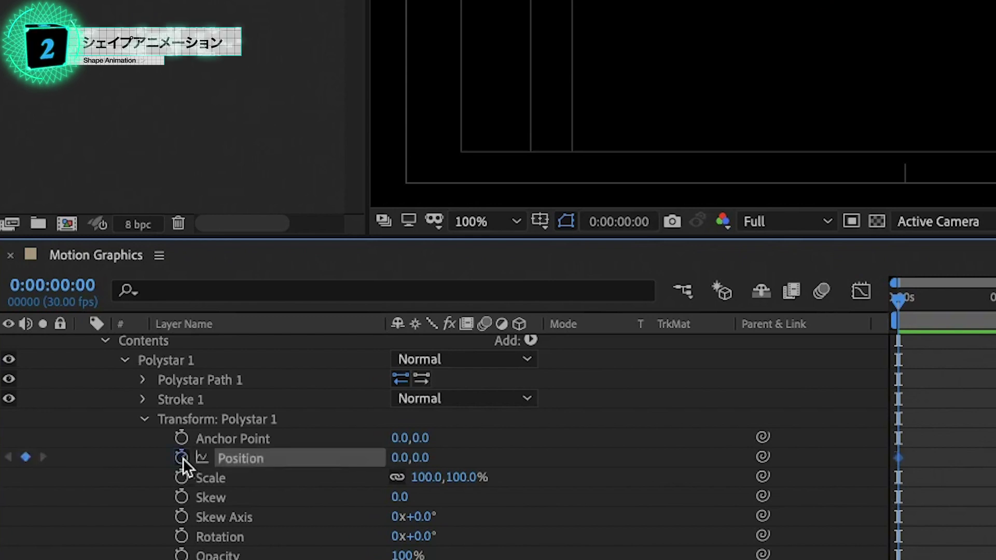
click(181, 477)
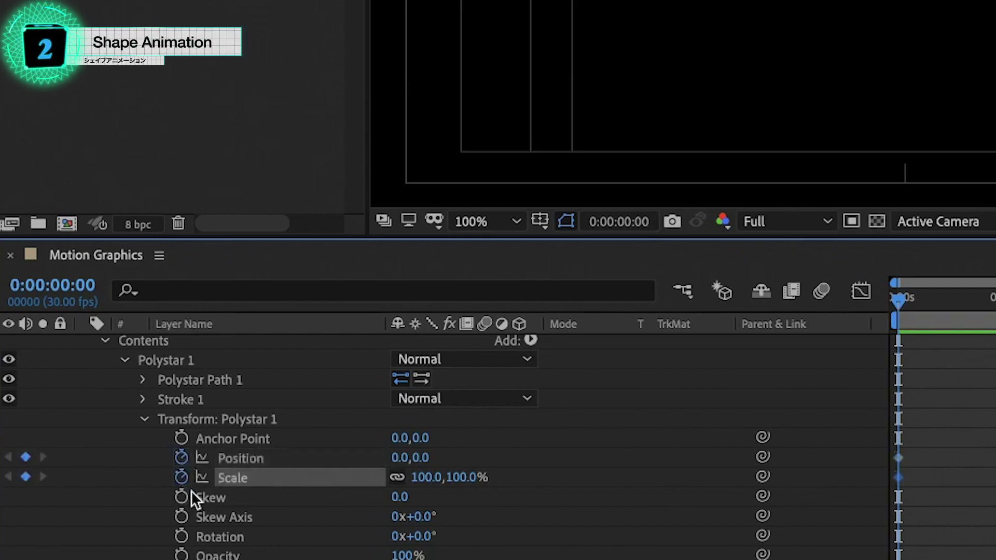
click(181, 536)
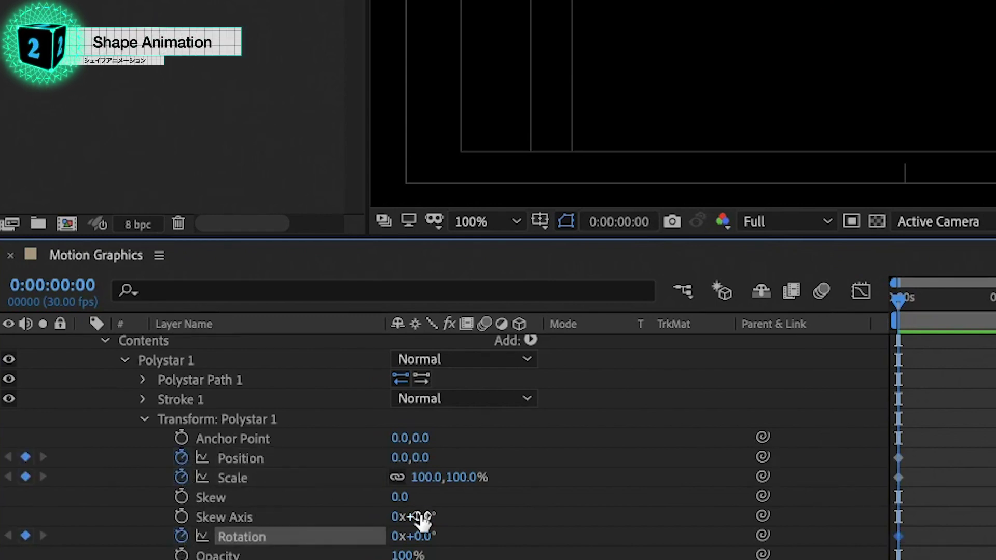
click(151, 419)
click(144, 419)
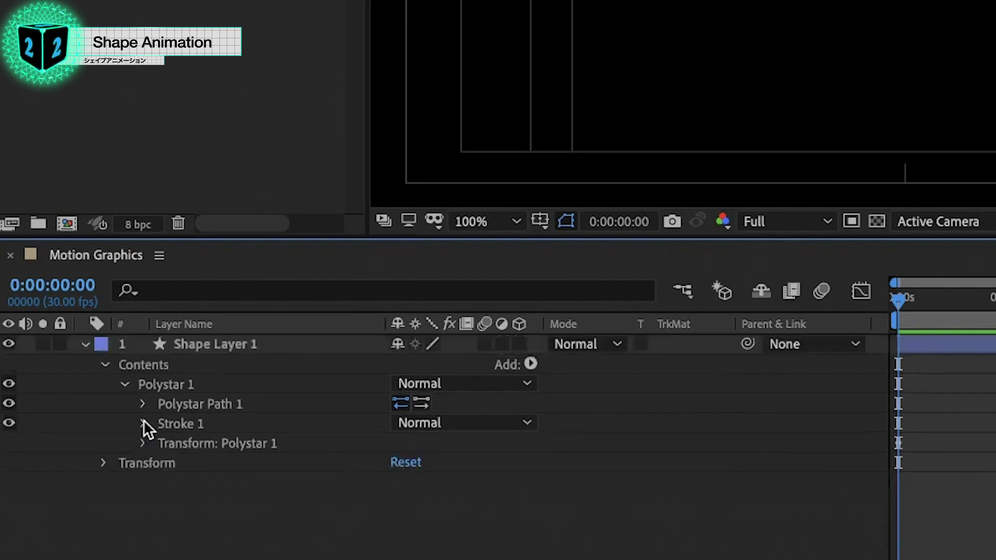
Set the Stroke 1 colour to a bright red (#B11313).
click(143, 424)
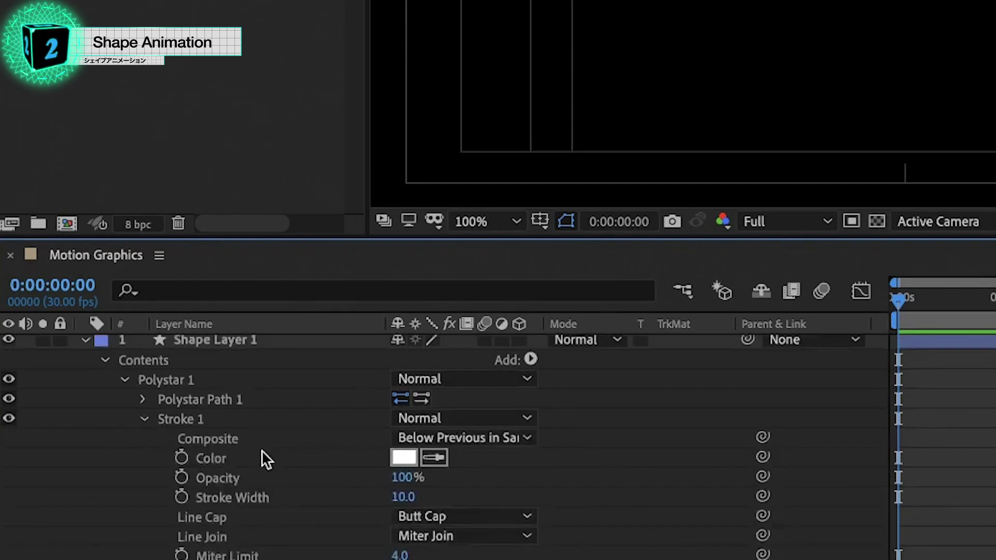
scroll(231, 419, down, 2)
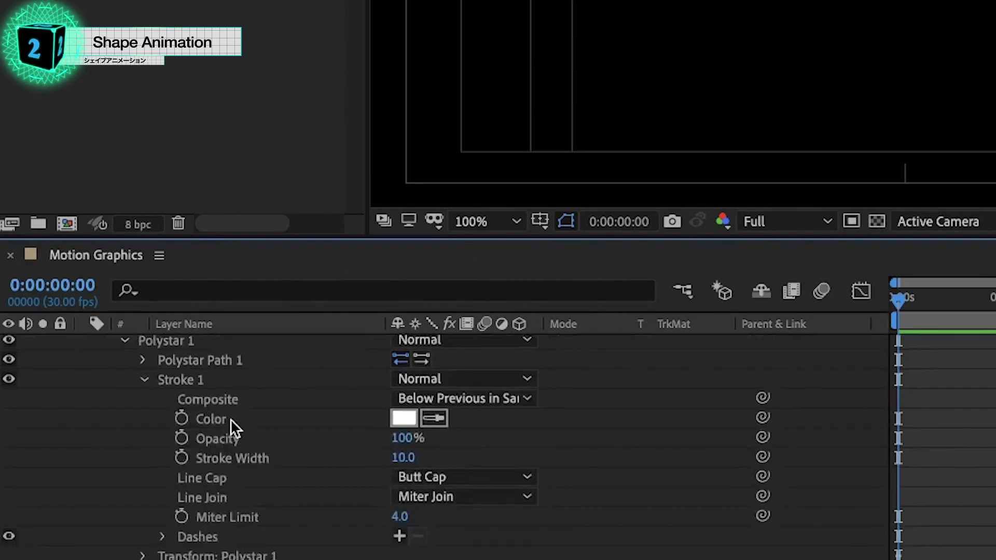
click(394, 419)
drag(680, 204, 713, 131)
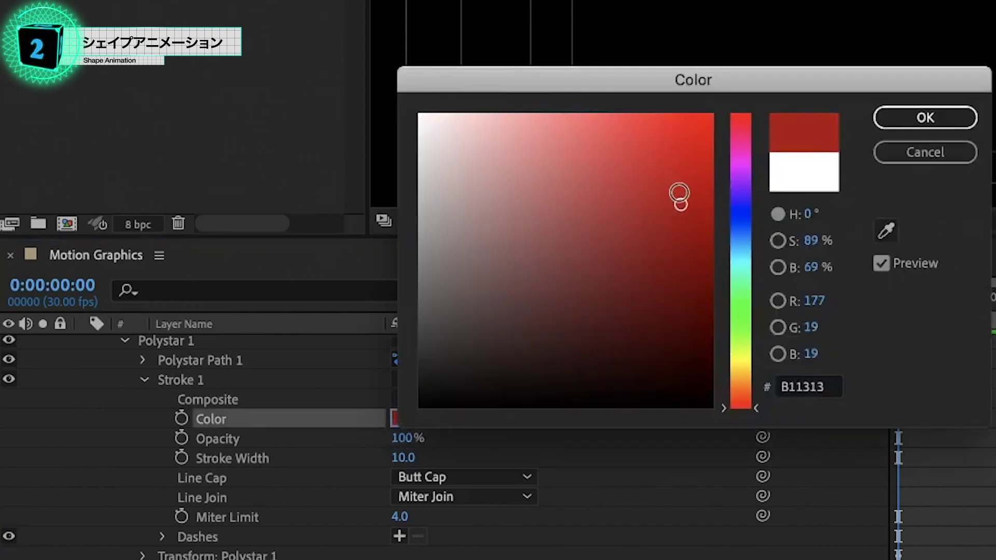
click(881, 119)
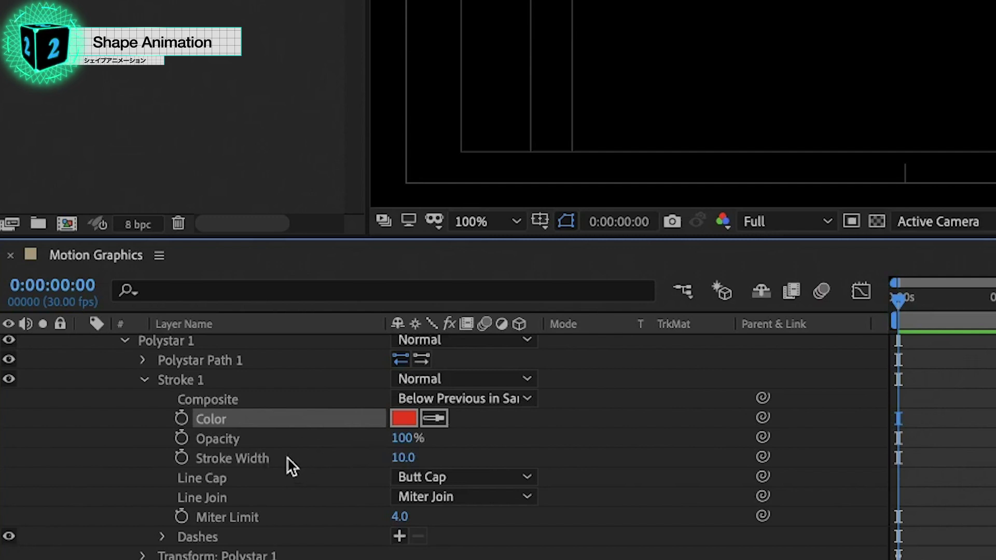
Add a Stroke Width keyframe of 20 at the start.
click(220, 461)
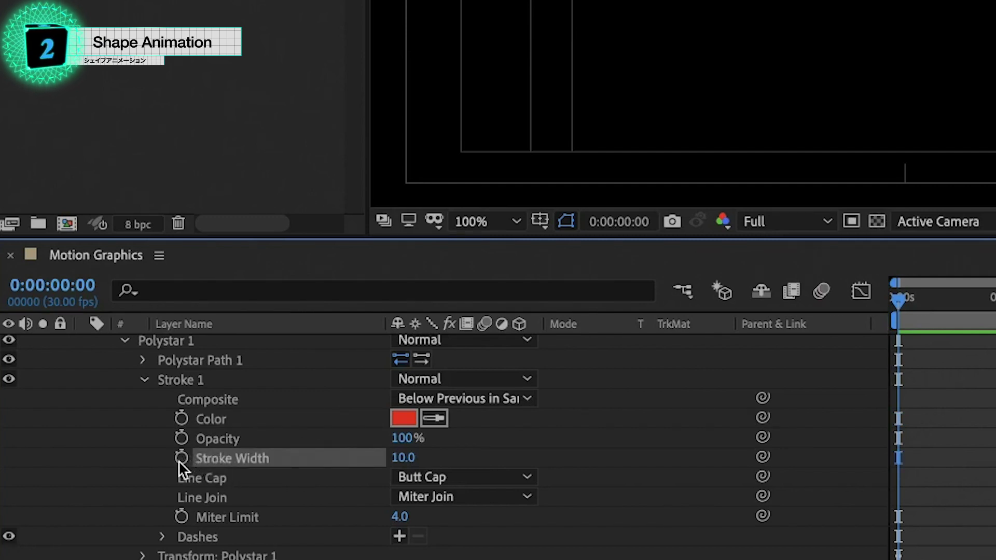
click(181, 457)
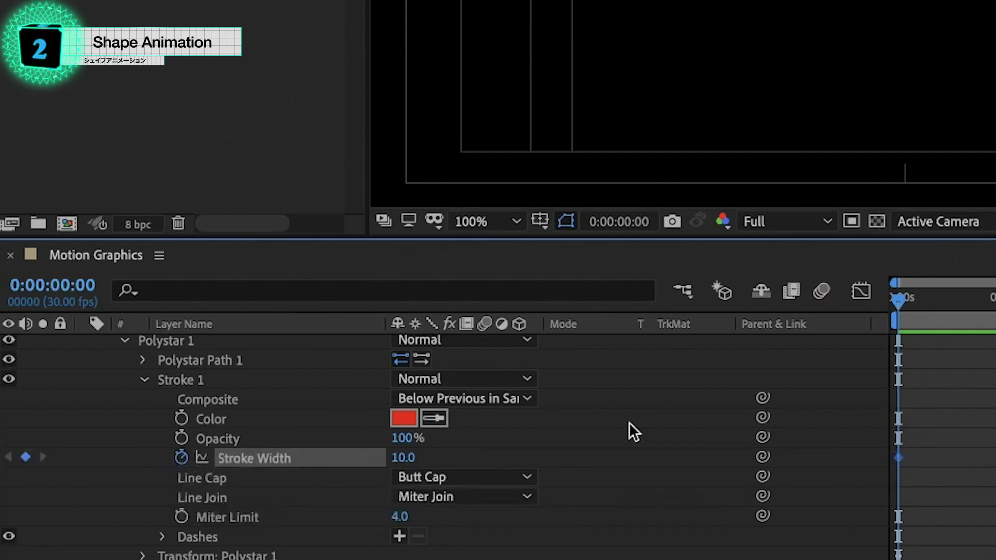
click(404, 459)
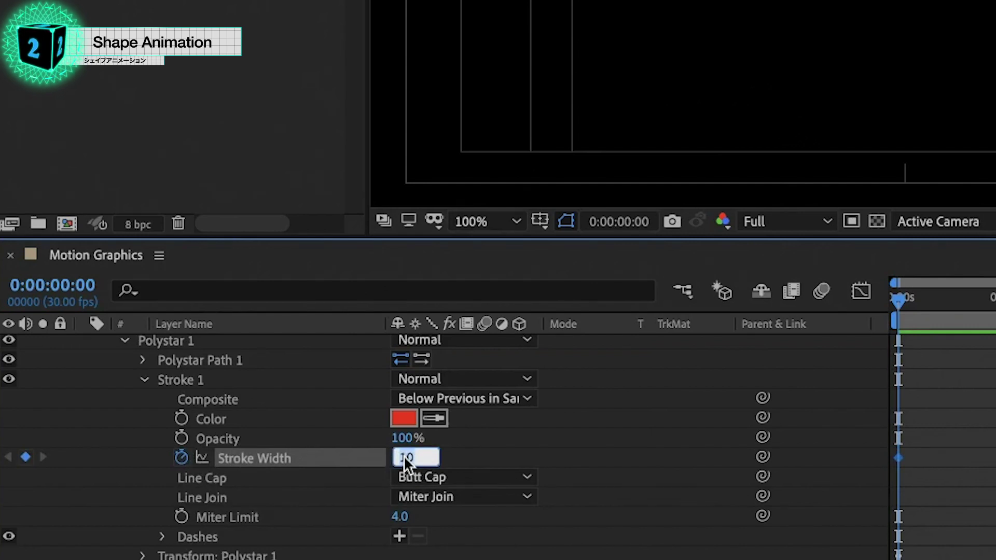
text(20)
key(Return)
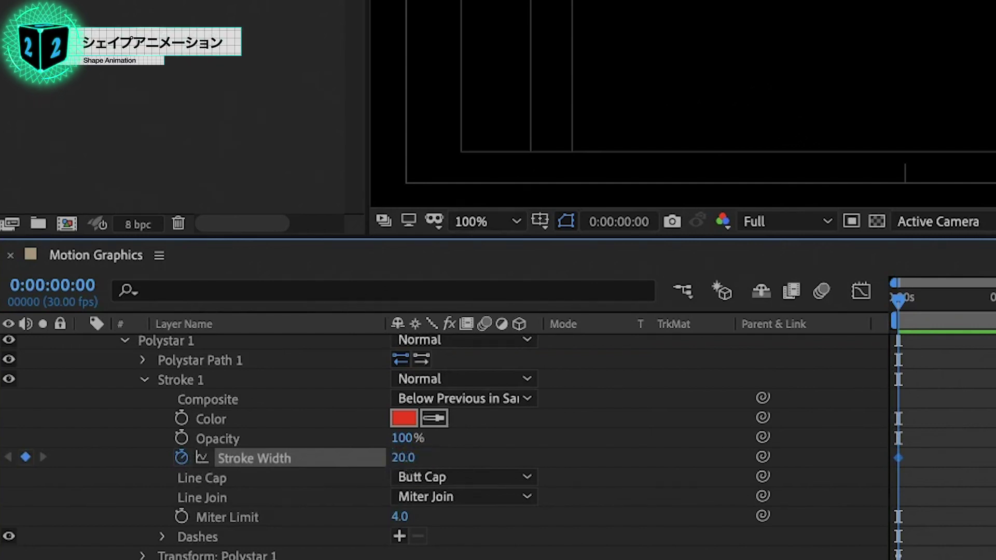
click(146, 380)
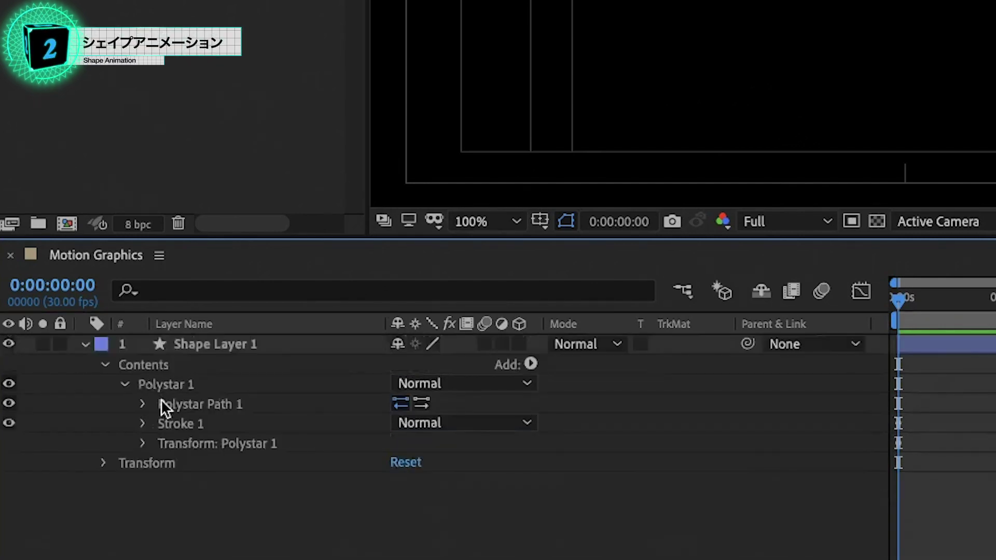
Keyframe the Polystar Points value and show only keyframed properties with U.
click(143, 403)
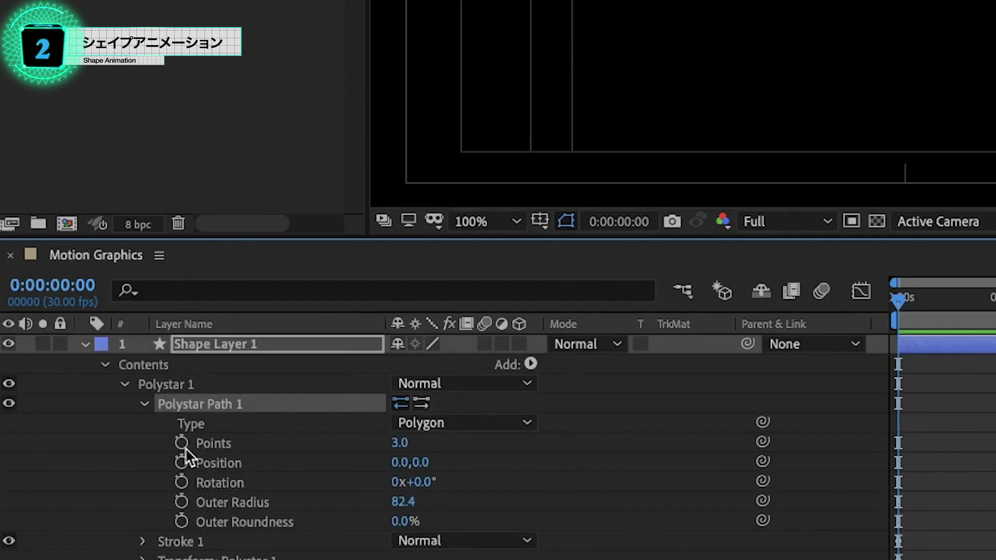
click(182, 445)
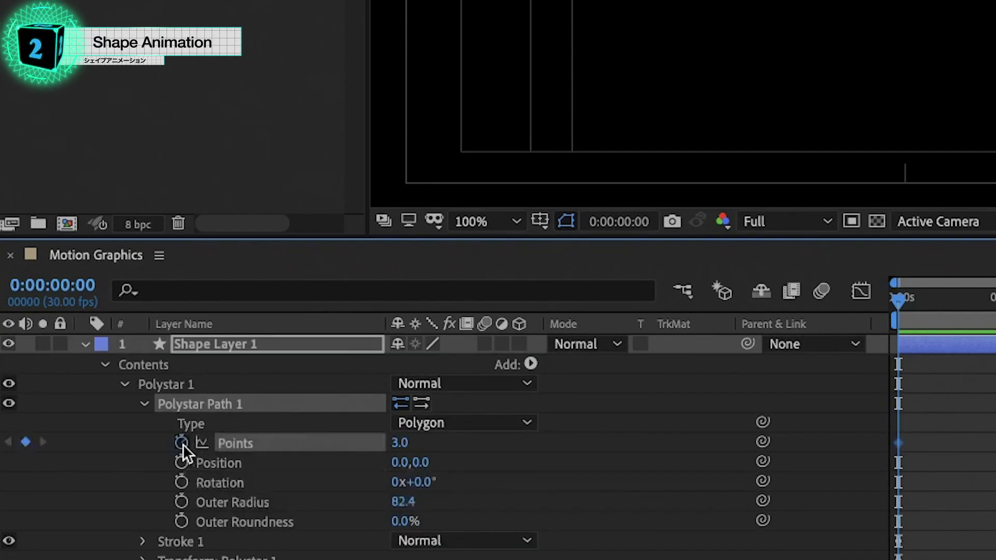
click(144, 400)
click(217, 347)
key(u)
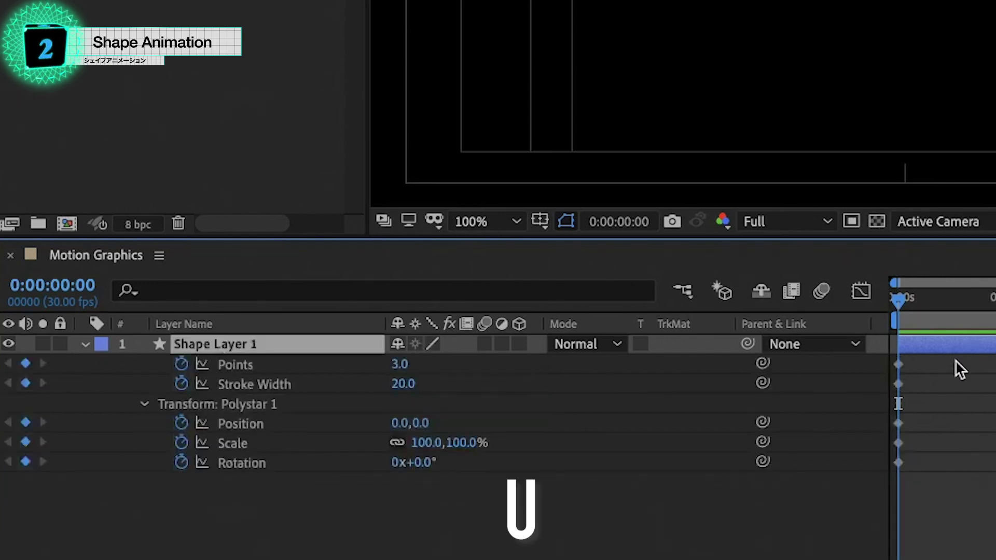
End the work area at 1 second.
drag(791, 301, 576, 306)
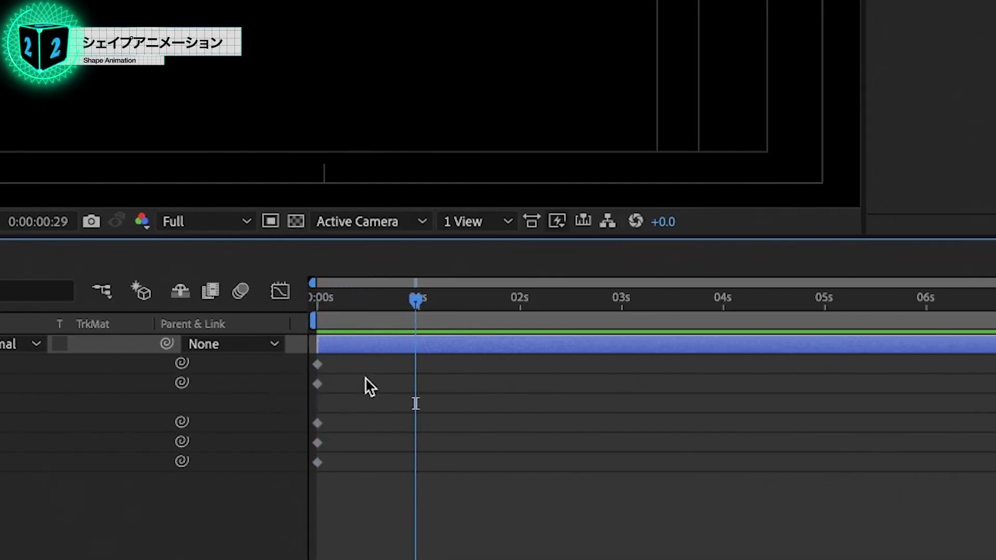
scroll(365, 379, up, 2)
scroll(365, 379, up, 2)
scroll(365, 379, up, 2)
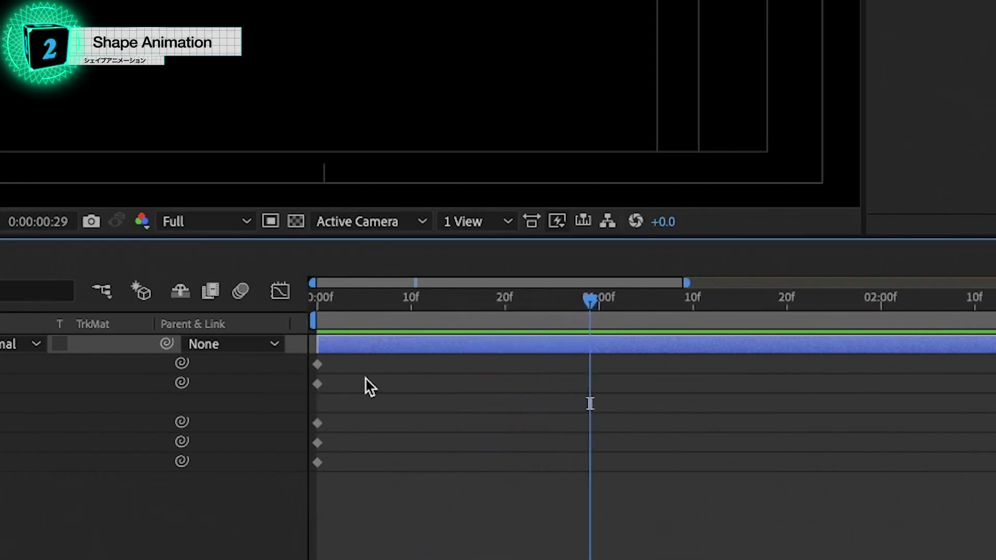
scroll(369, 387, up, 1)
drag(610, 301, 649, 330)
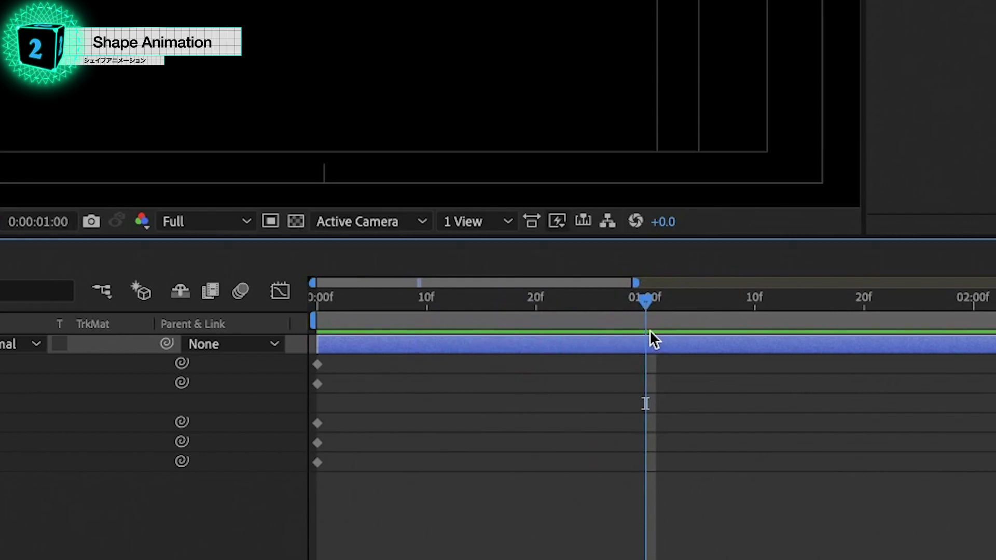
key(n)
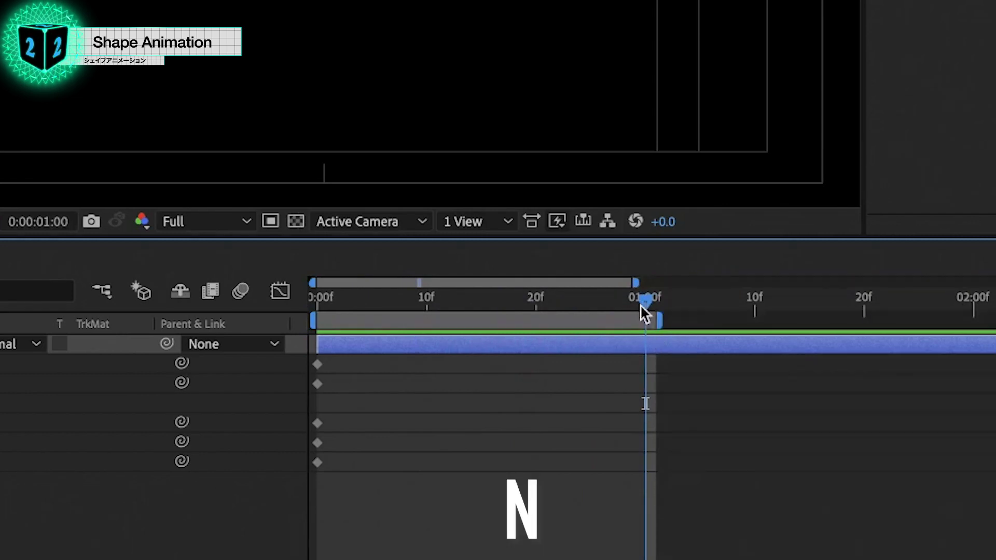
Set Points to 5 at frame 20 and preview the triangle-to-pentagon morph.
drag(640, 304, 534, 327)
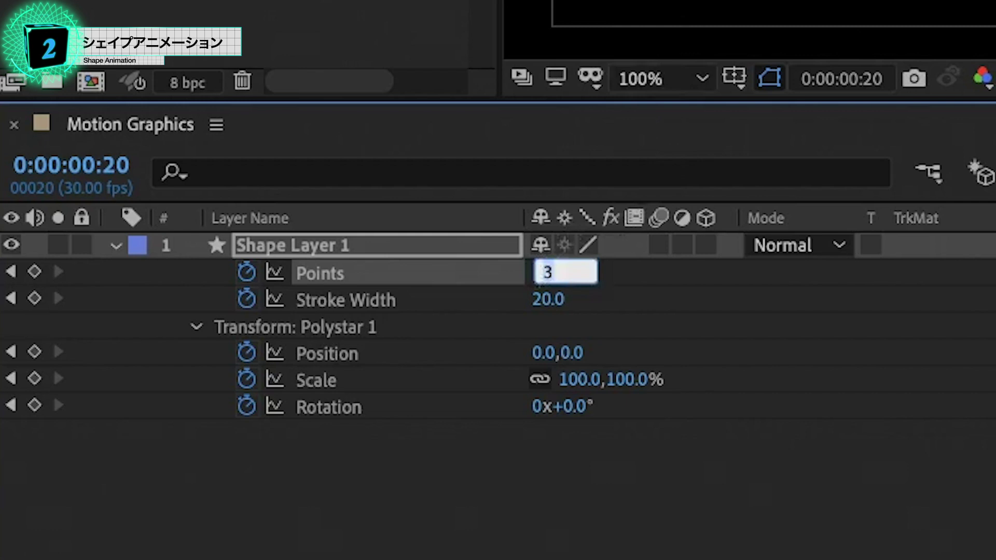
text(5)
key(Return)
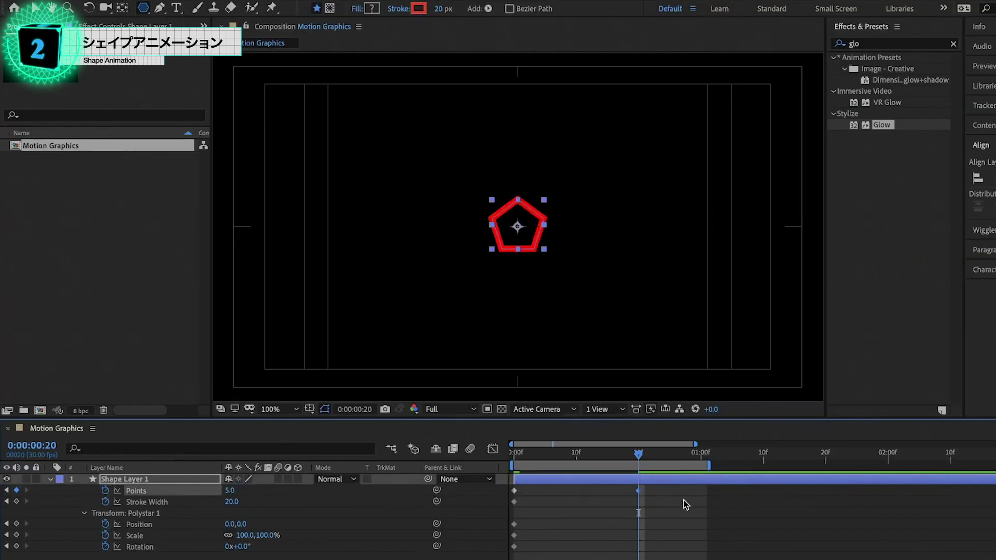
drag(631, 457, 629, 474)
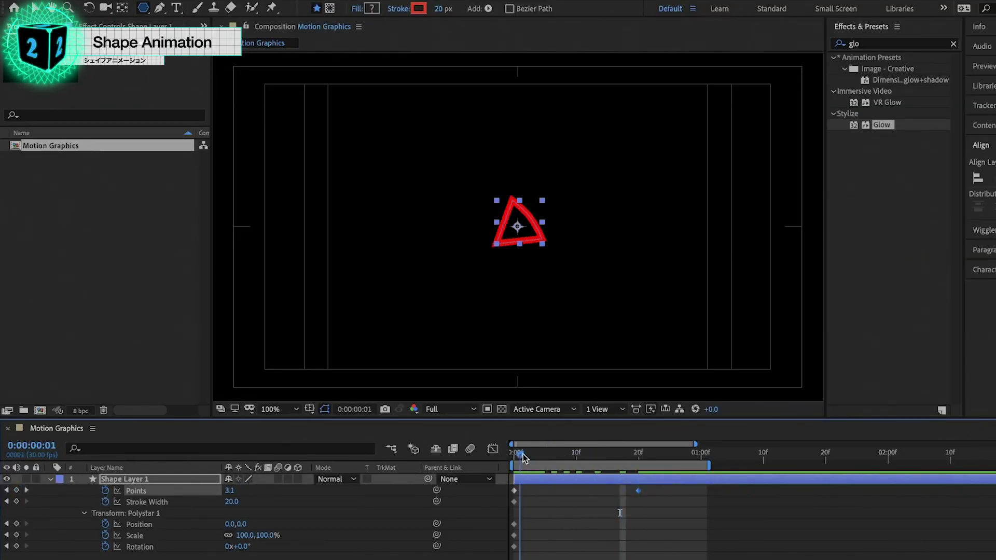
drag(628, 474, 638, 474)
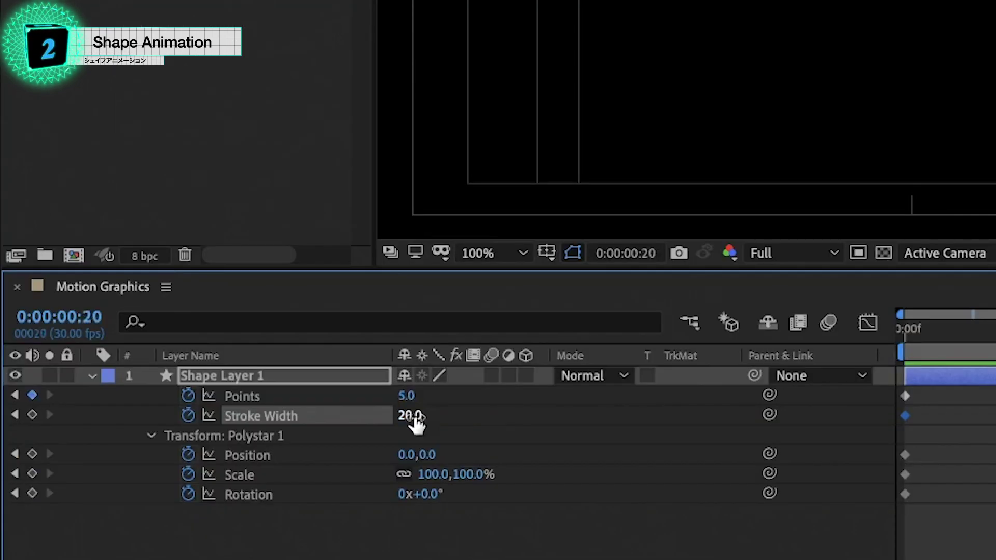
Key Stroke Width 0 at frame 20 and preview the animation.
text(0)
key(Return)
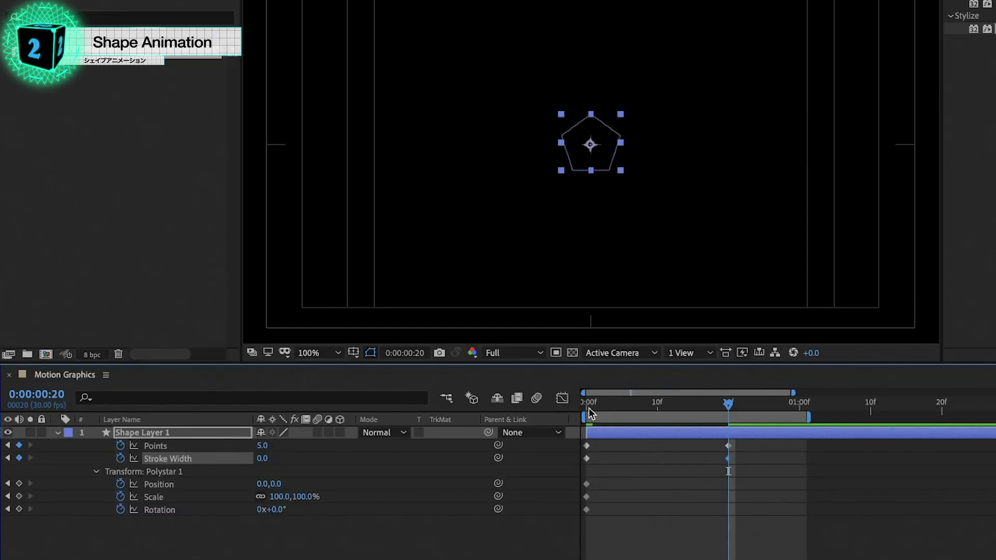
click(583, 403)
key(space)
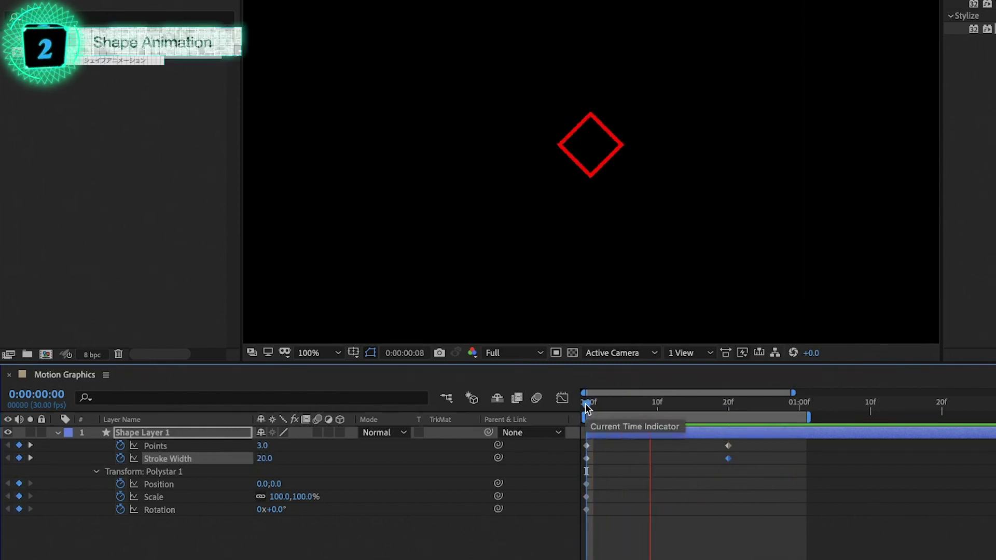
drag(585, 404, 726, 412)
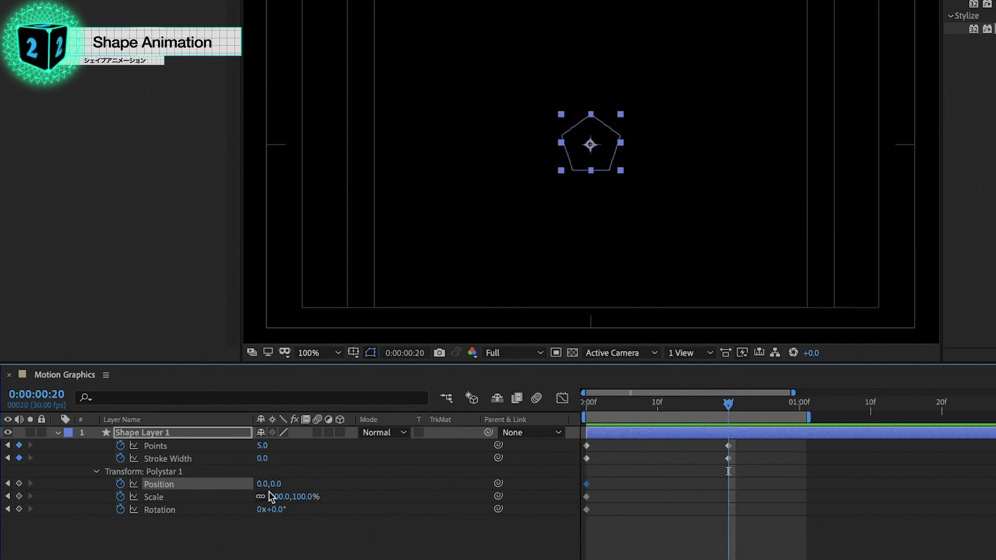
Raise the pentagon to Position 0,-386 and move the Scale keyframe to frame 20.
drag(274, 489, 191, 437)
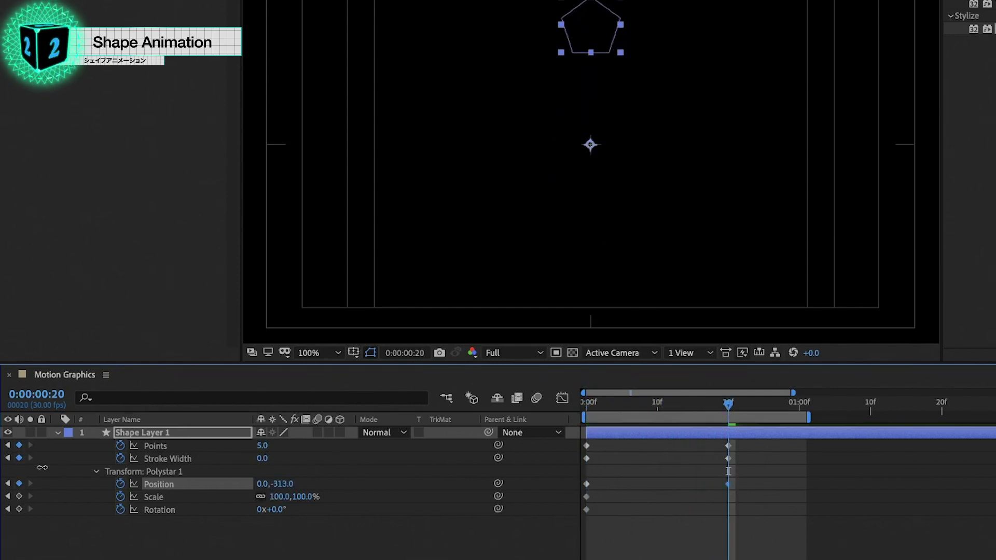
key(space)
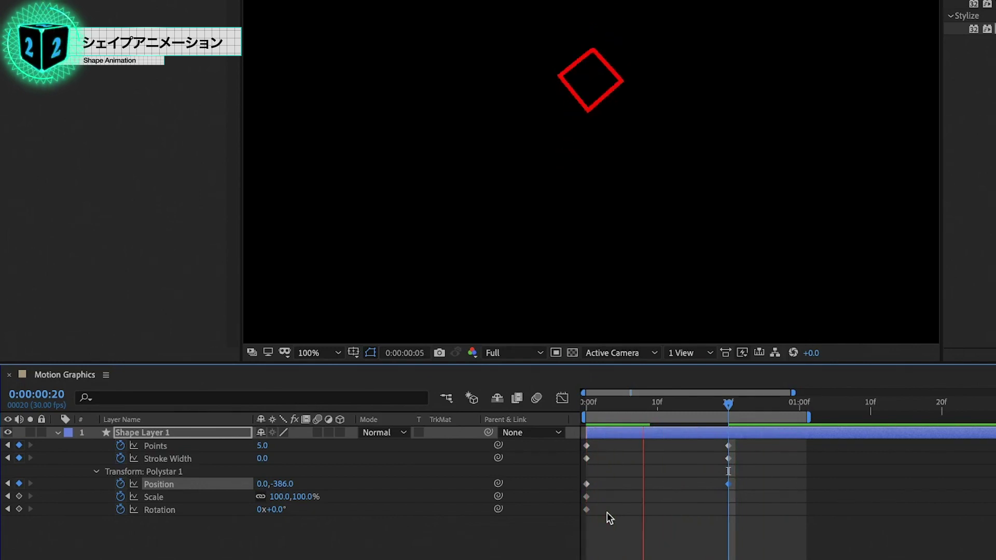
key(space)
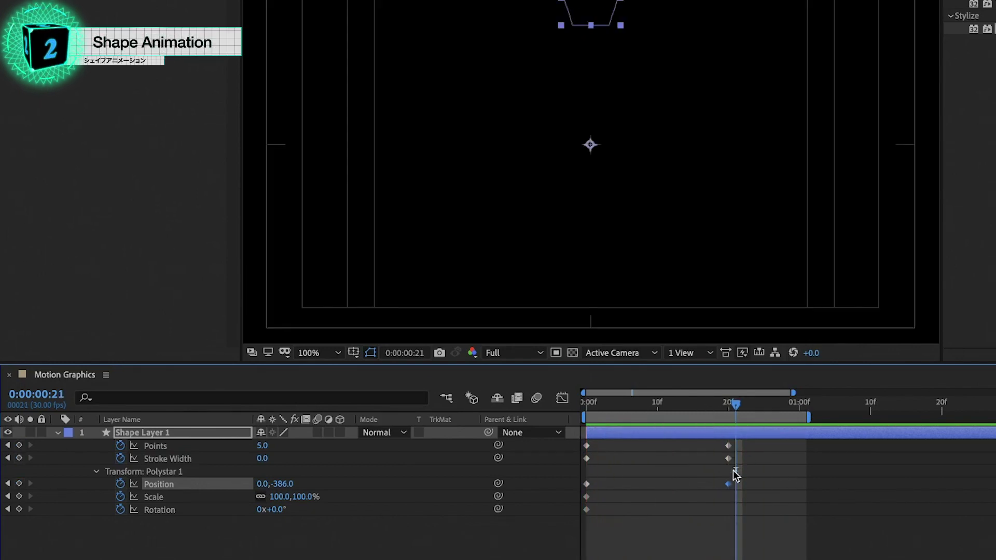
drag(739, 411, 730, 409)
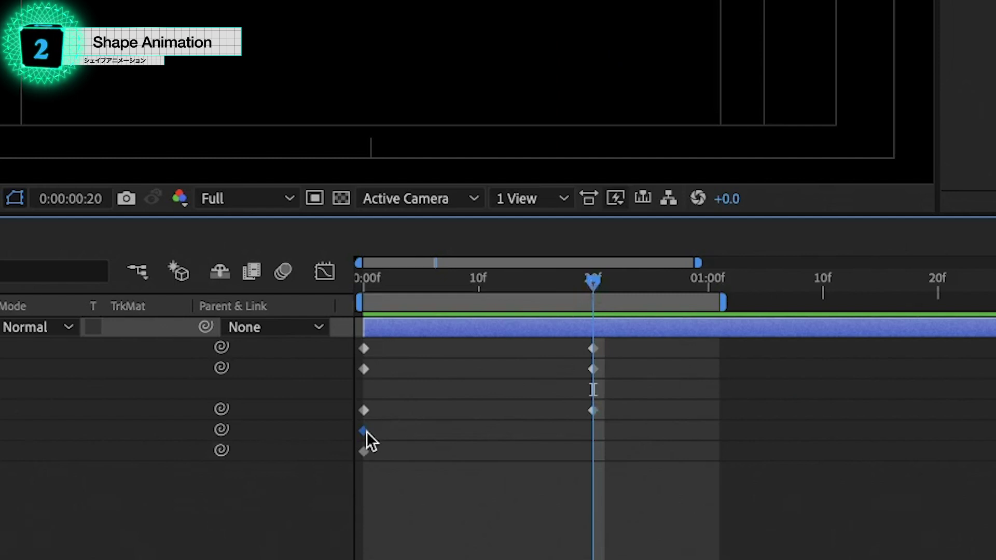
drag(589, 500, 730, 501)
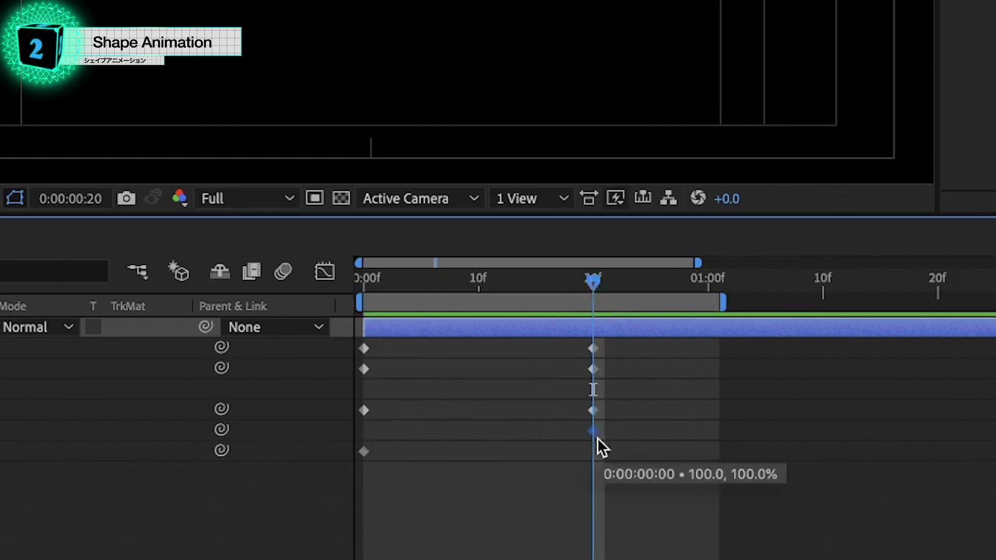
Set Scale to 0% at the start so the shape grows outward.
drag(461, 284, 364, 282)
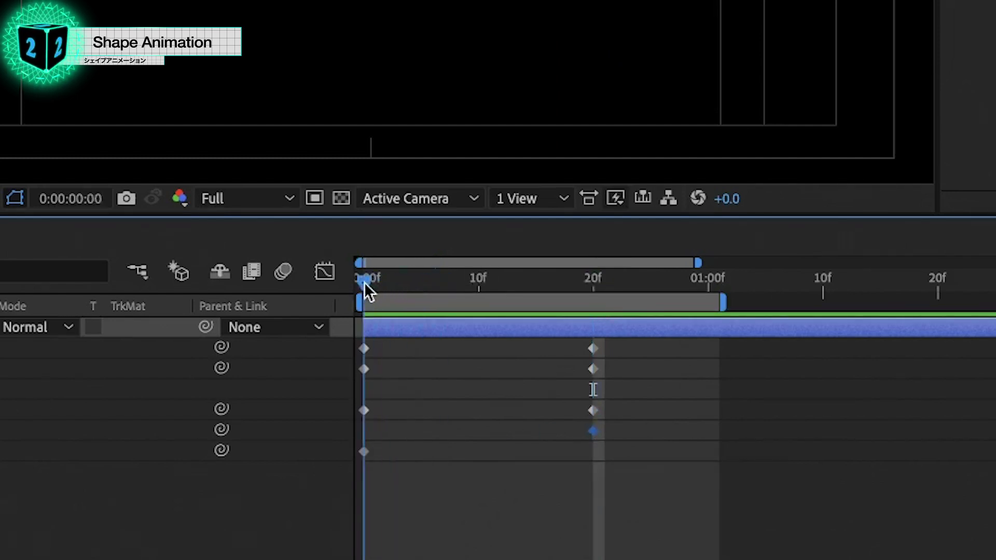
click(449, 431)
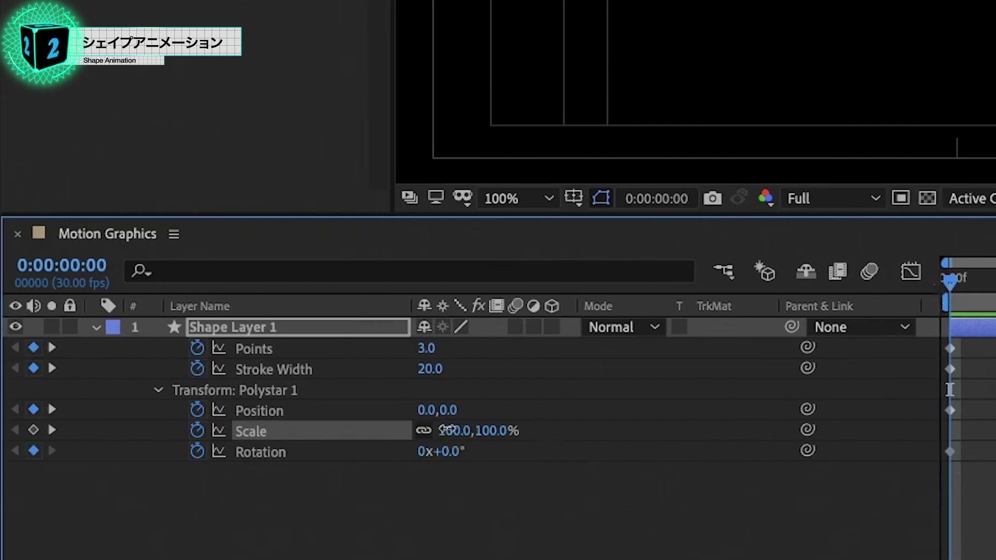
key(Return)
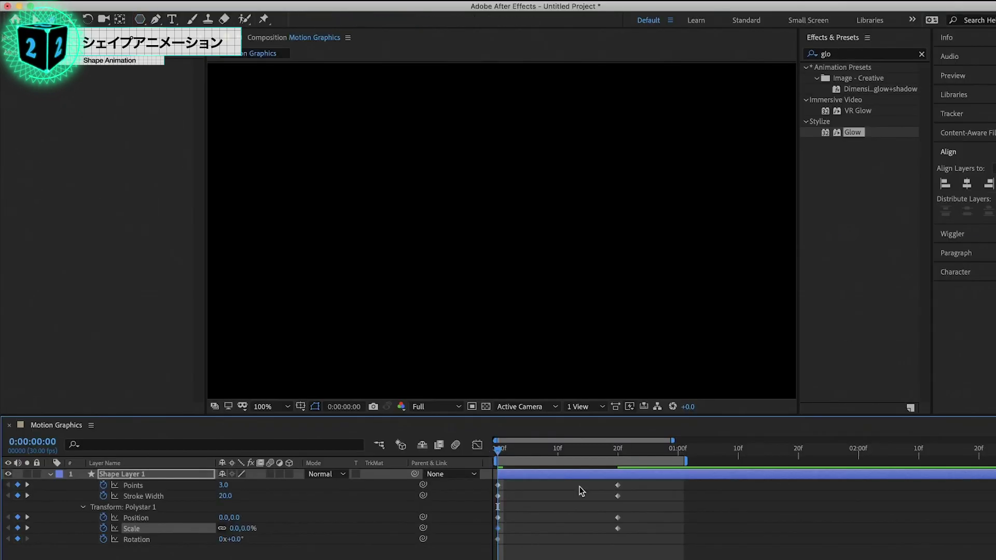
key(space)
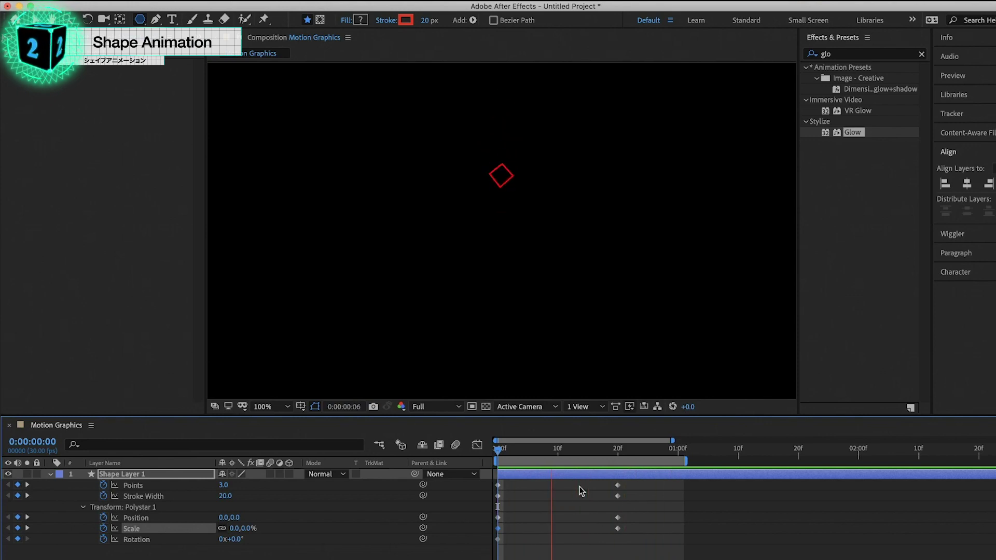
key(space)
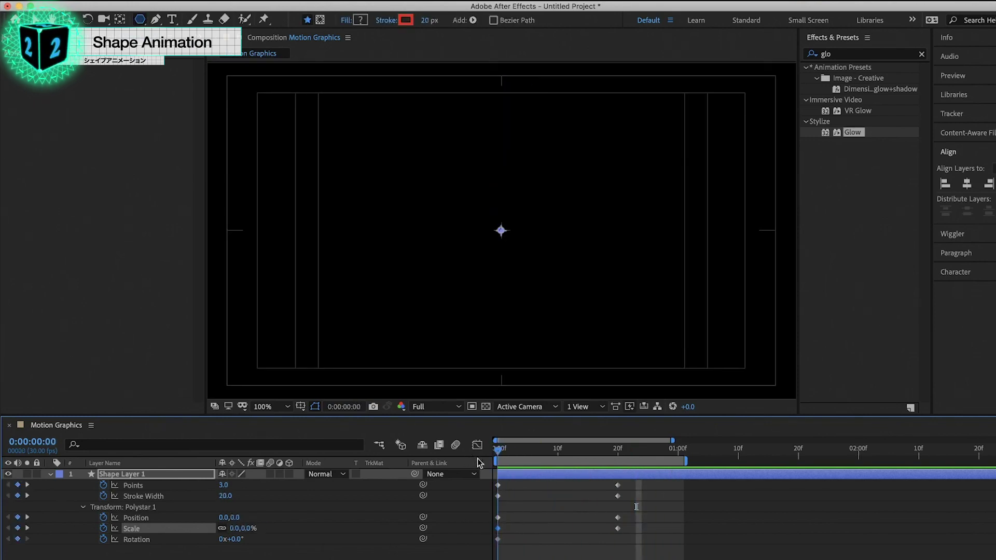
drag(506, 461, 619, 473)
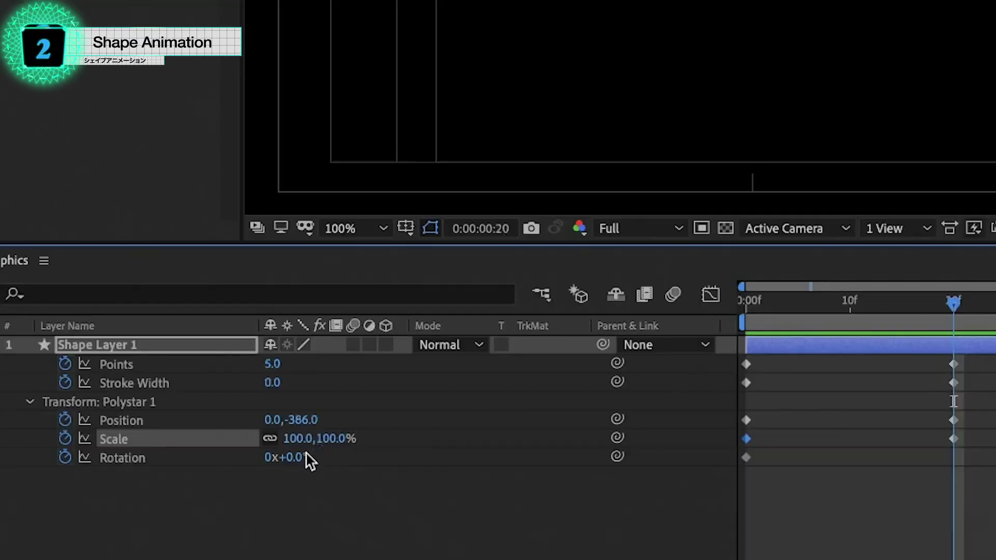
Key Rotation -150° at frame 20, preview, and select all keyframes.
text(-150)
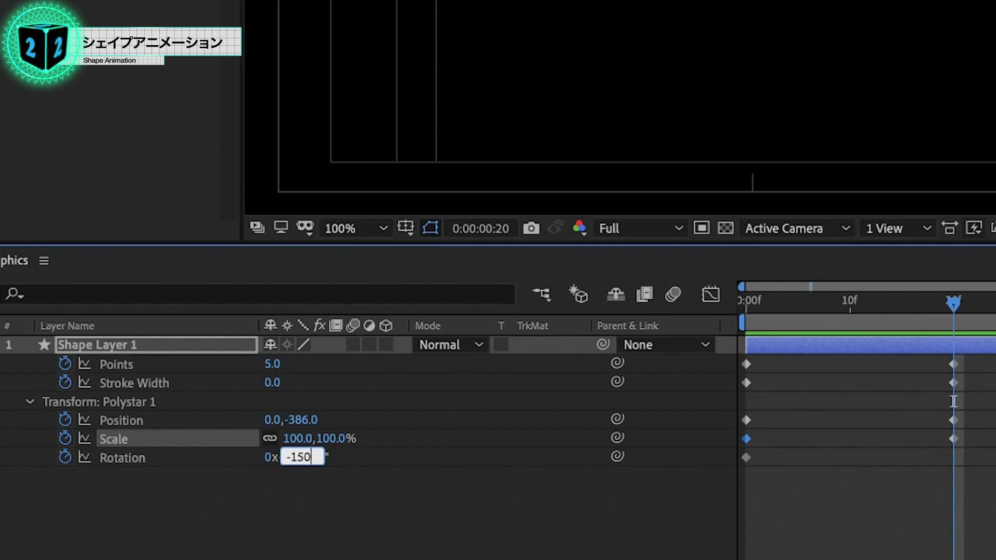
key(Return)
click(513, 454)
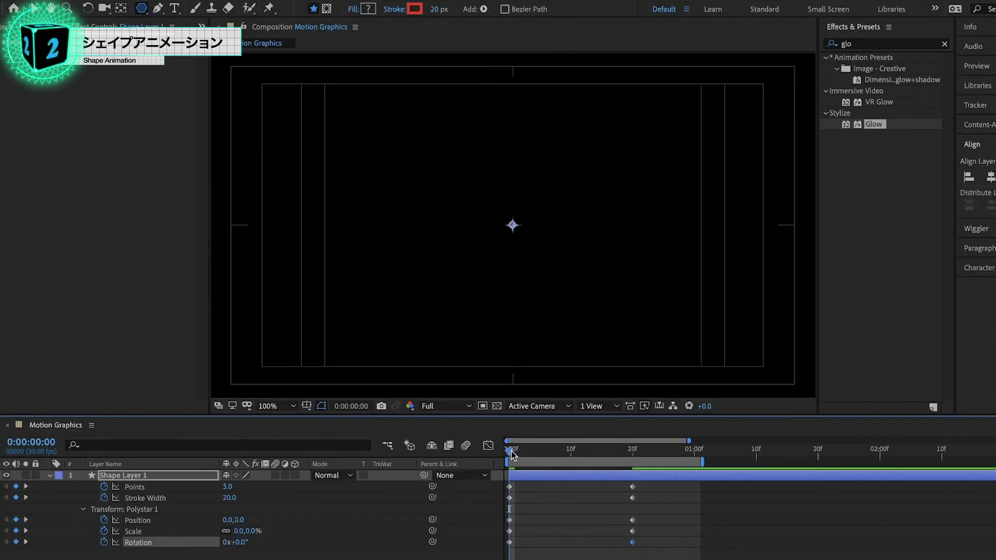
key(space)
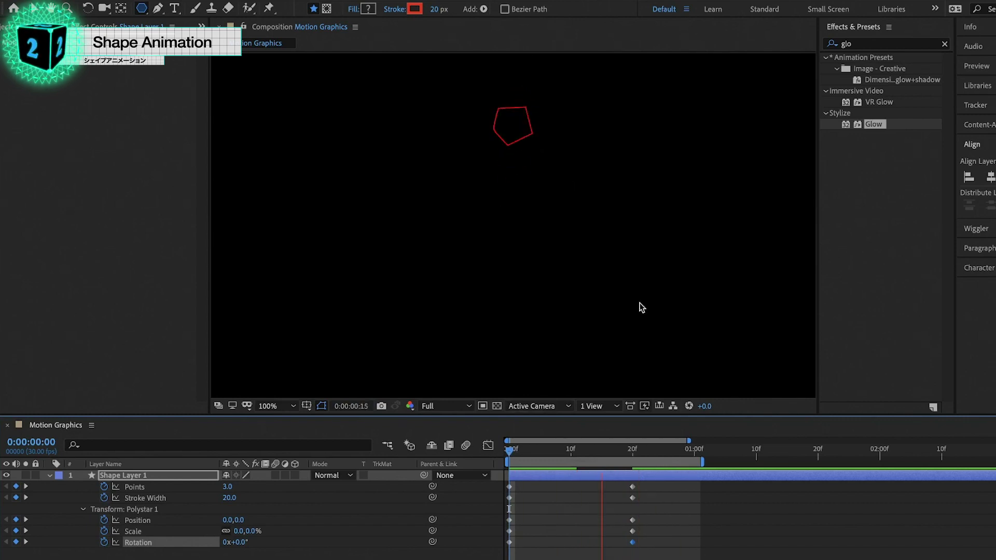
key(space)
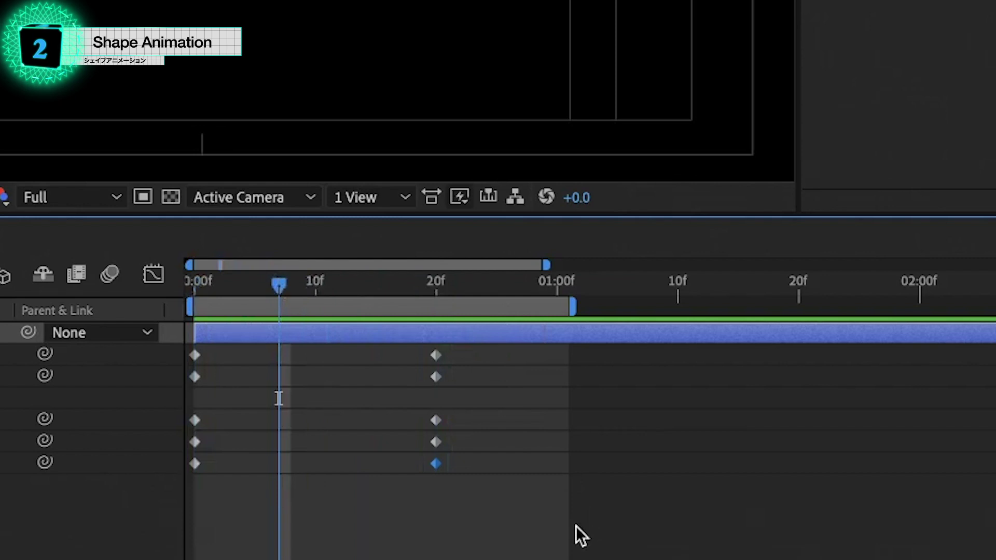
drag(575, 528, 185, 356)
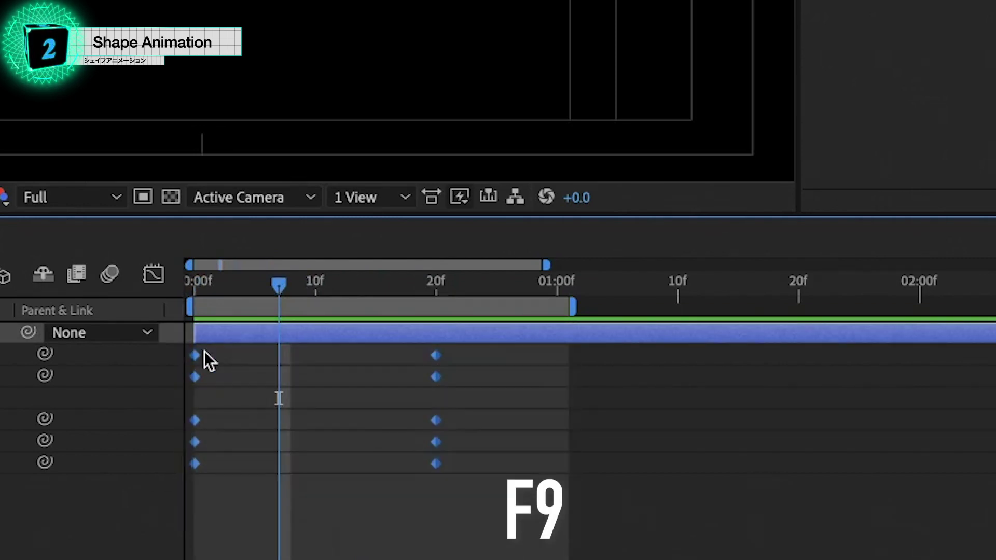
Apply Keyframe Assistant > Easy Ease to all selected keyframes and scrub the result.
right_click(436, 374)
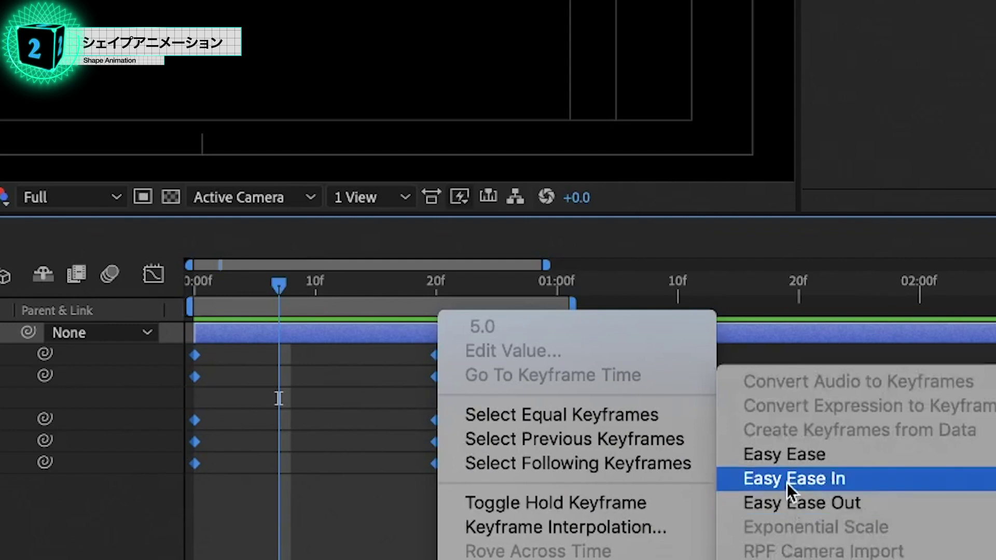
click(846, 459)
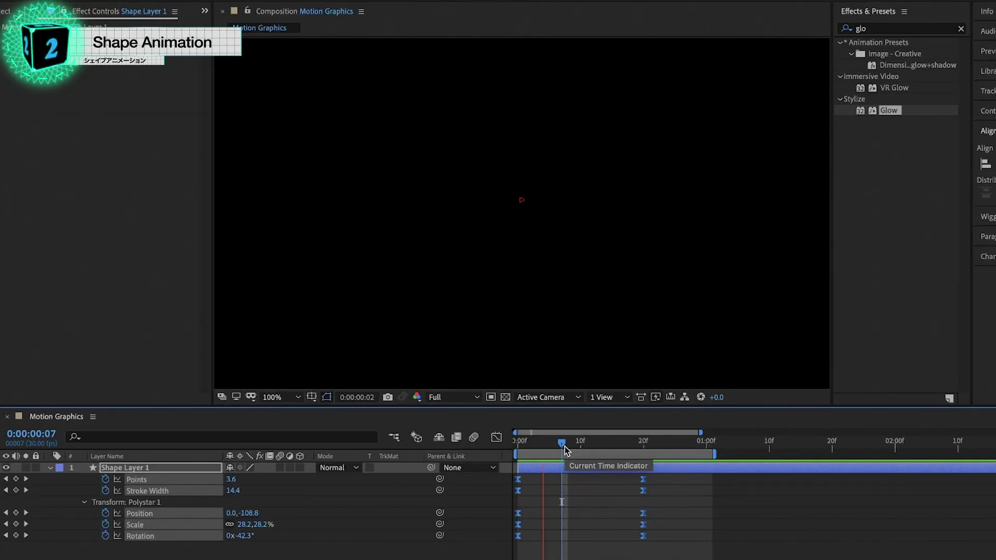
key(space)
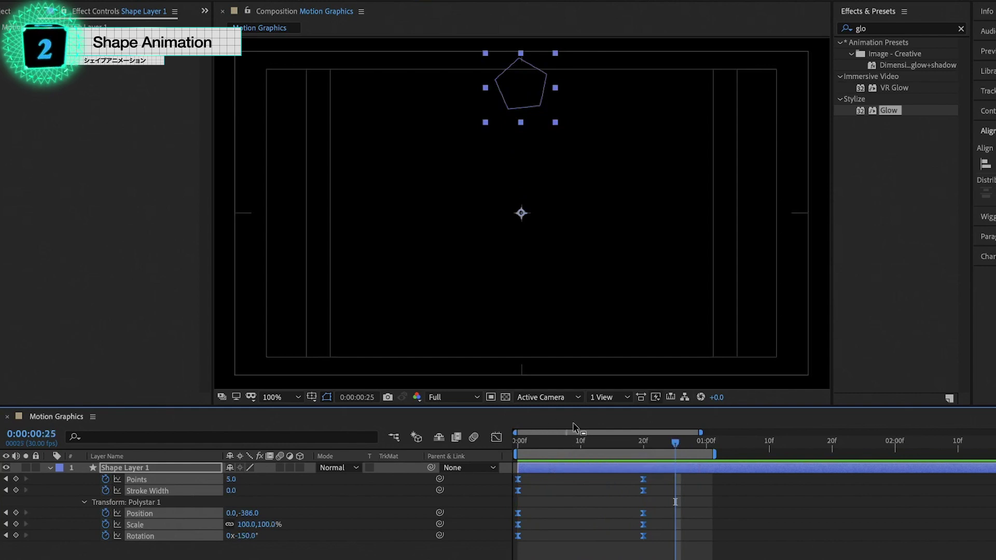
mouse_move(571, 443)
mouse_down()
mouse_move(551, 446)
mouse_move(583, 451)
mouse_up()
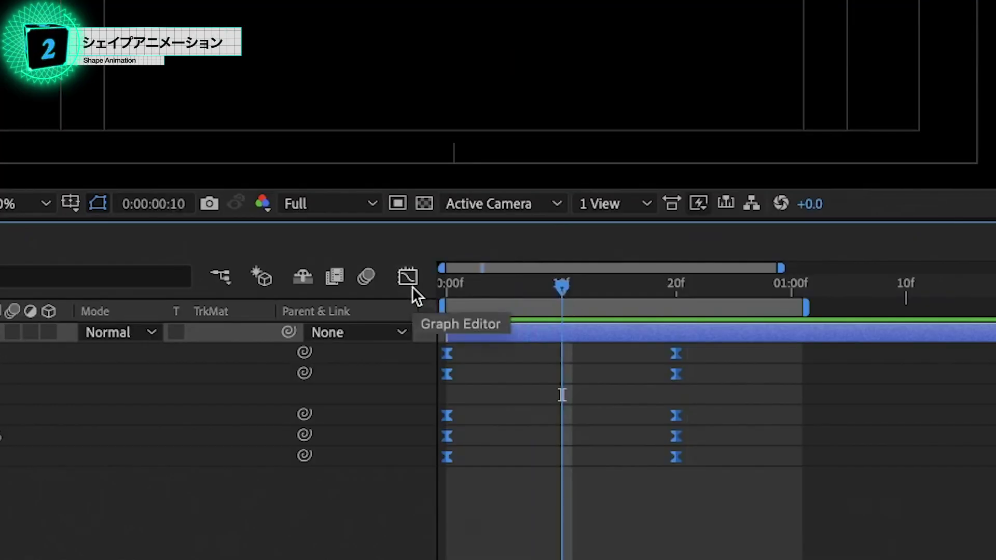
In the speed graph, drag the end keyframes' influence to 100%.
click(412, 287)
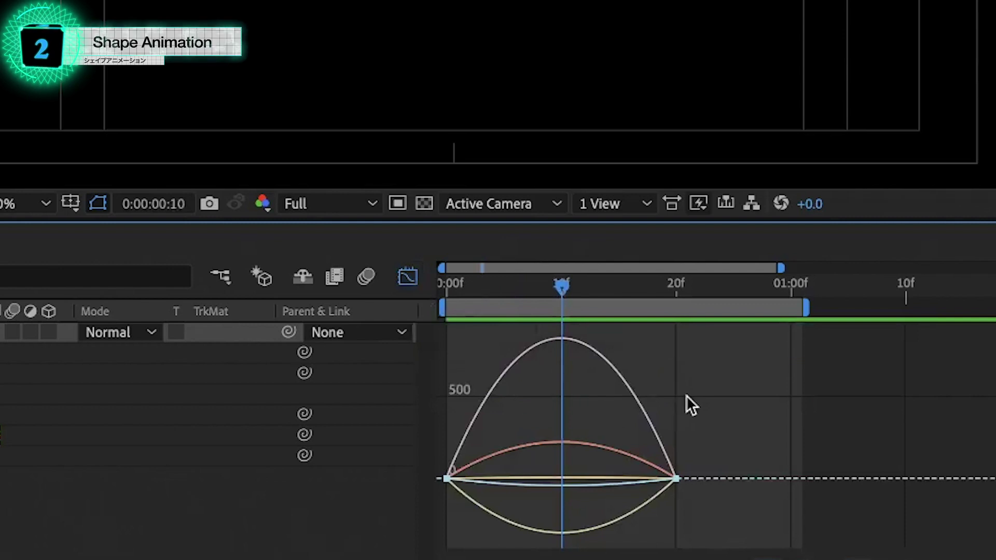
right_click(683, 384)
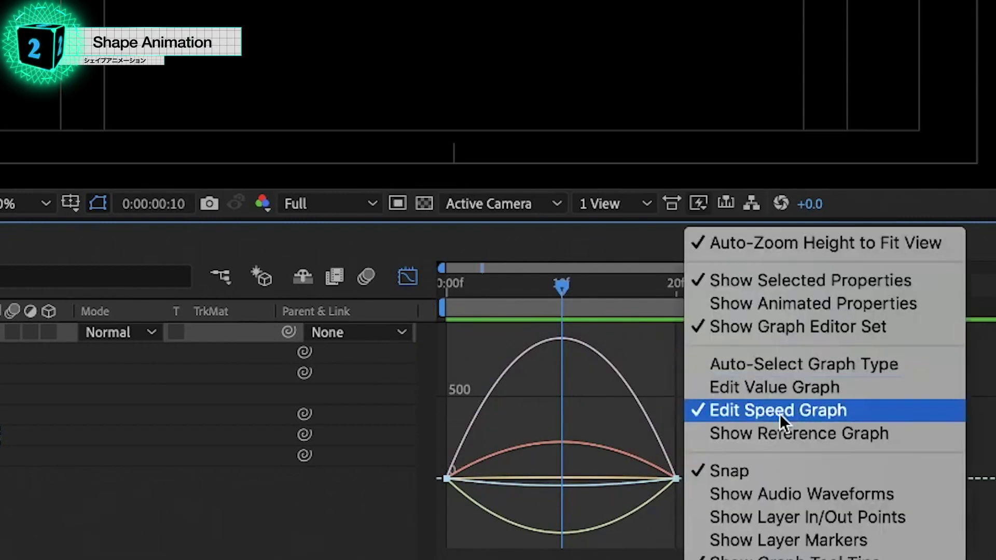
click(664, 380)
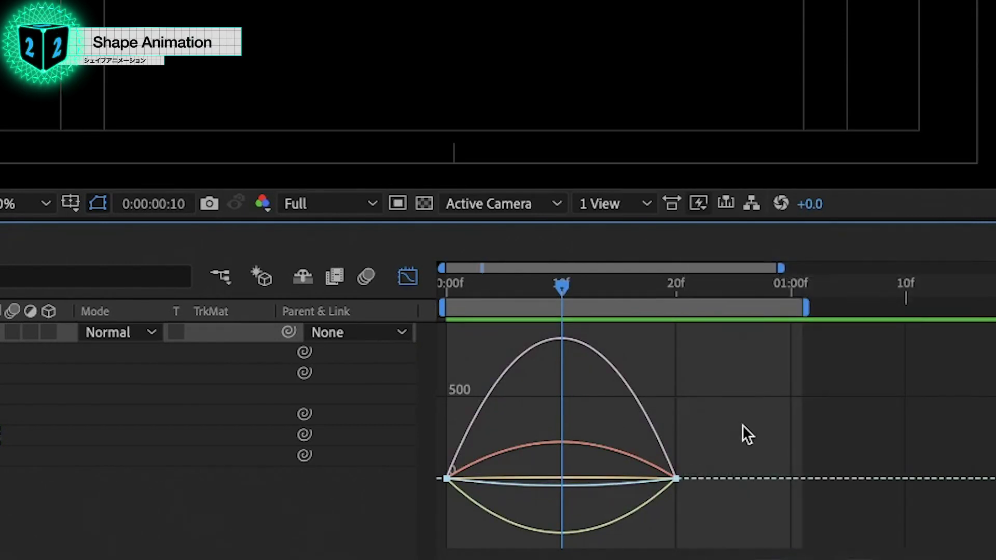
drag(740, 429, 666, 484)
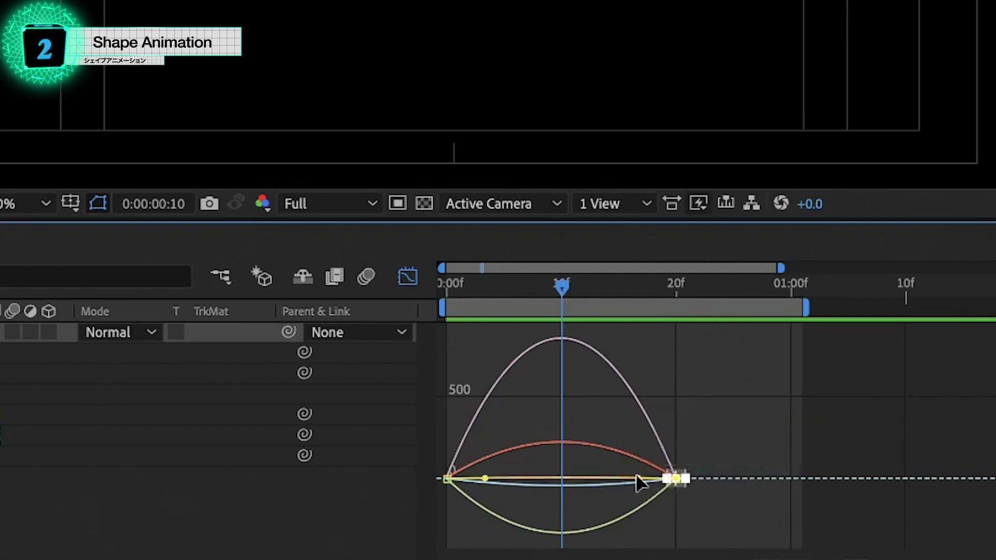
drag(639, 479, 531, 484)
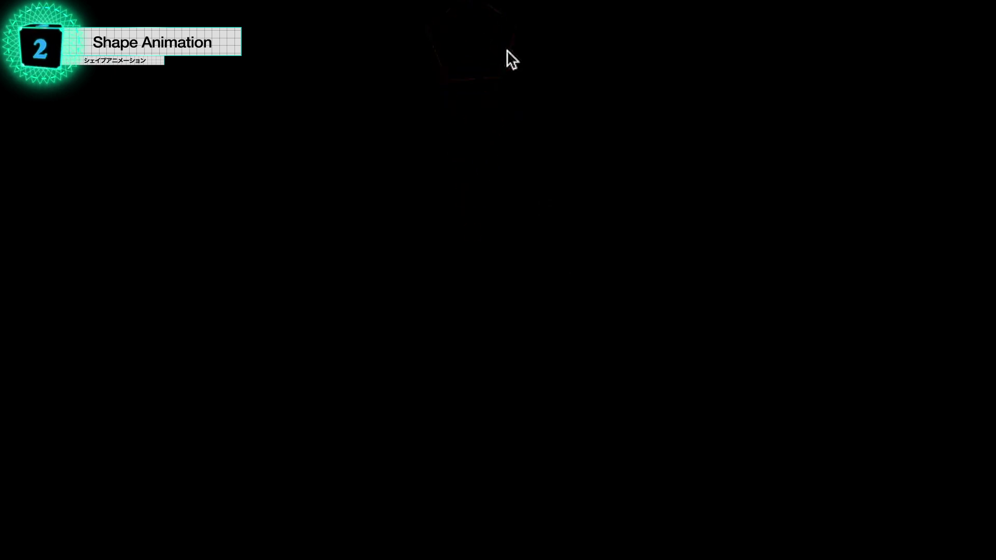
Preview the eased burst back in the layer view and collapse the shape layer.
key(space)
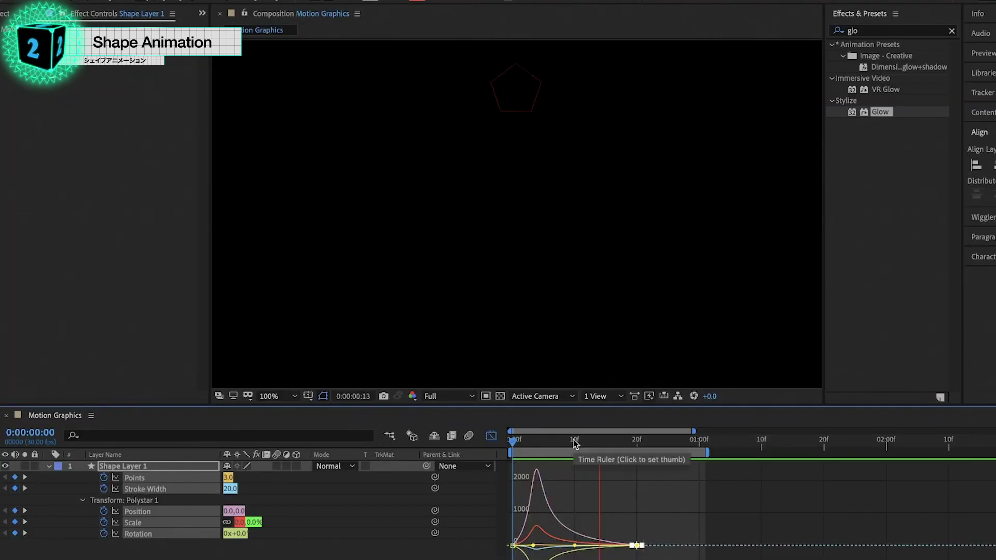
click(538, 440)
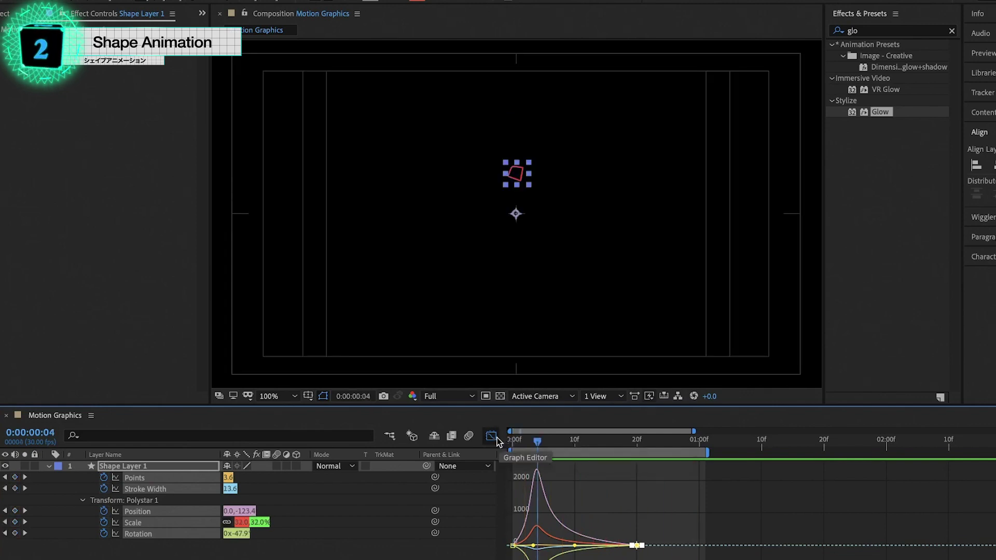
click(491, 436)
mouse_move(563, 440)
mouse_down()
mouse_move(572, 448)
mouse_move(476, 448)
mouse_up()
click(150, 558)
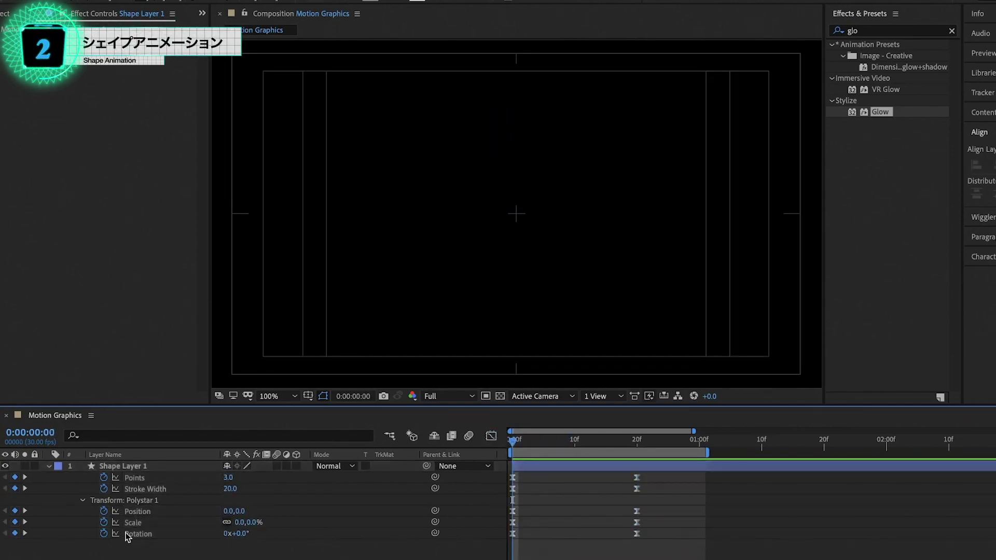
click(48, 466)
click(49, 466)
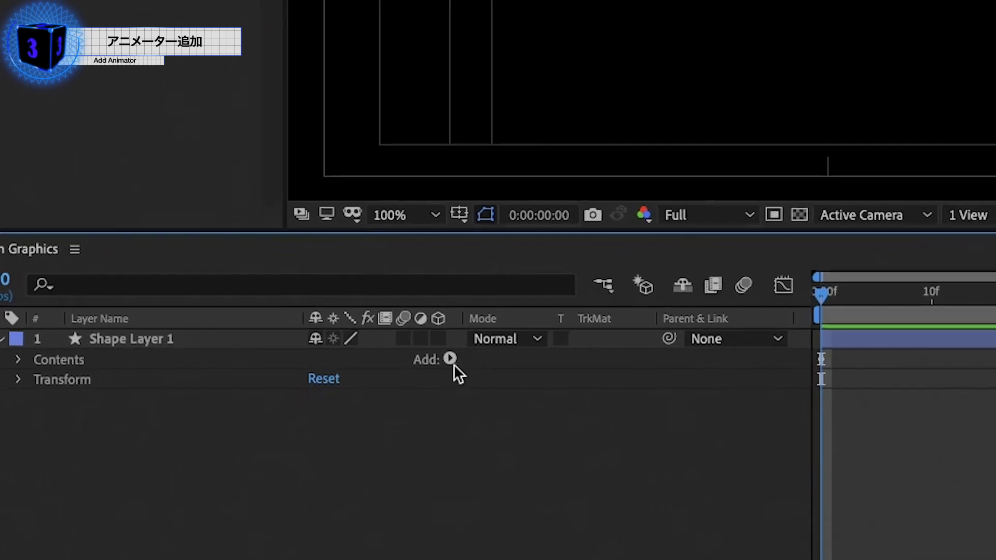
Add a Repeater to the pentagon shape layer with 8 copies.
click(380, 414)
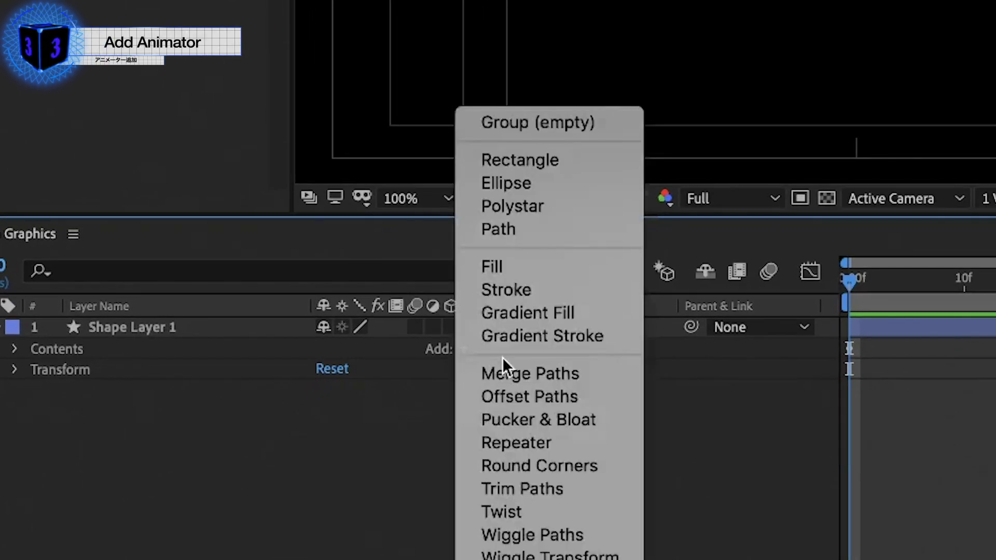
click(501, 446)
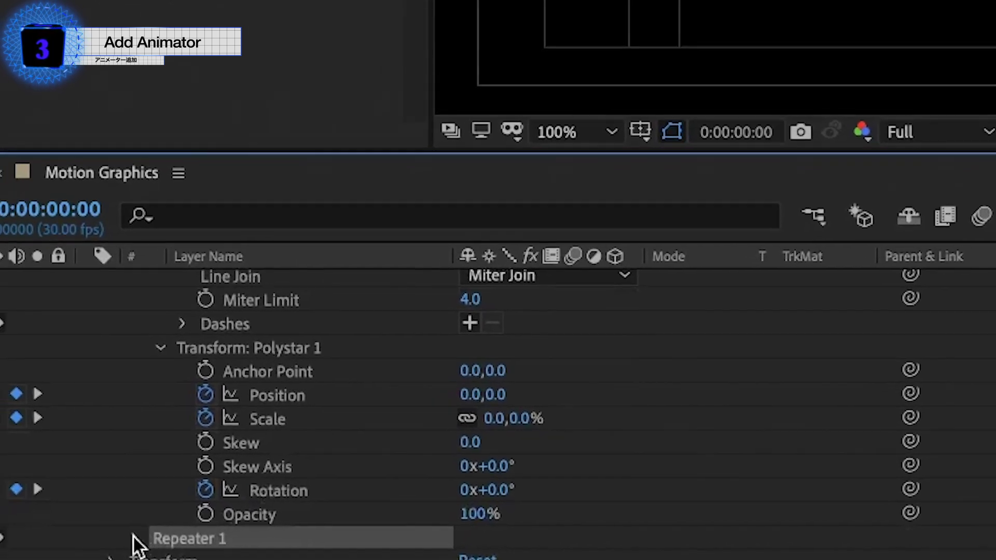
click(84, 544)
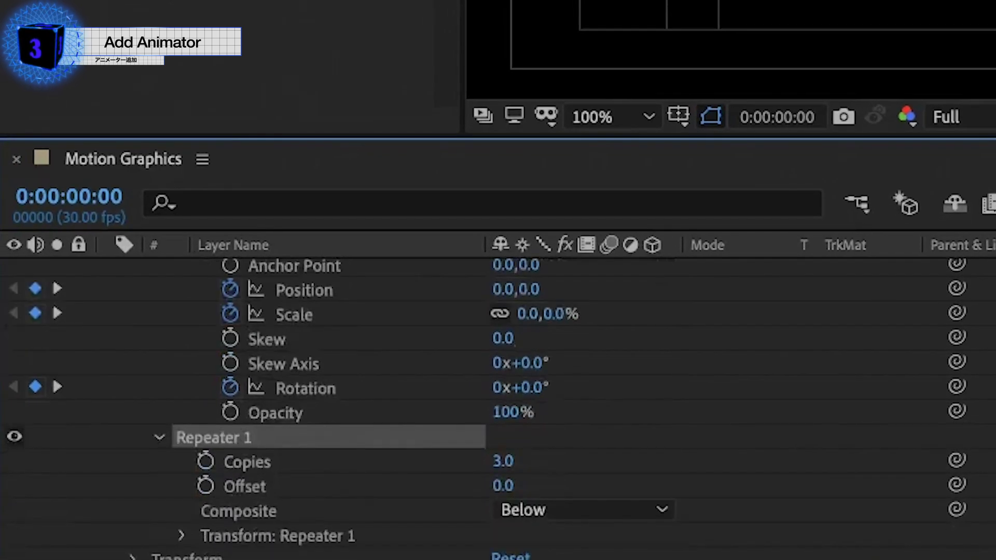
drag(457, 453, 510, 455)
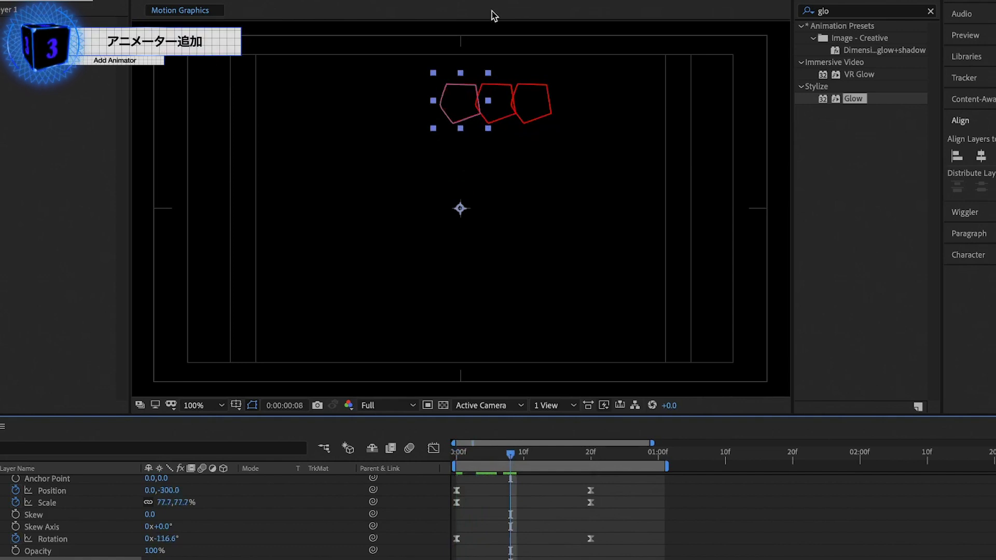
click(160, 559)
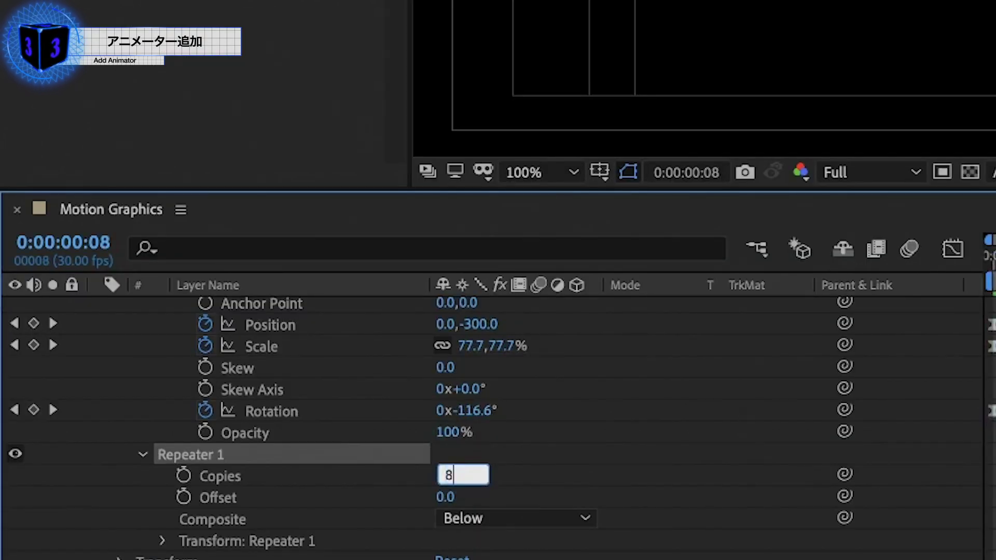
text(8)
key(Return)
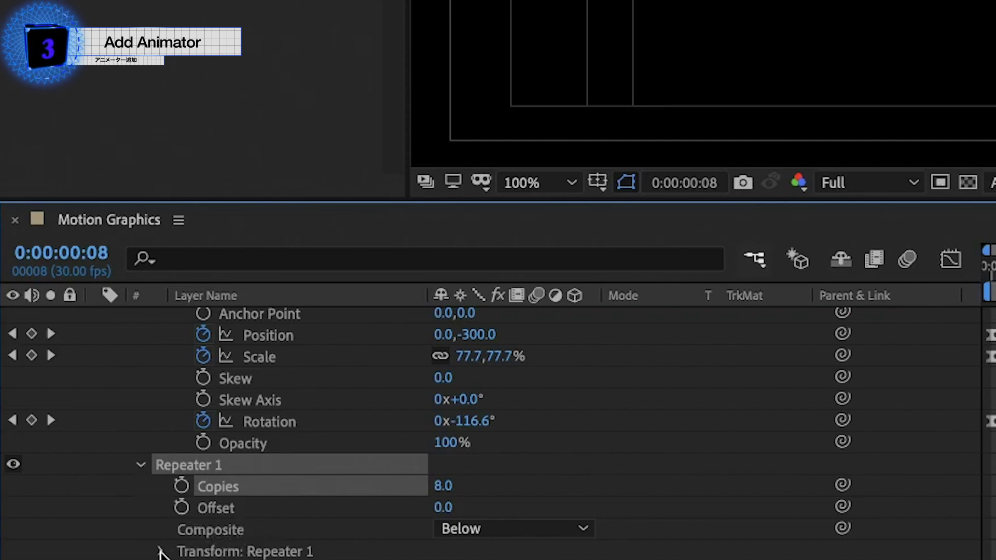
Set Repeater 1's position offset to 0 and rotation to 360/8 (45°).
click(161, 552)
scroll(347, 456, down, 5)
scroll(347, 456, down, 1)
click(452, 457)
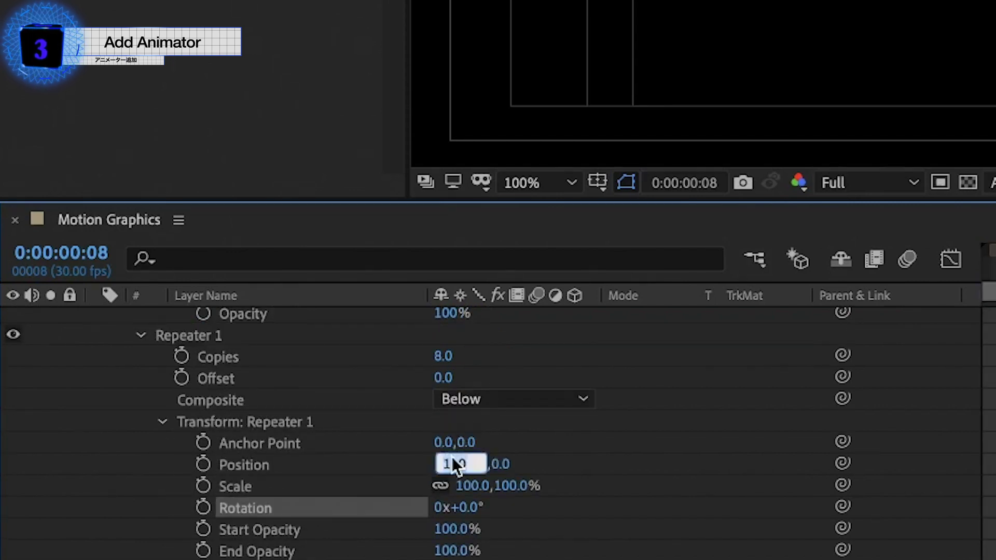
text(0)
key(Return)
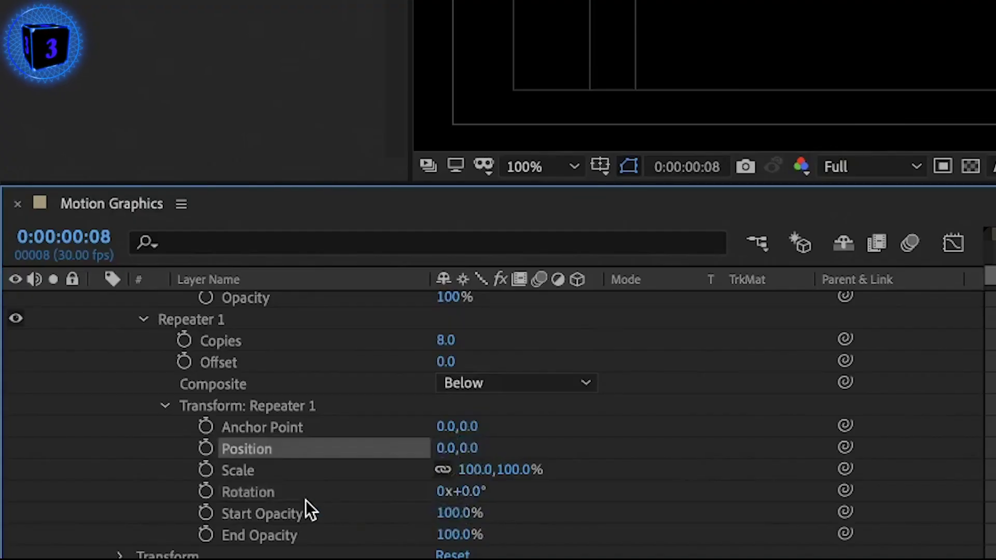
click(476, 490)
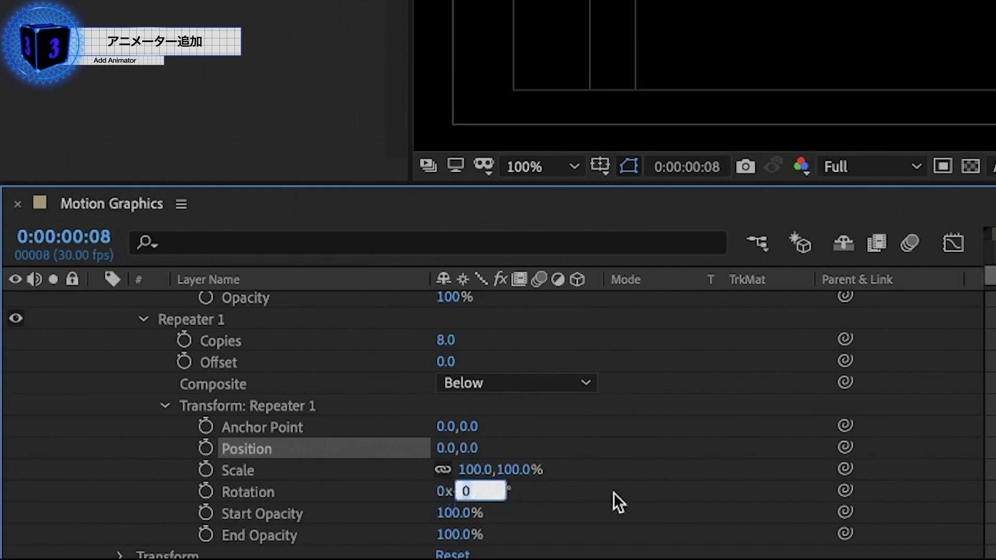
text(360)
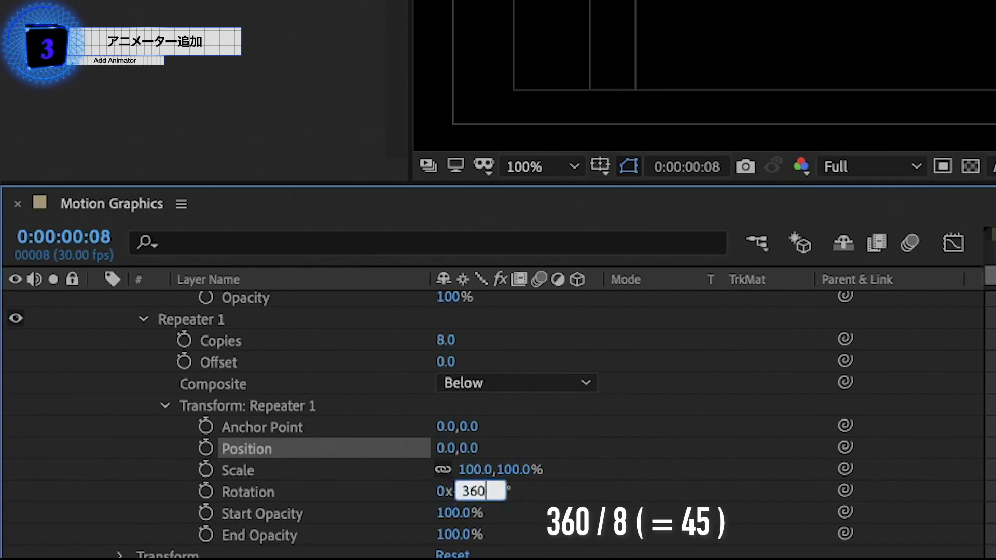
text(/8)
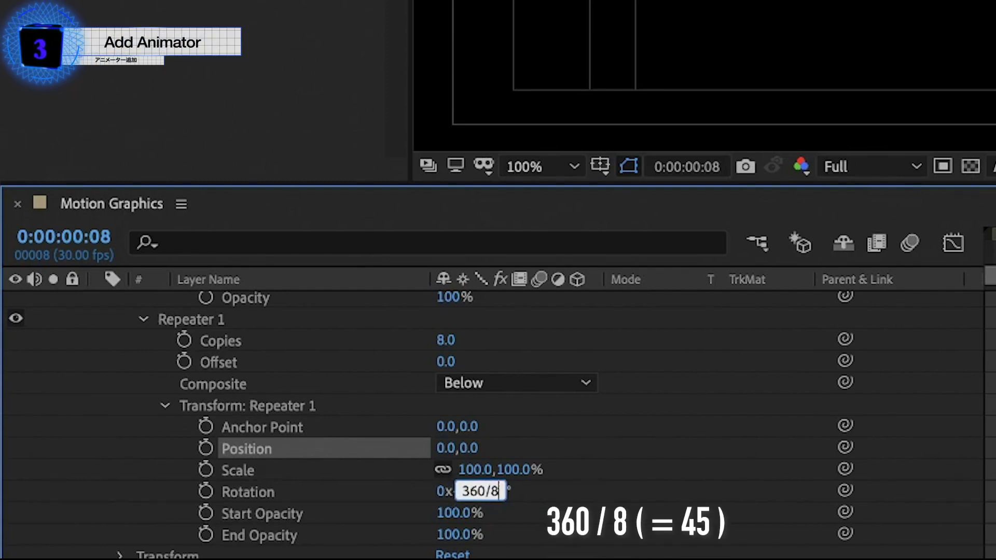
key(Return)
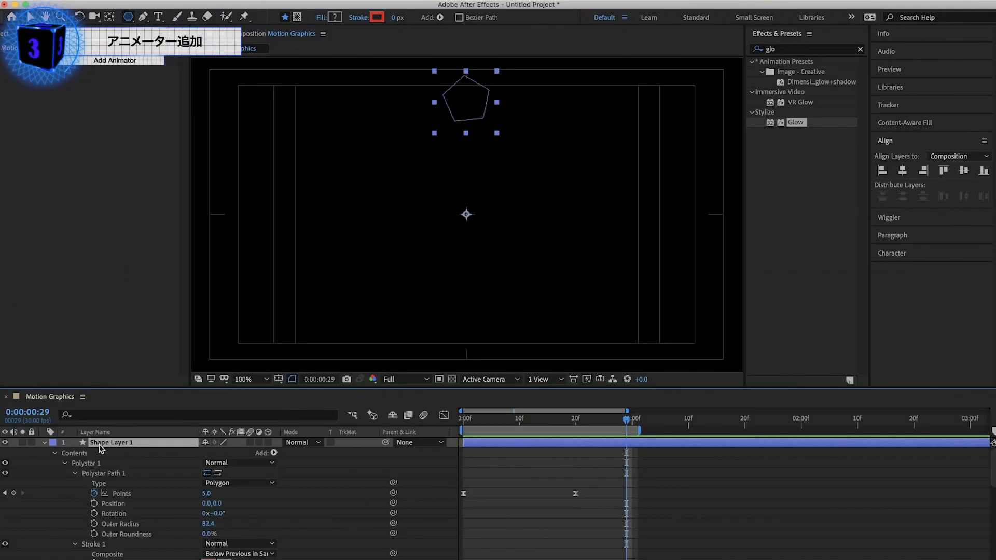
Shift the 20f end keyframes later to 1:00, preview, and collapse Shape Layer 1.
key(u)
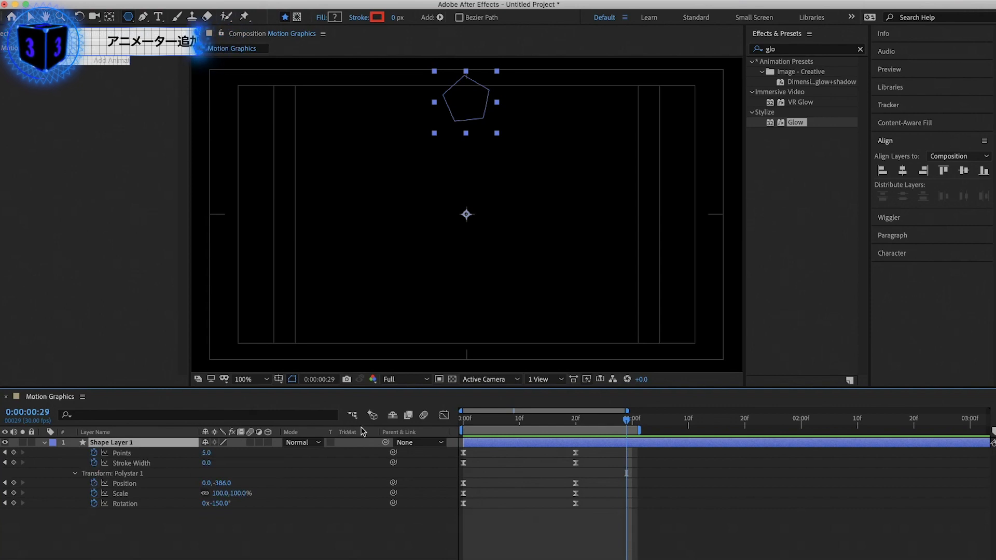
drag(475, 419, 547, 424)
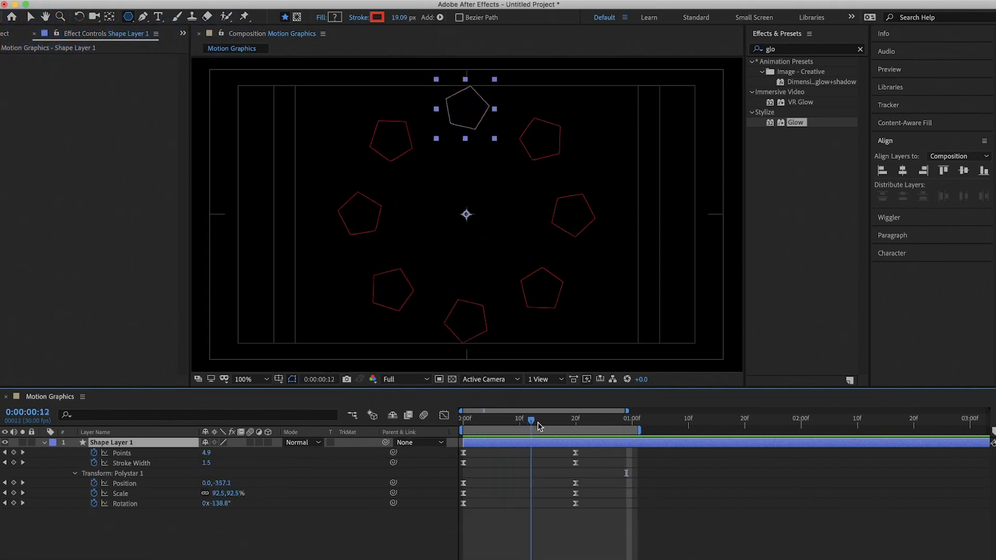
mouse_move(606, 515)
mouse_down()
mouse_move(573, 449)
mouse_move(628, 458)
mouse_up()
key(space)
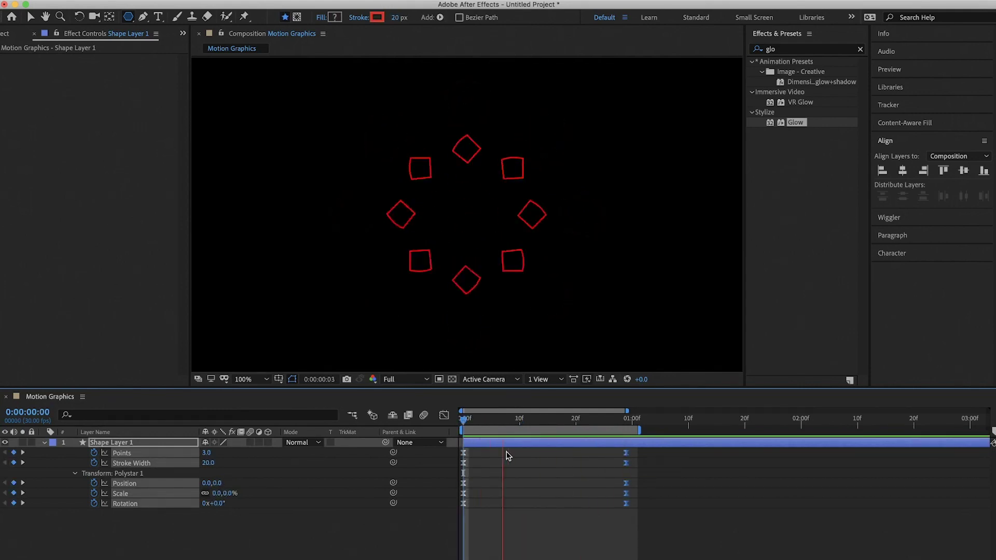
click(532, 421)
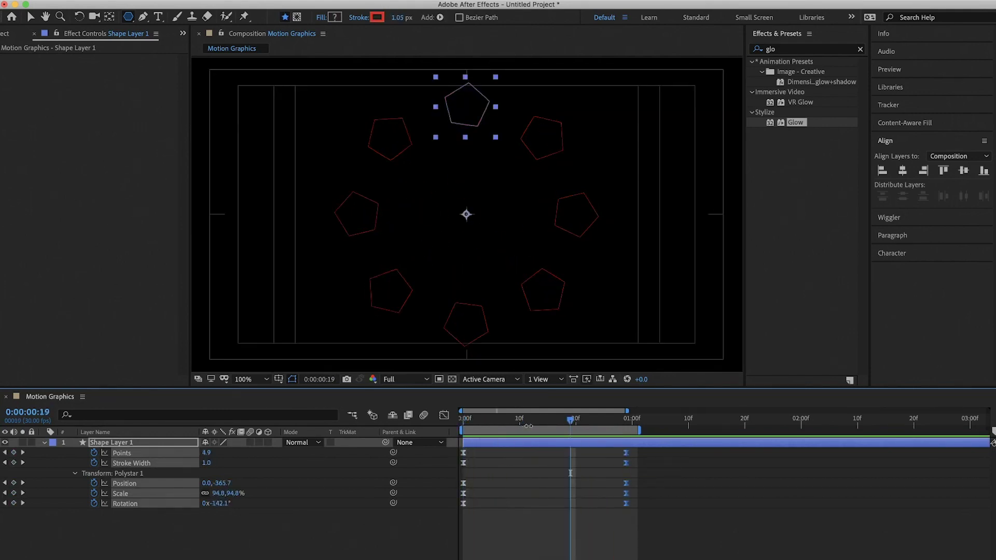
drag(533, 421, 520, 422)
click(244, 519)
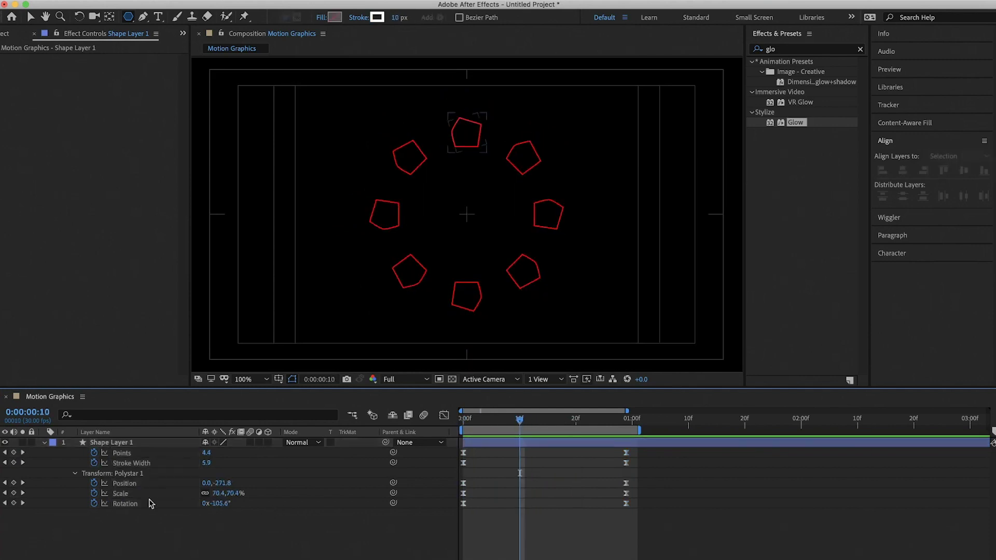
click(45, 442)
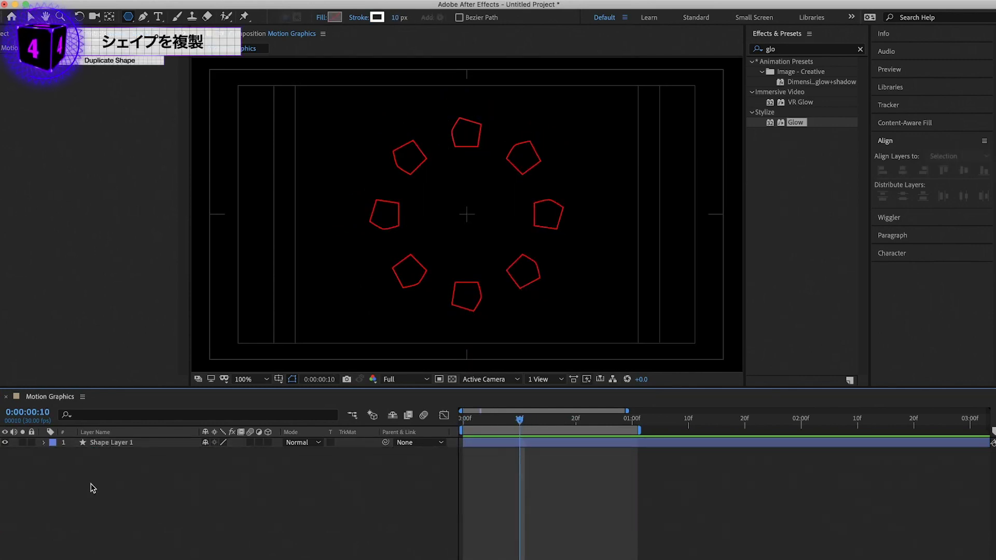
Duplicate Shape Layer 1 and give the copy 69% scale and 22.5° rotation (45/2).
click(113, 442)
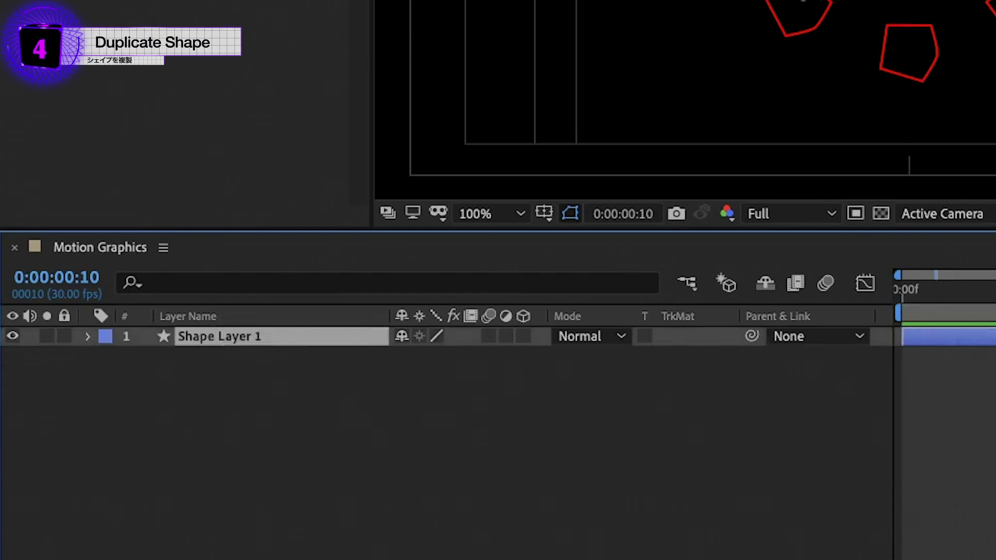
key(ctrl+d)
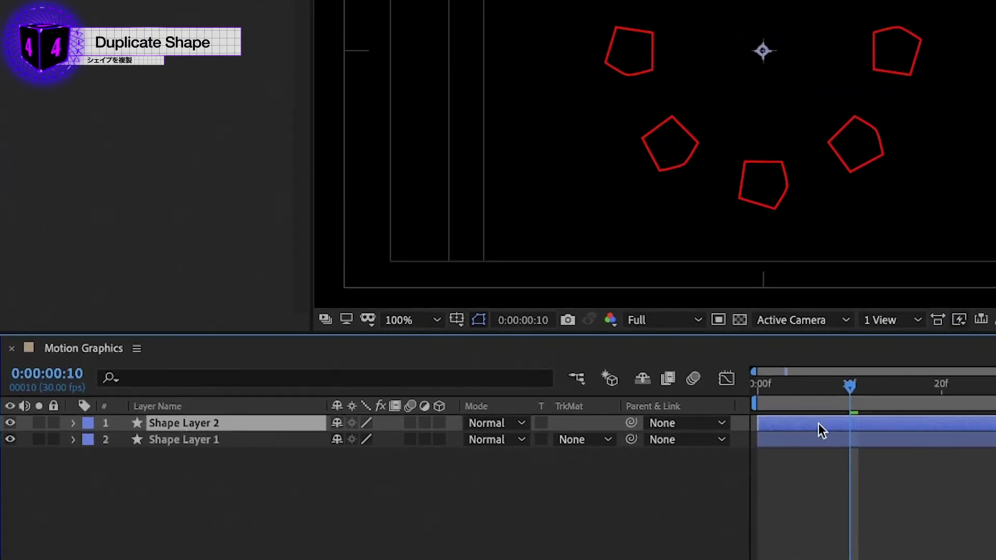
mouse_move(740, 450)
mouse_down()
mouse_move(678, 441)
mouse_move(744, 453)
mouse_up()
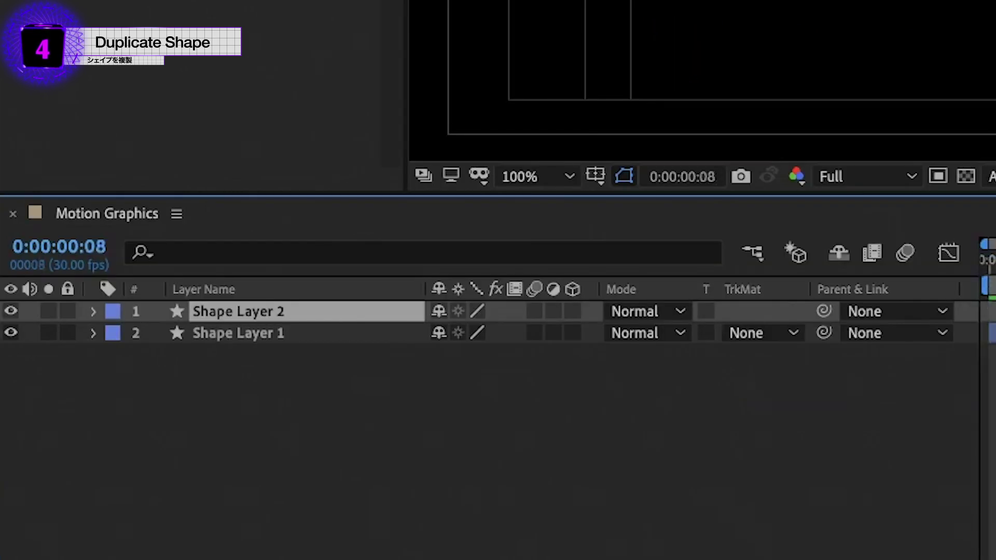
key(s)
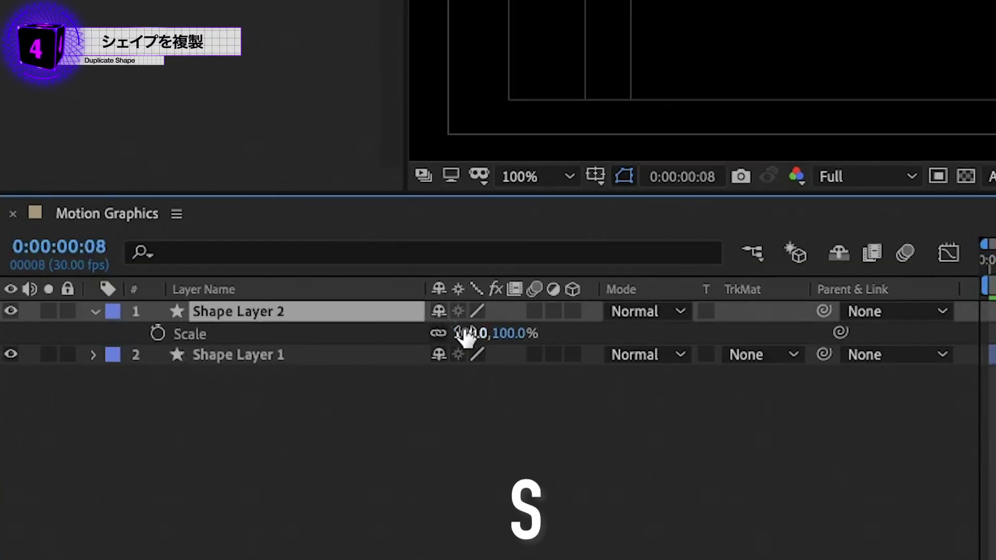
drag(456, 333, 424, 330)
key(r)
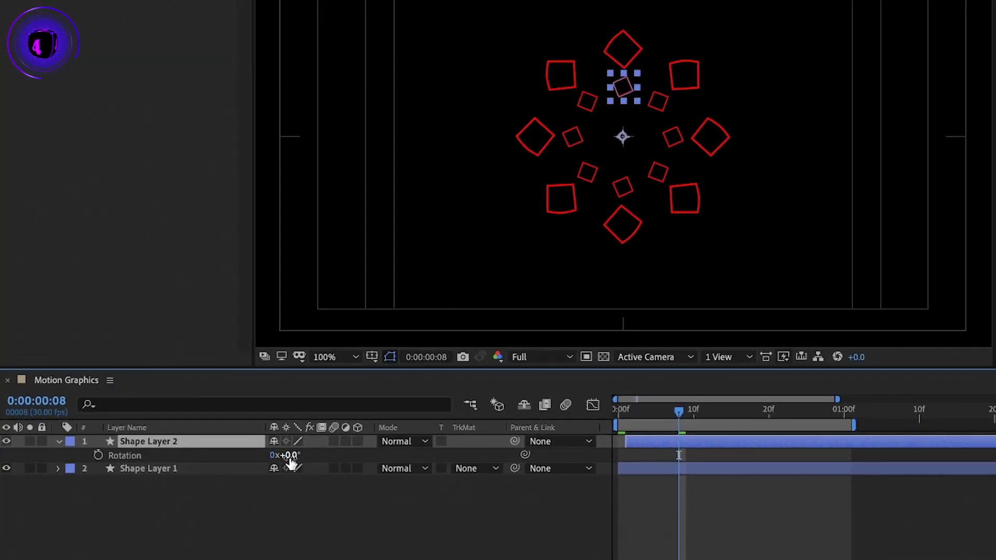
click(274, 466)
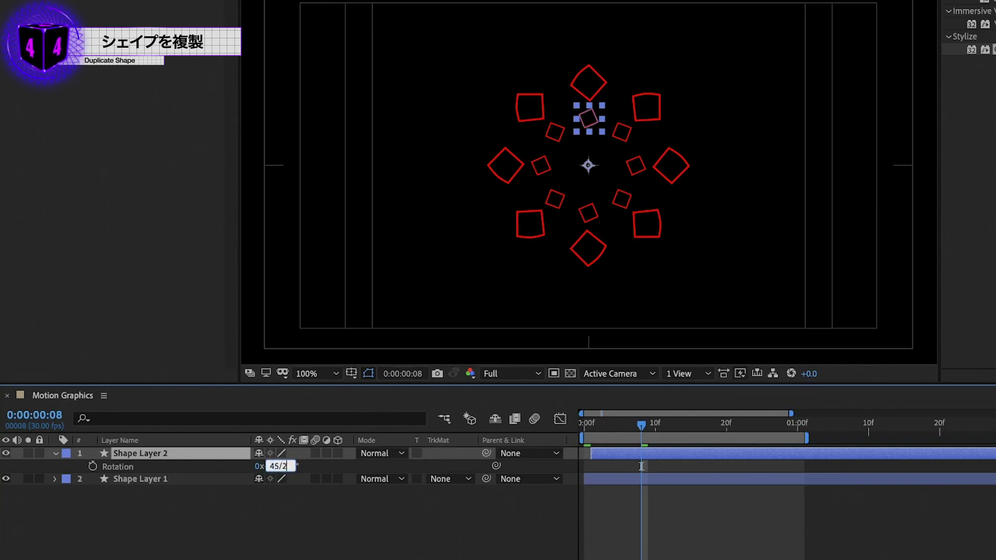
key(Return)
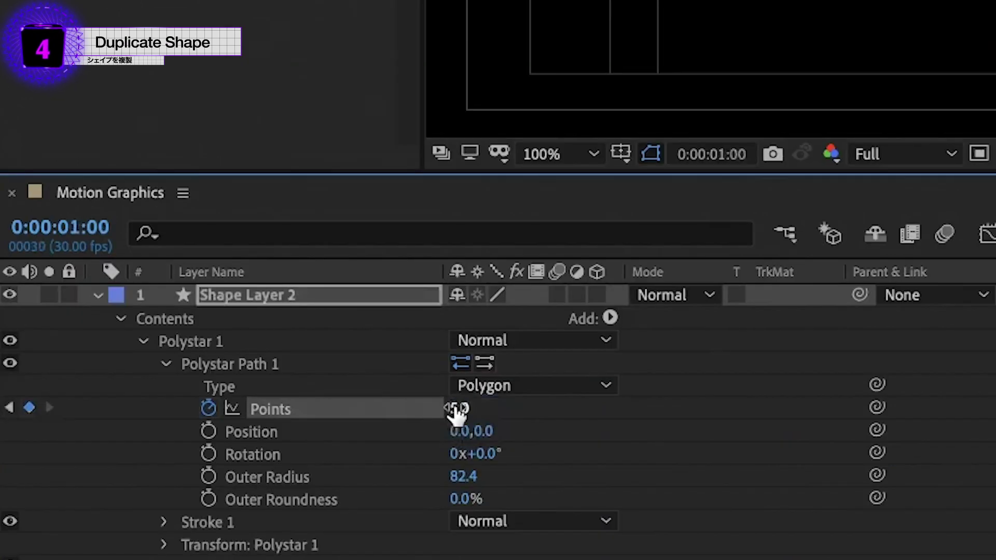
Set the copy's polystar to 3 points.
click(456, 407)
text(3)
key(Return)
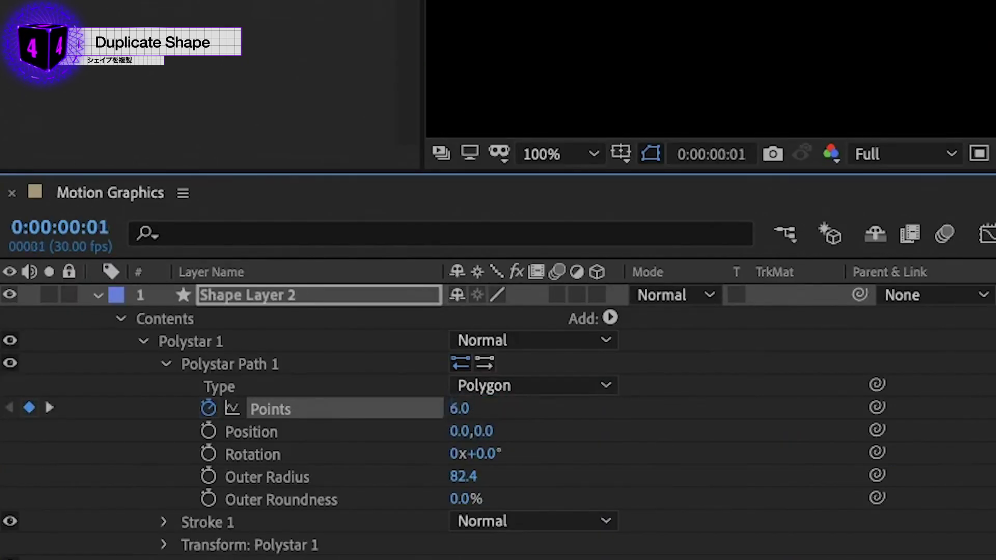
Turn off the Points stopwatch so the triangles stay at 3 points, then preview.
click(207, 408)
key(space)
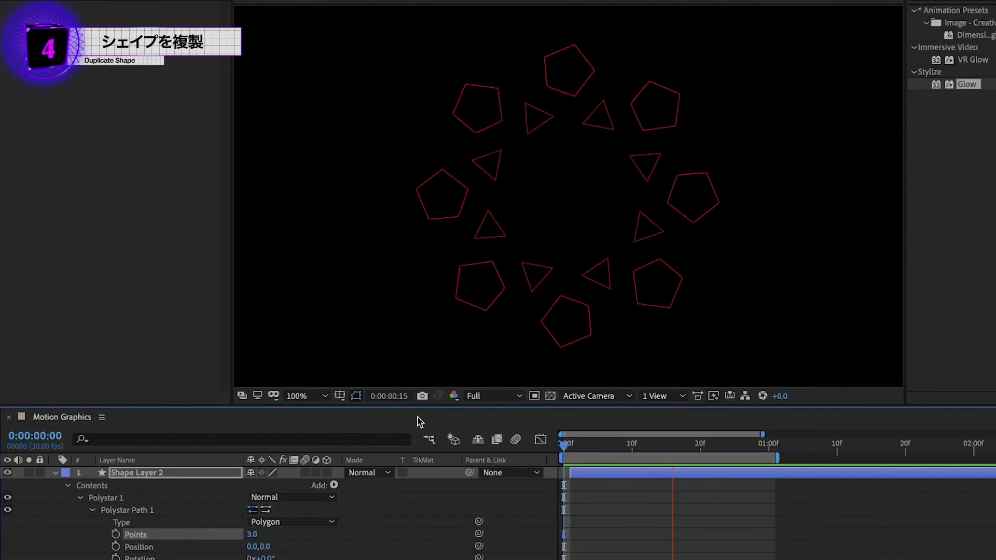
key(space)
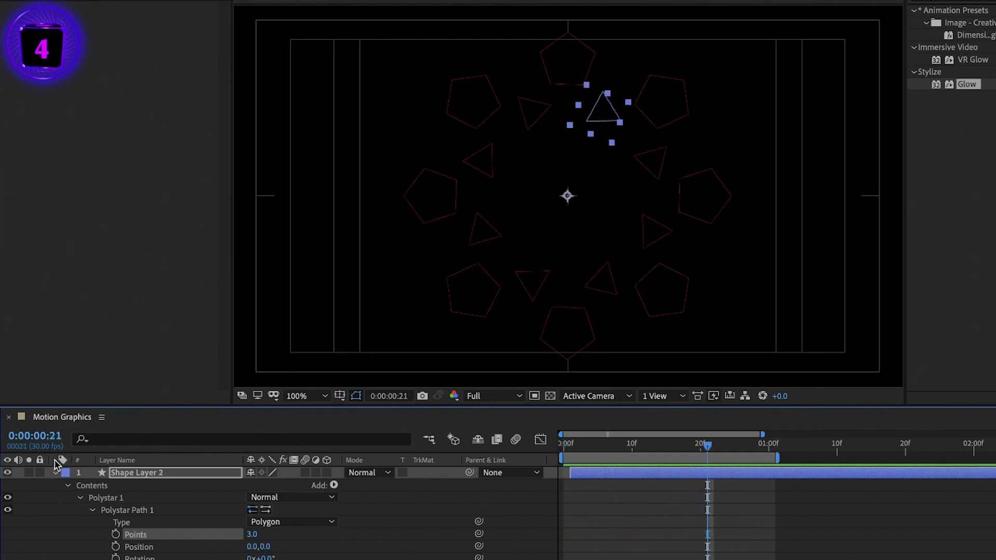
click(52, 475)
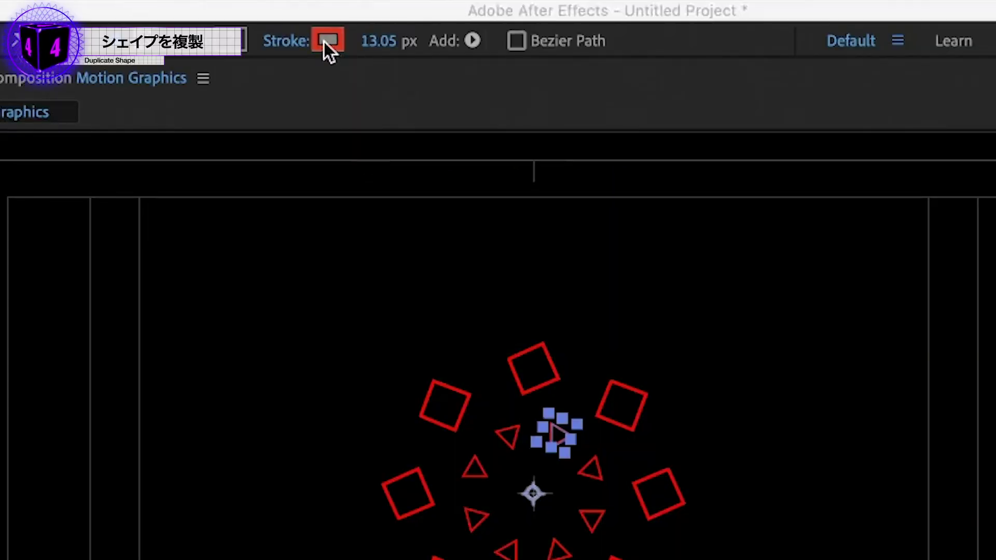
Change Shape Layer 2's stroke colour to orange #F08C00.
click(323, 41)
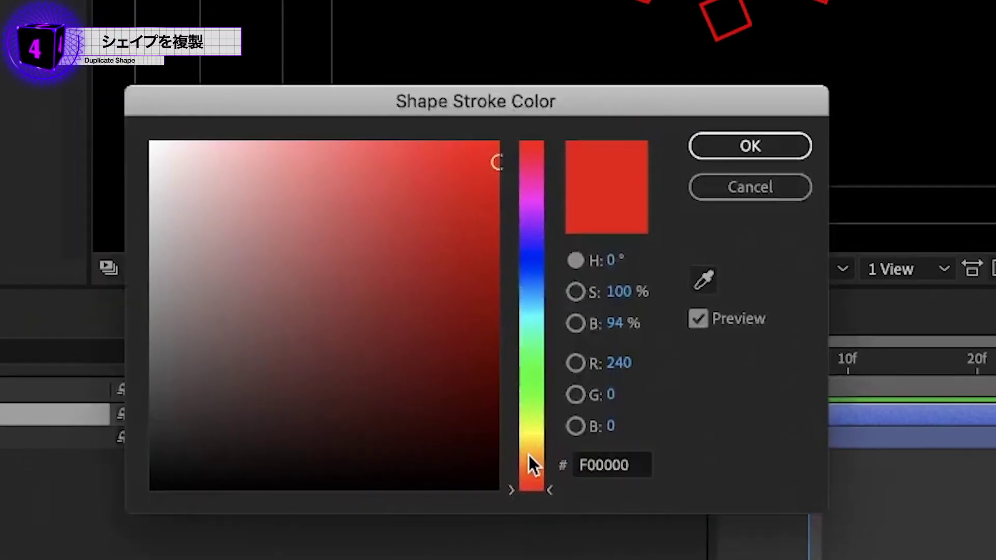
click(531, 457)
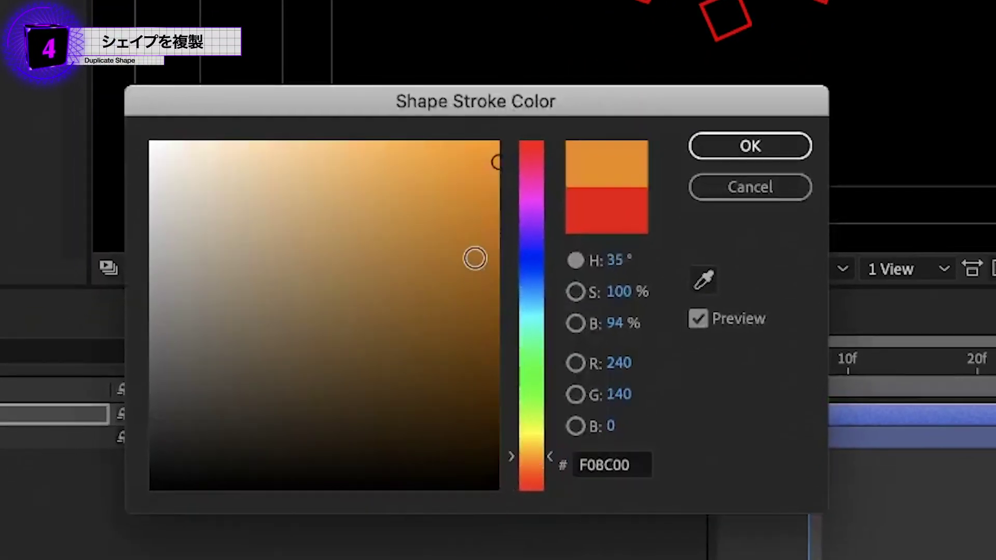
click(786, 151)
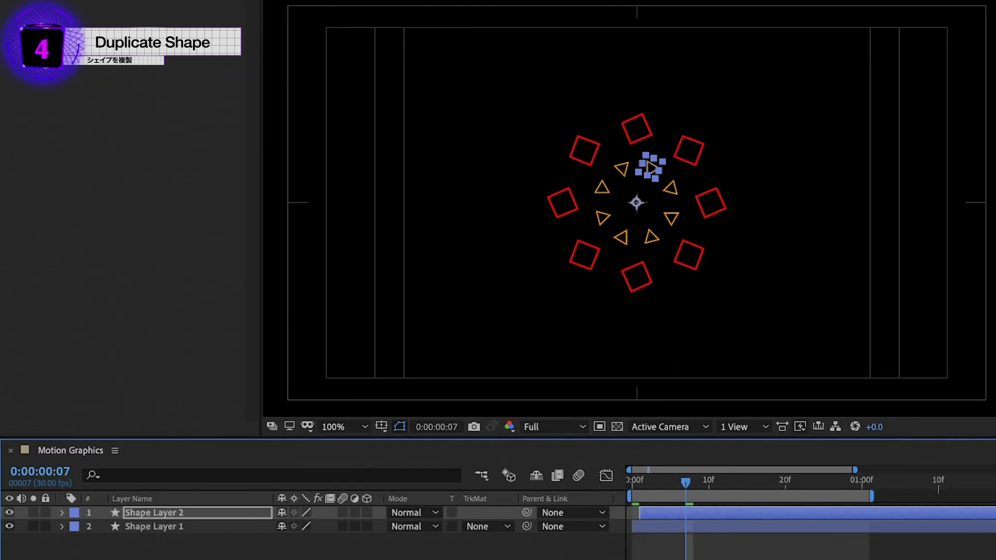
drag(688, 482, 716, 488)
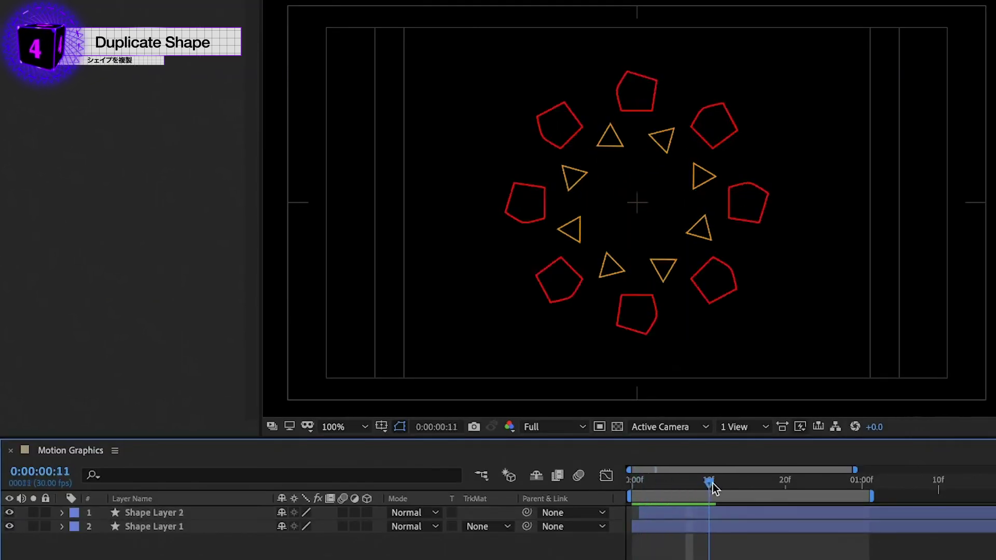
Duplicate Shape Layer 2 as Shape Layer 3 rotated 45° and check the three rings.
click(181, 513)
key(ctrl+d)
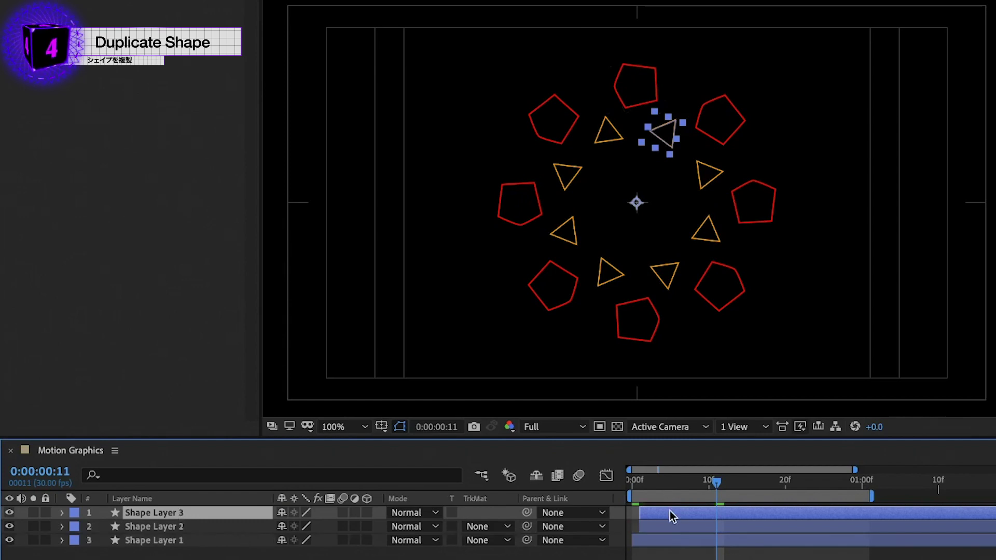
key(r)
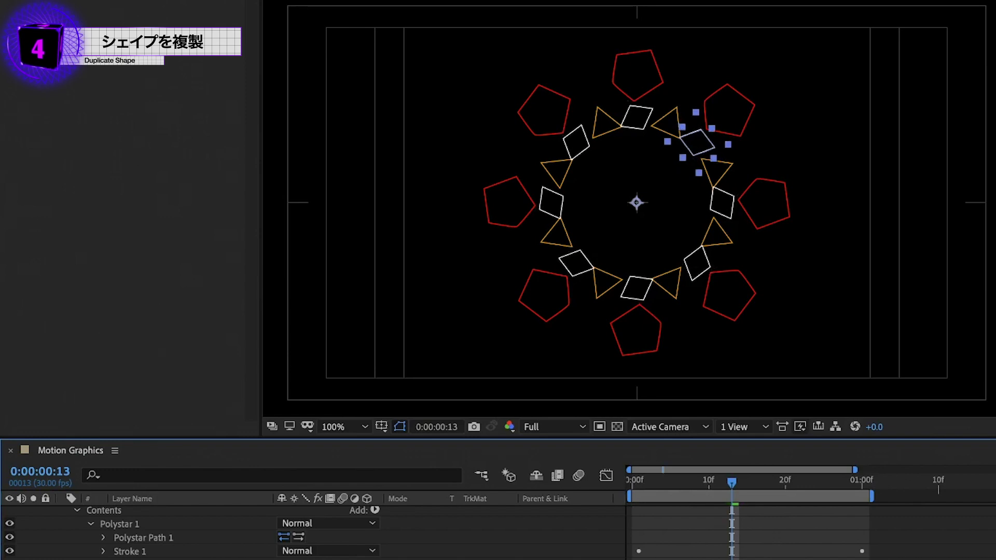
drag(731, 485, 752, 490)
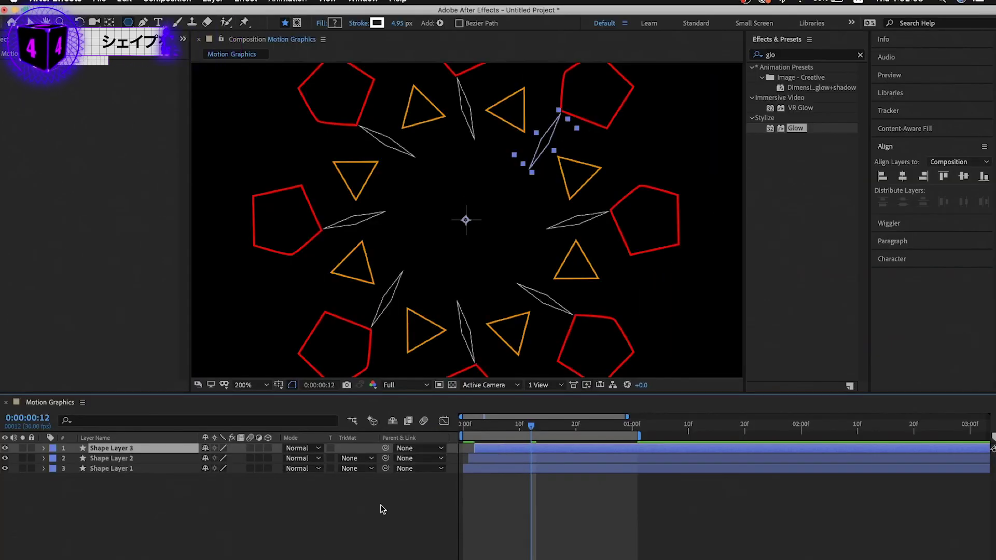
click(436, 488)
drag(537, 420, 517, 436)
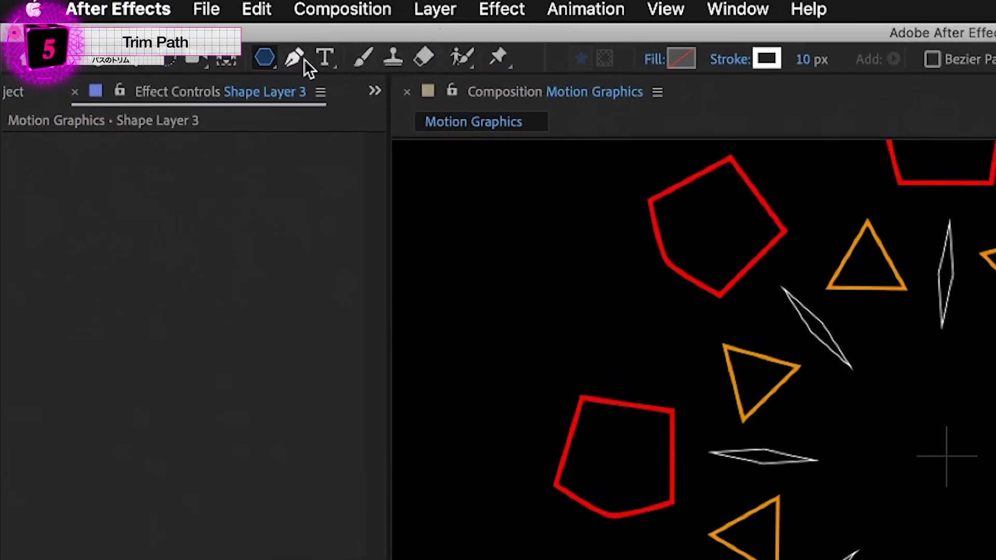
Draw a vertical Pen line from the comp centre straight upward.
click(293, 57)
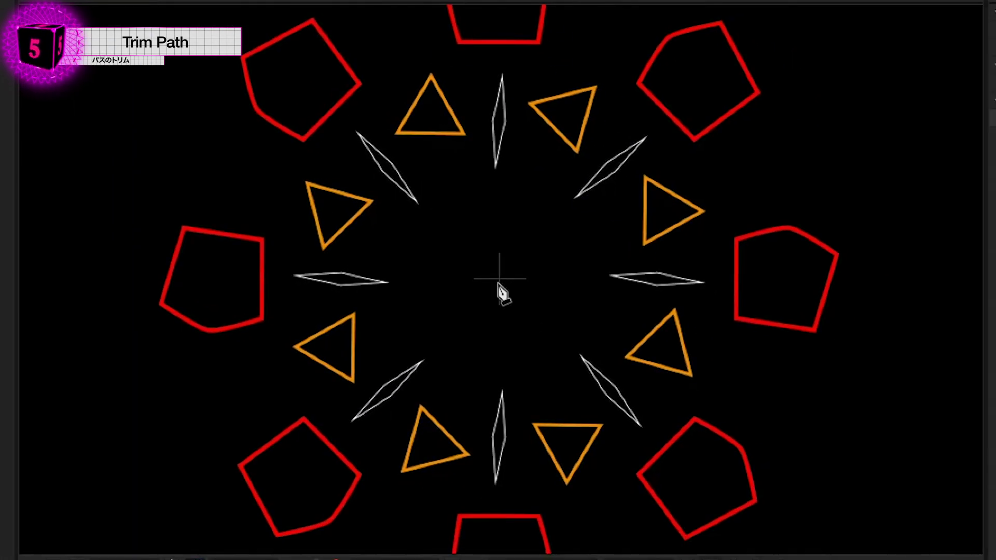
click(500, 280)
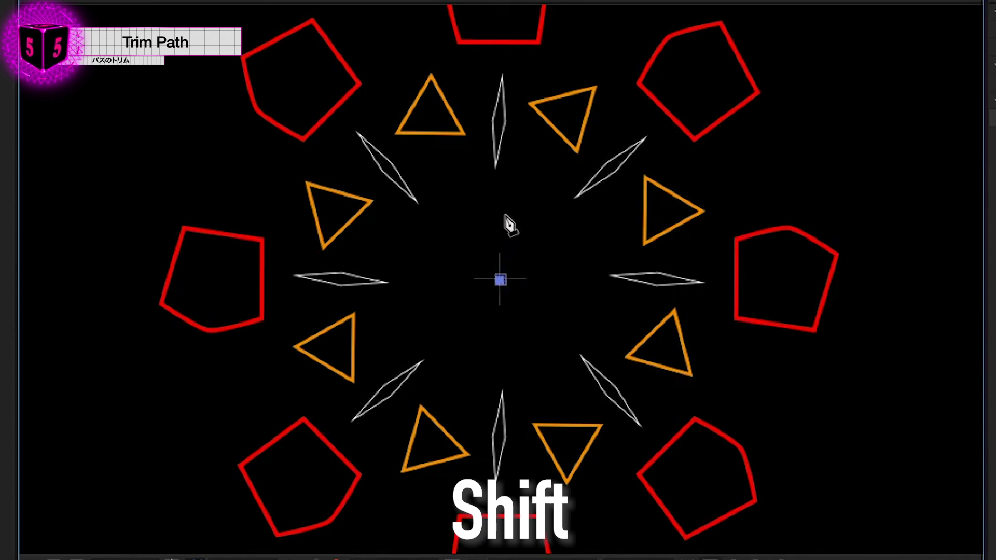
click(500, 193)
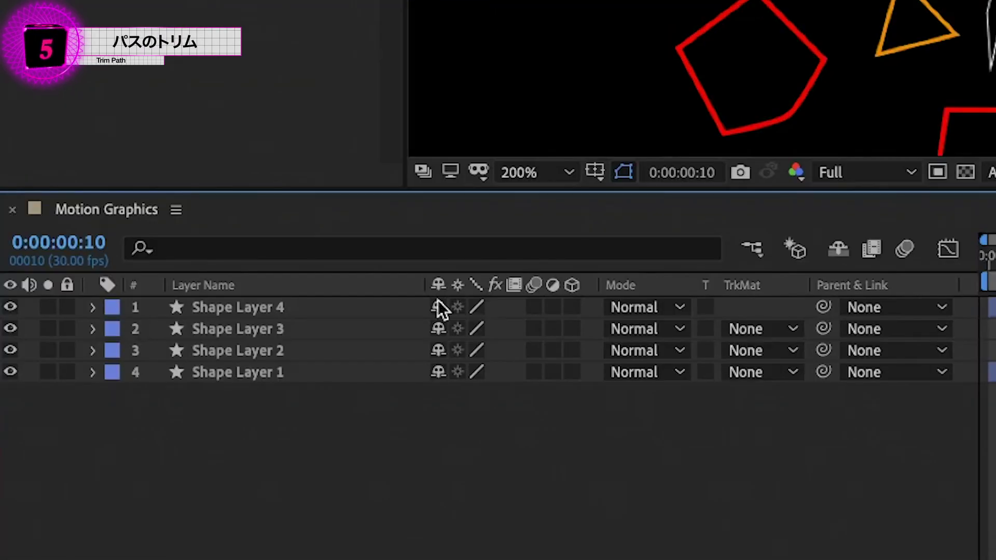
Delete Fill 1 from Shape 1 in Shape Layer 4.
click(283, 306)
click(93, 307)
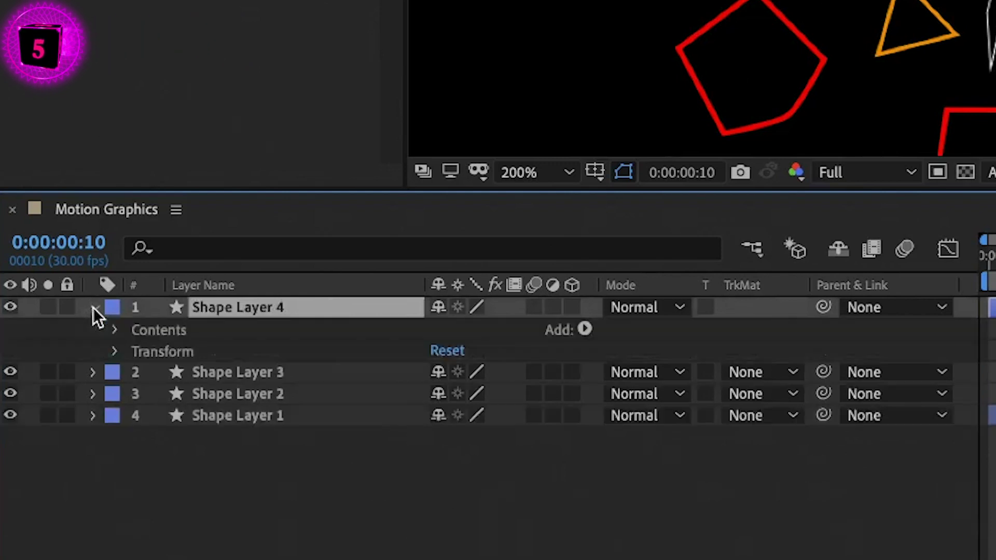
click(114, 331)
click(135, 352)
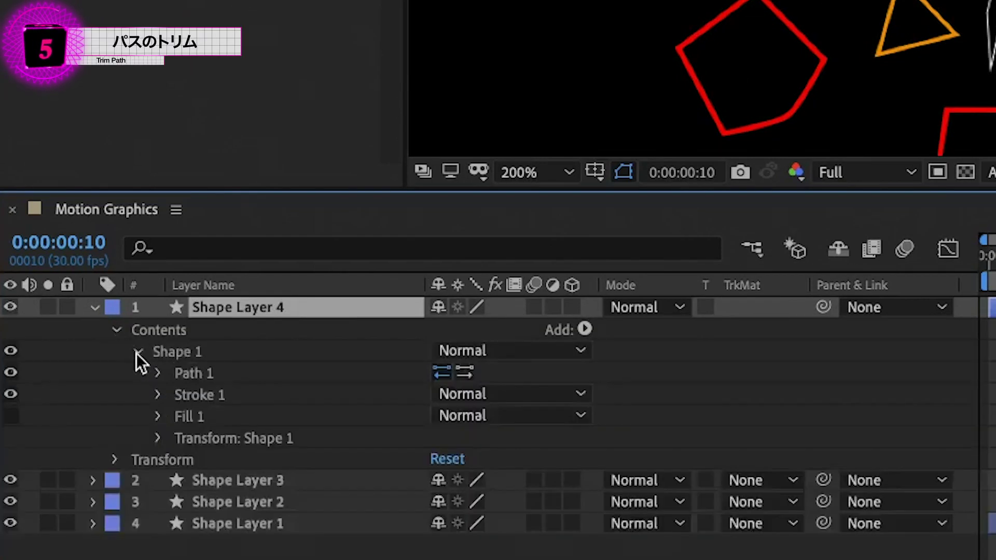
click(183, 414)
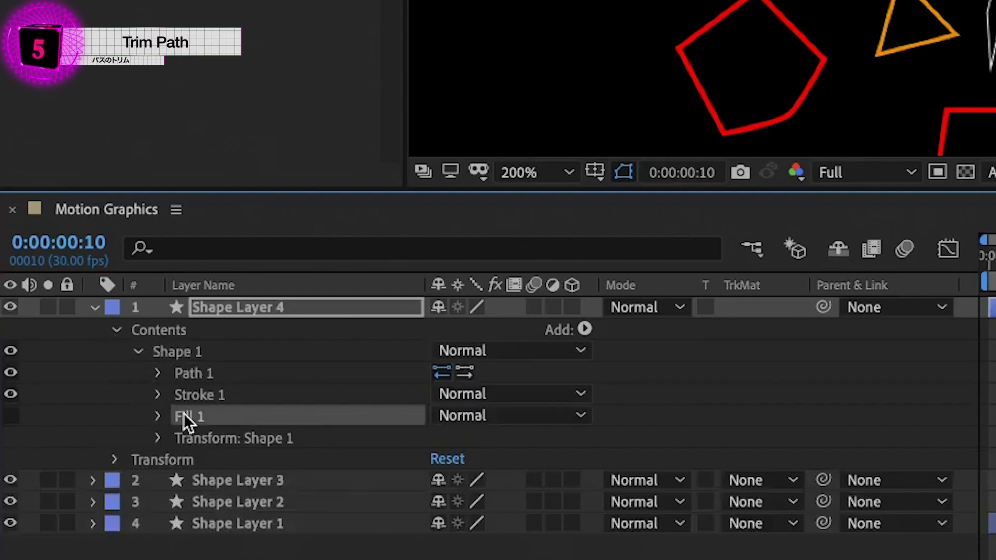
key(Delete)
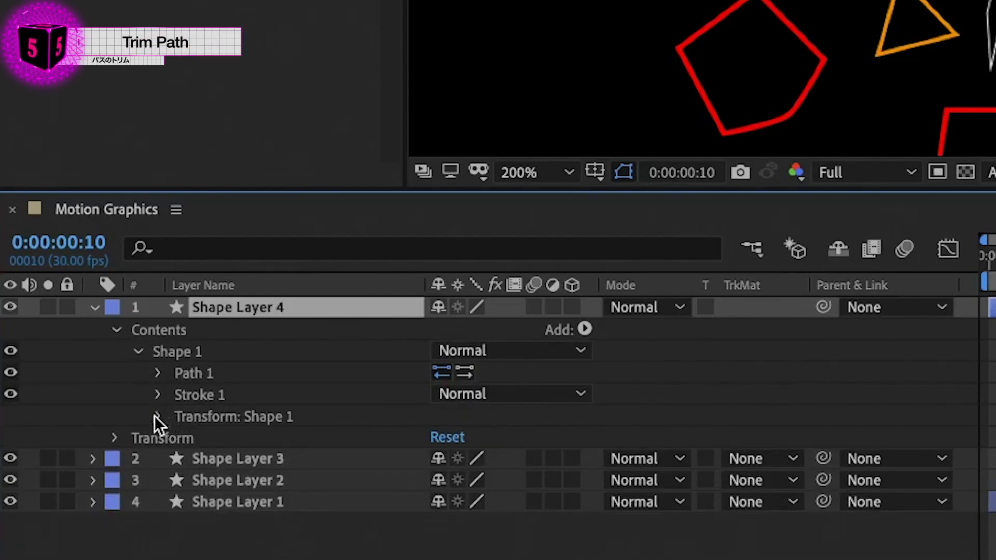
Add Trim Paths 1 to the line and test its Start value.
click(157, 394)
click(584, 328)
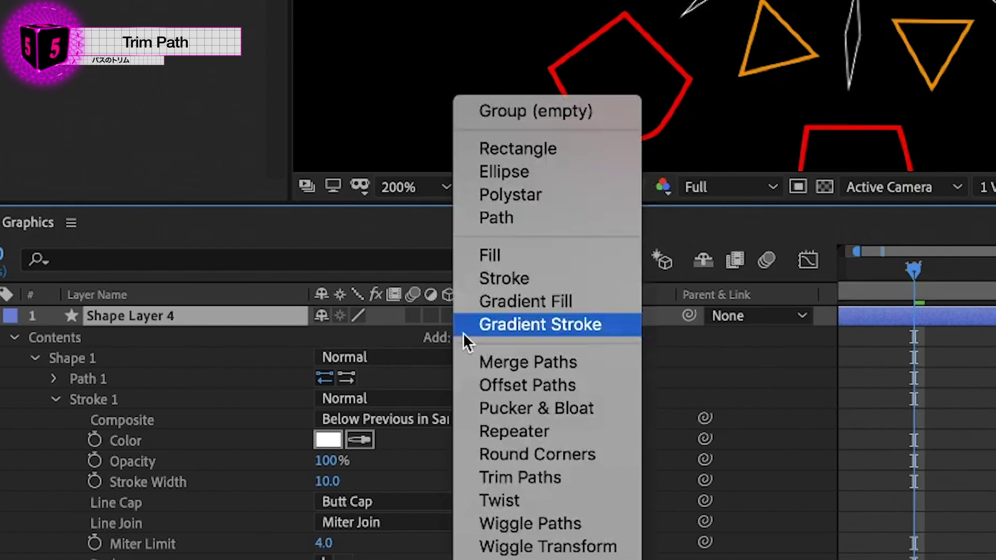
click(523, 477)
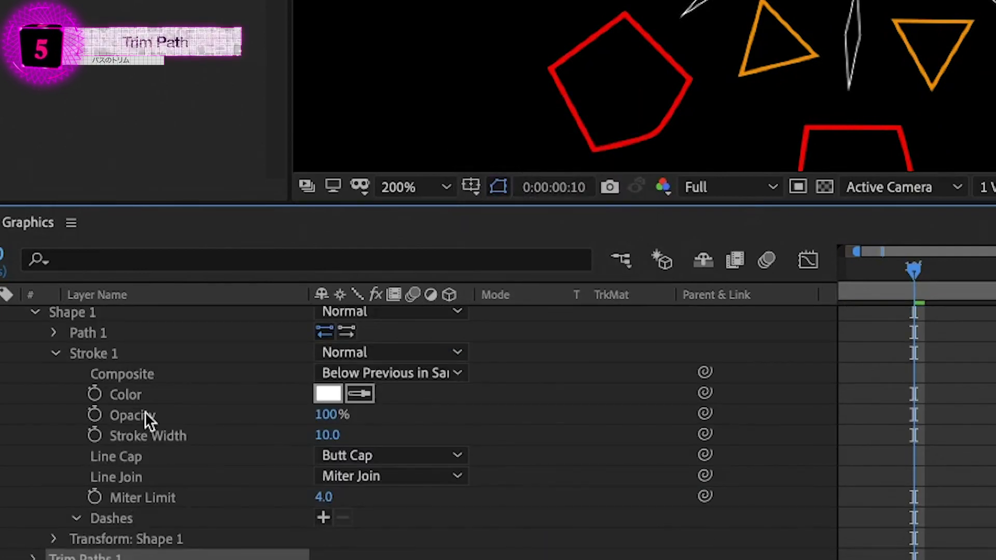
scroll(104, 431, down, 3)
click(32, 477)
scroll(201, 470, down, 4)
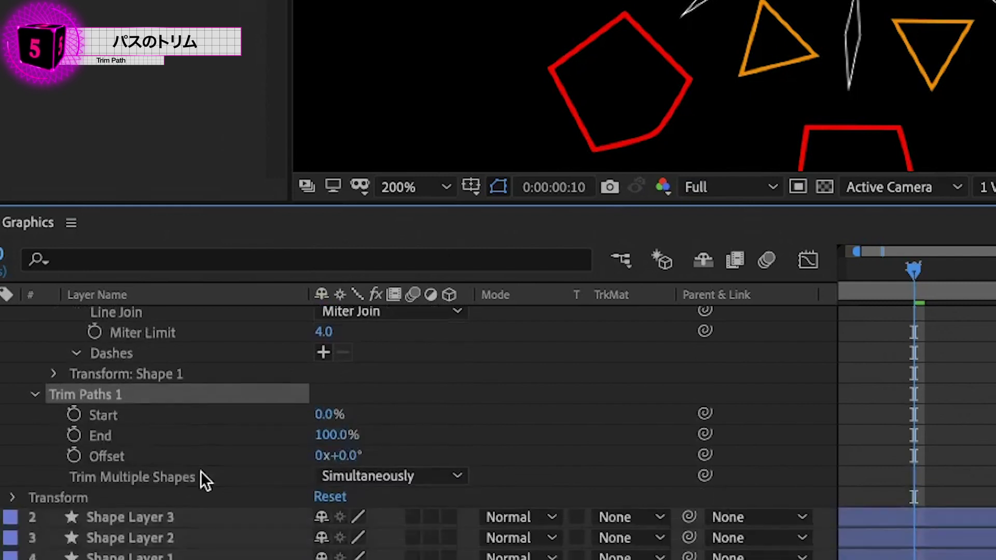
mouse_move(329, 414)
mouse_down()
mouse_move(328, 467)
mouse_move(287, 444)
mouse_move(230, 444)
mouse_up()
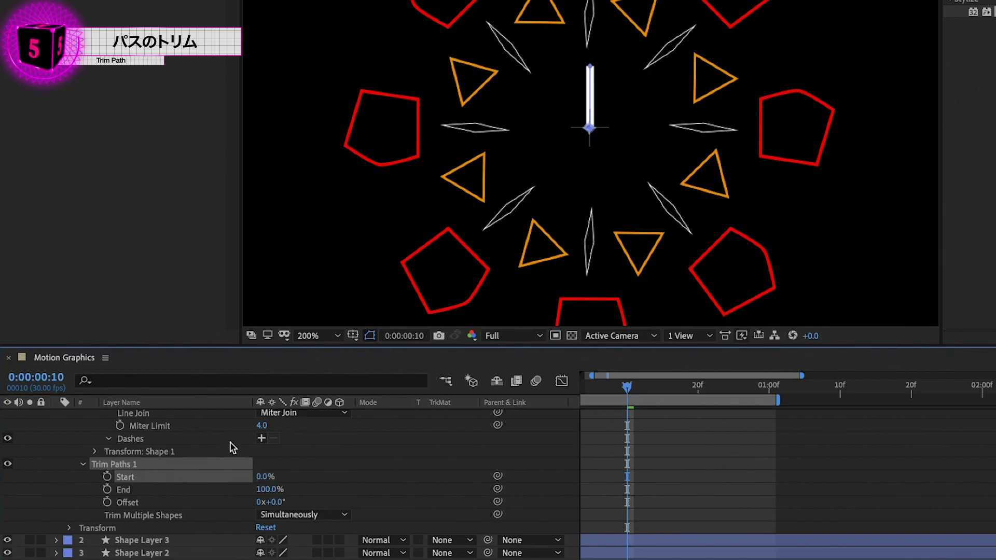
Keyframe Trim Paths End from 0% at frame 0 to 100% at frame 20, with Start keyframed too.
click(198, 502)
key(Home)
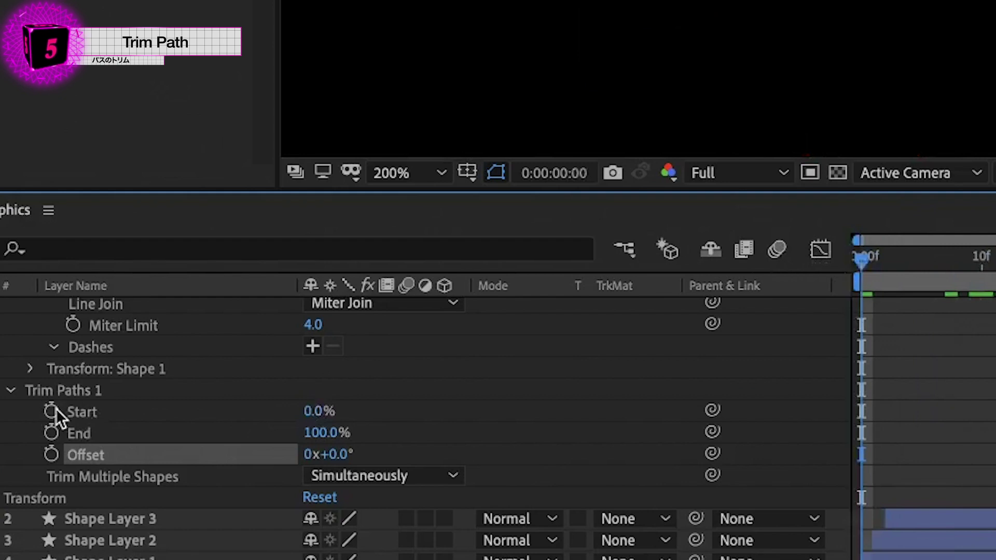
click(107, 477)
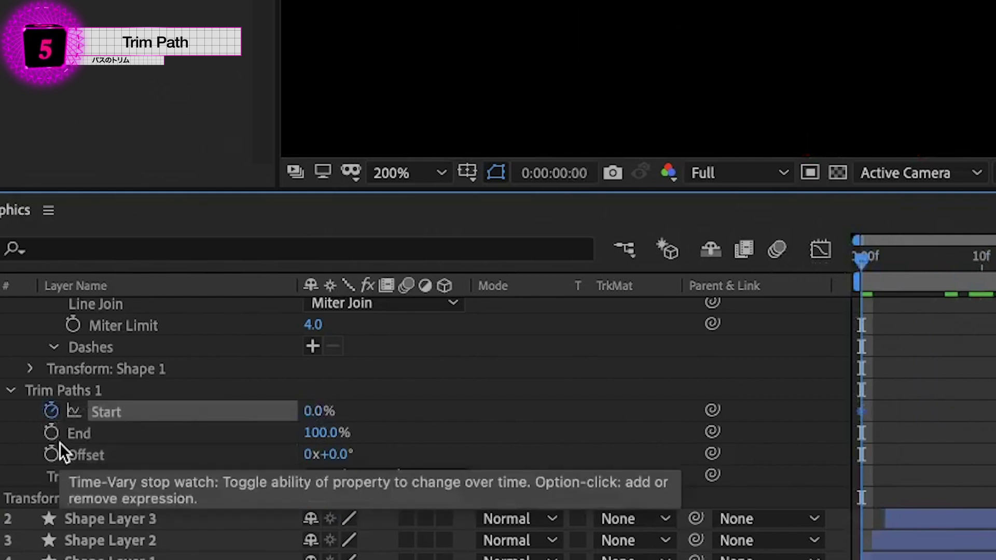
click(52, 433)
drag(338, 433, 303, 433)
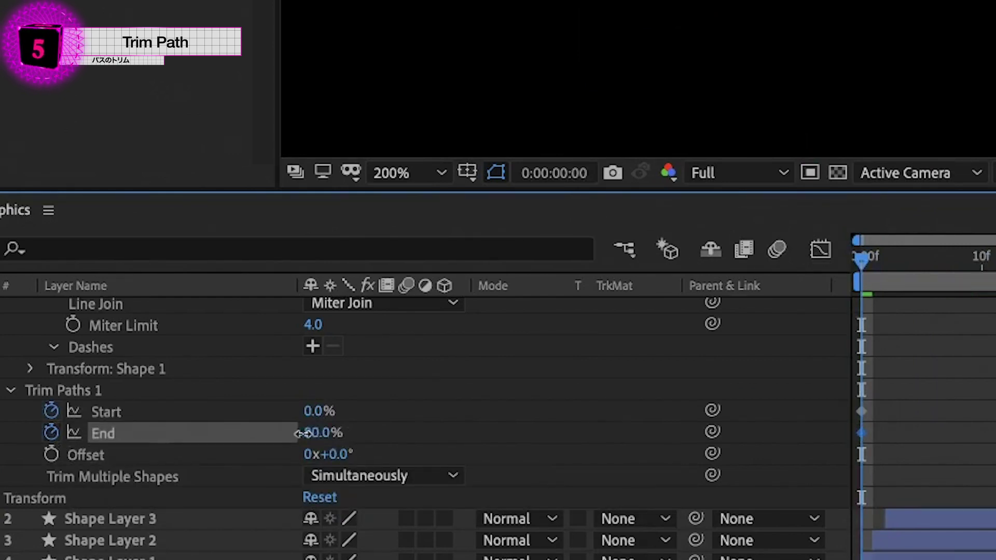
drag(213, 447, 164, 454)
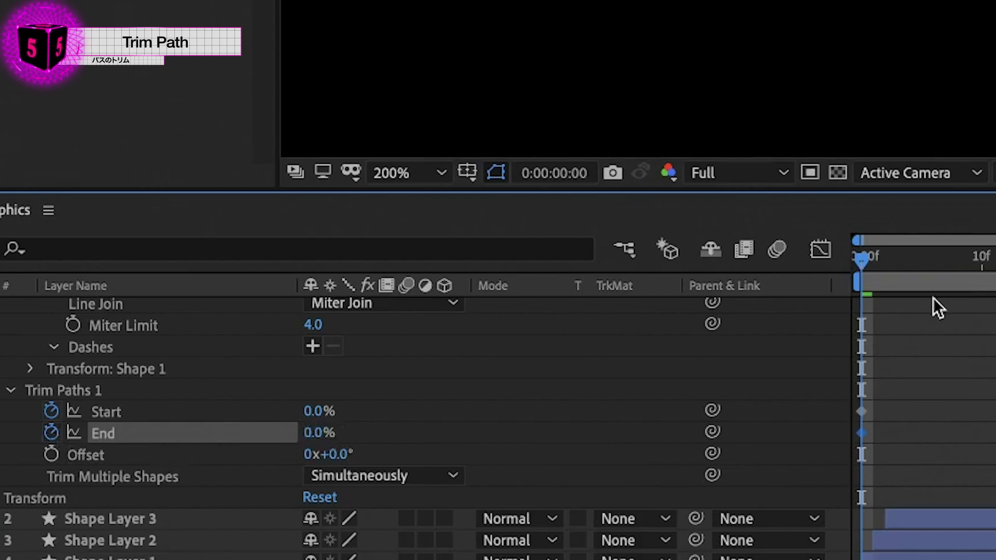
mouse_move(724, 258)
mouse_down()
mouse_move(528, 282)
mouse_move(562, 288)
mouse_up()
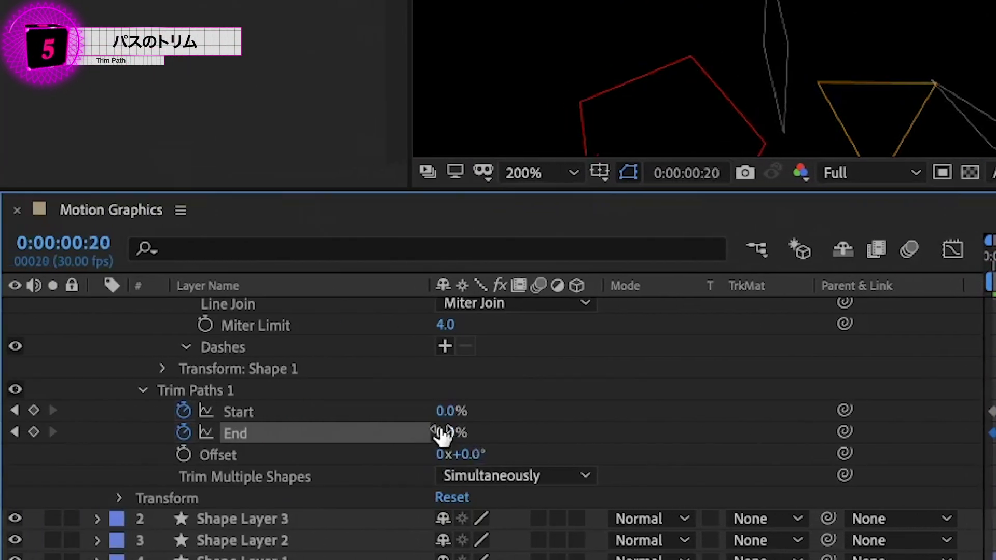
drag(440, 435, 553, 431)
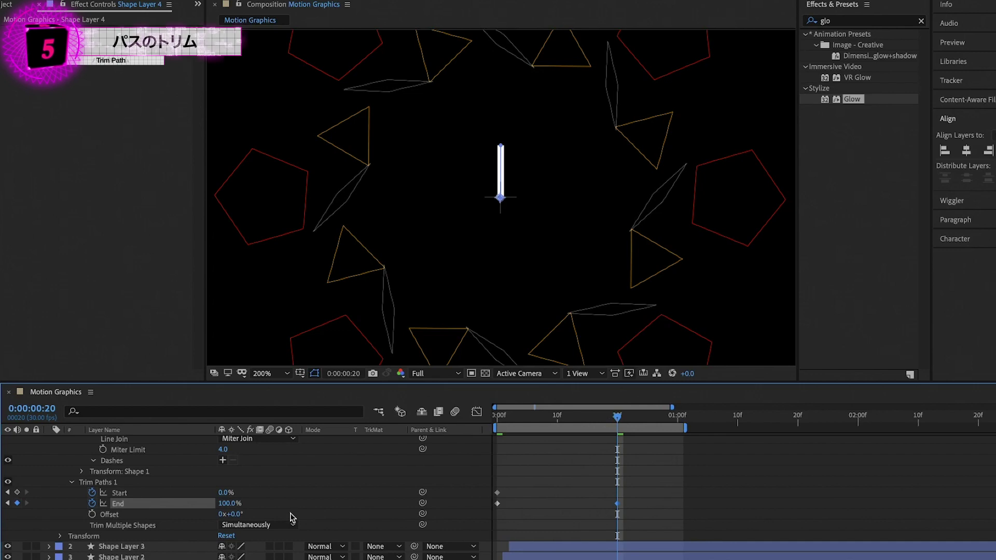
Apply Easy Ease (F9) to the four trim keyframes.
click(146, 491)
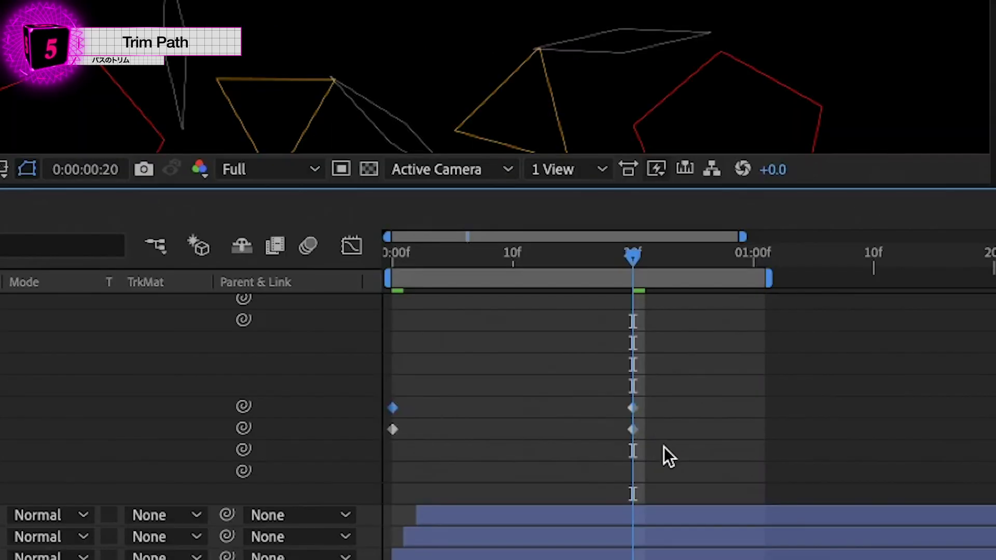
drag(664, 445, 369, 394)
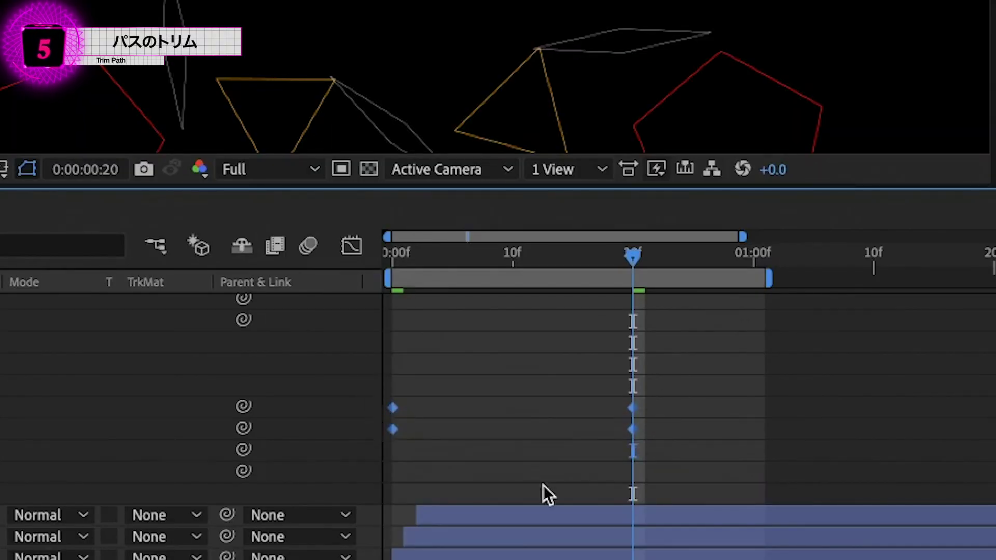
key(F9)
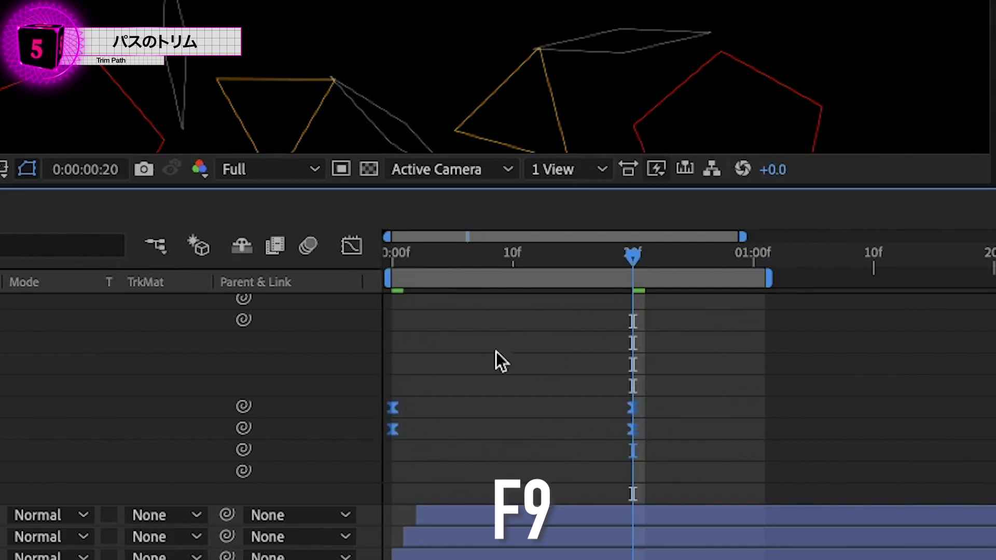
click(667, 394)
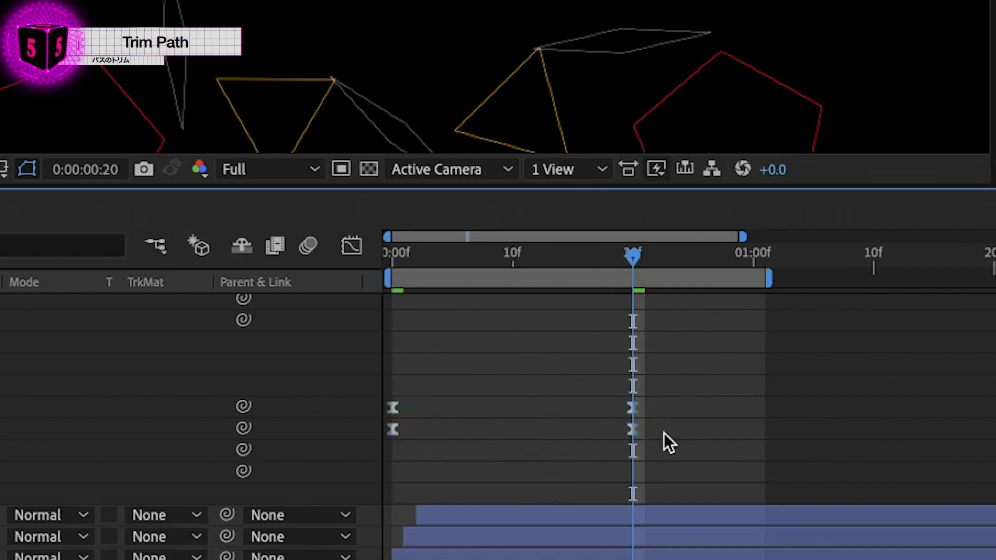
drag(666, 442, 374, 431)
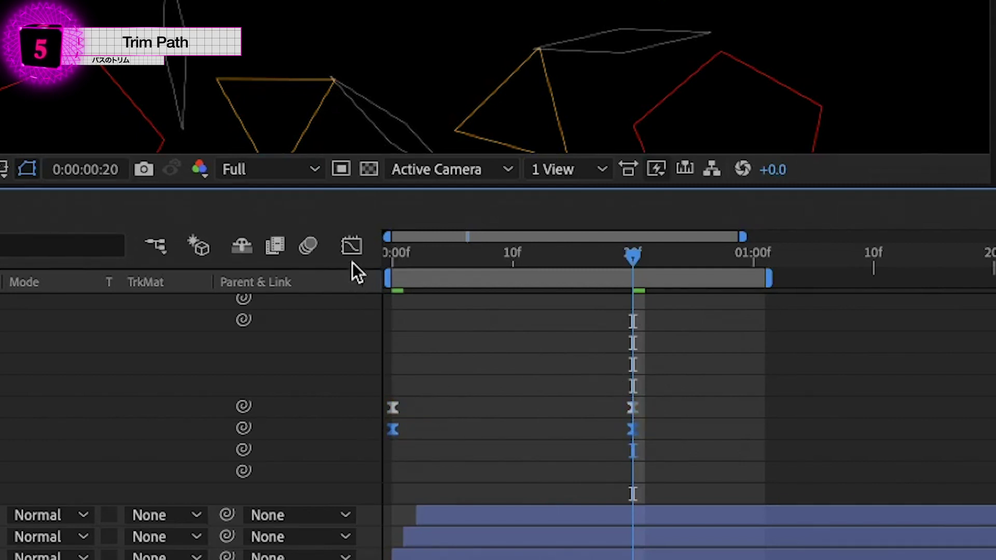
In the Graph Editor, sharpen the trim speed curve to peak near frame 20, then preview.
click(352, 246)
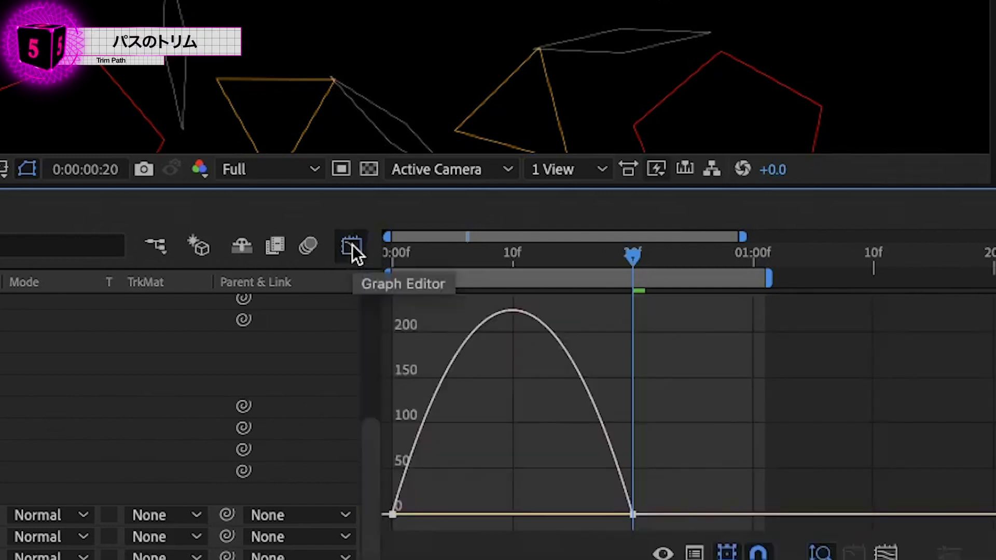
mouse_move(690, 462)
mouse_down()
mouse_move(603, 544)
mouse_move(473, 513)
mouse_up()
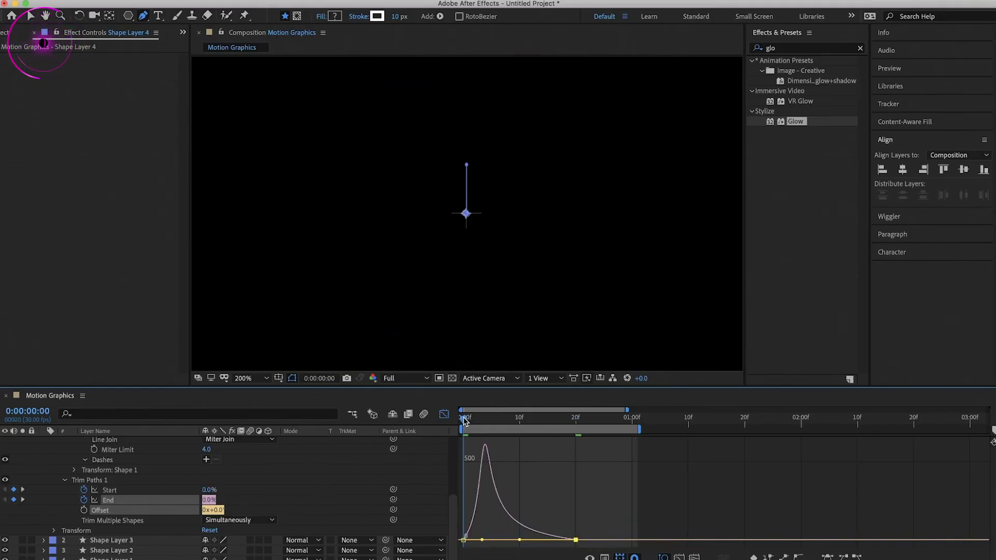
mouse_move(463, 417)
mouse_down()
mouse_move(527, 428)
mouse_move(464, 425)
mouse_move(524, 429)
mouse_move(481, 424)
mouse_up()
click(444, 414)
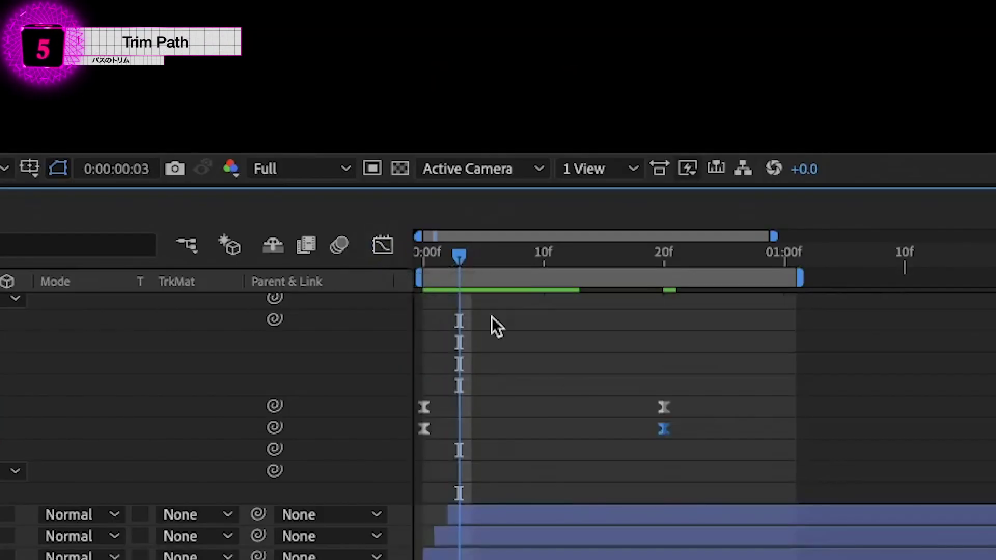
drag(711, 390, 424, 406)
click(385, 248)
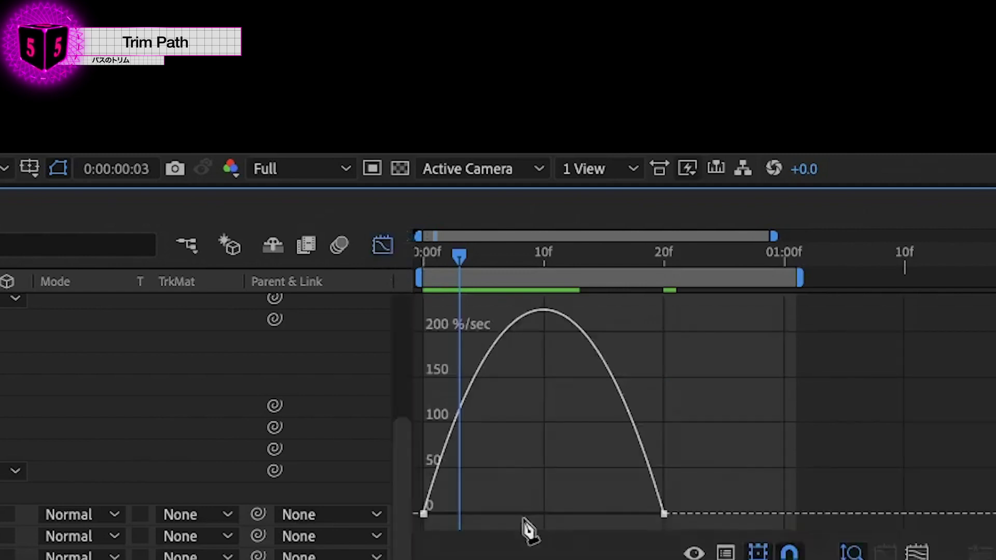
mouse_move(493, 497)
mouse_down()
mouse_move(410, 525)
mouse_move(570, 519)
mouse_up()
click(526, 390)
key(space)
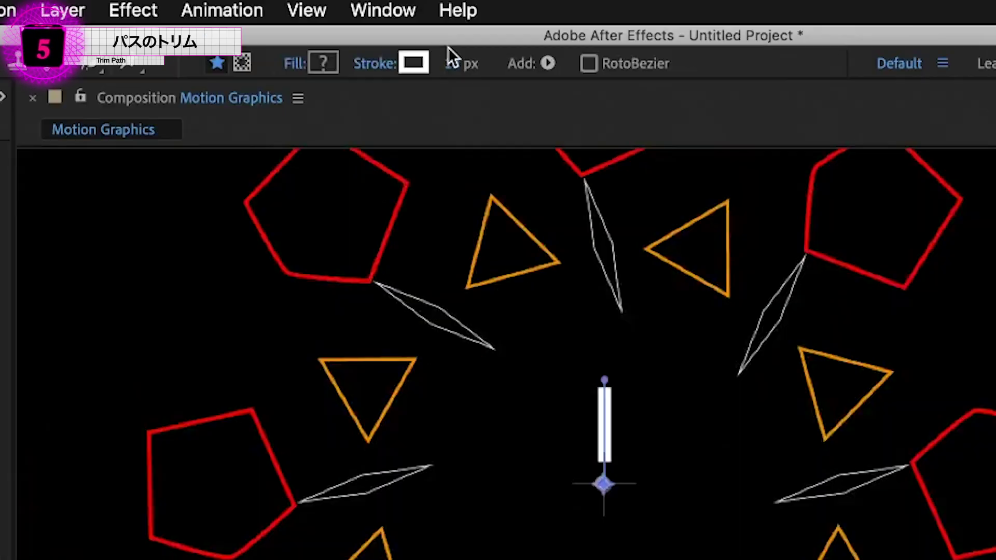
Set the line's stroke width to 4 px.
click(394, 5)
text(4)
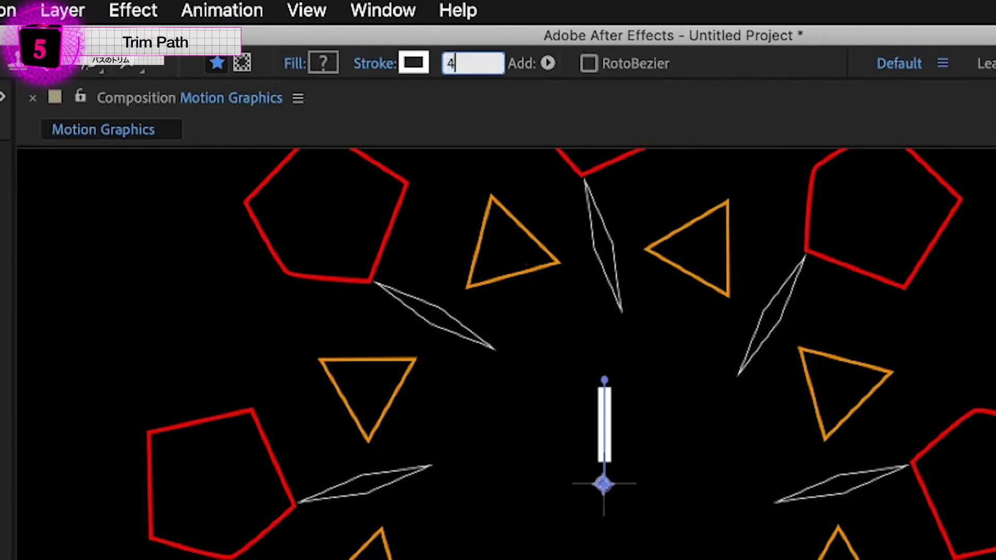
key(Return)
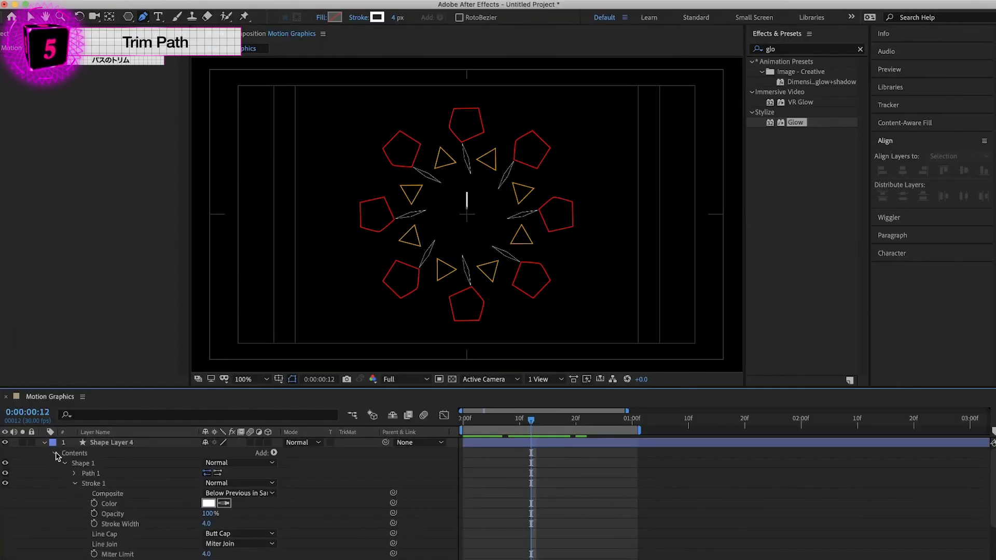
click(54, 453)
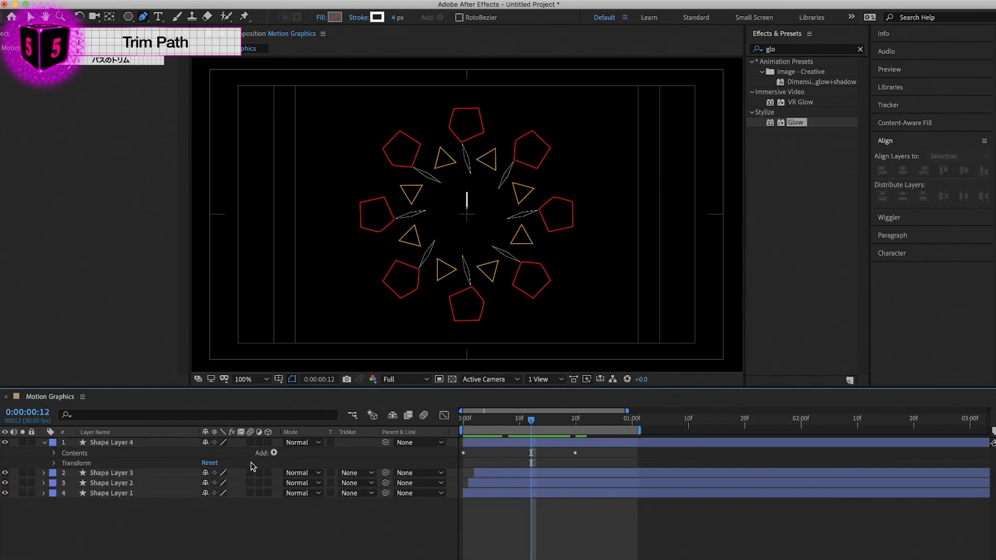
Add a Repeater to Shape Layer 4 with 16 copies.
click(130, 445)
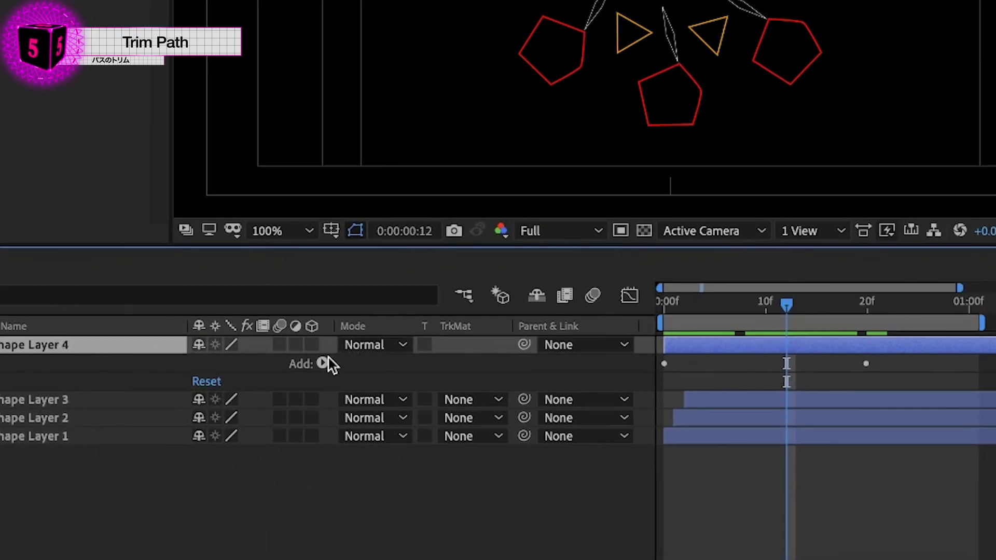
click(322, 363)
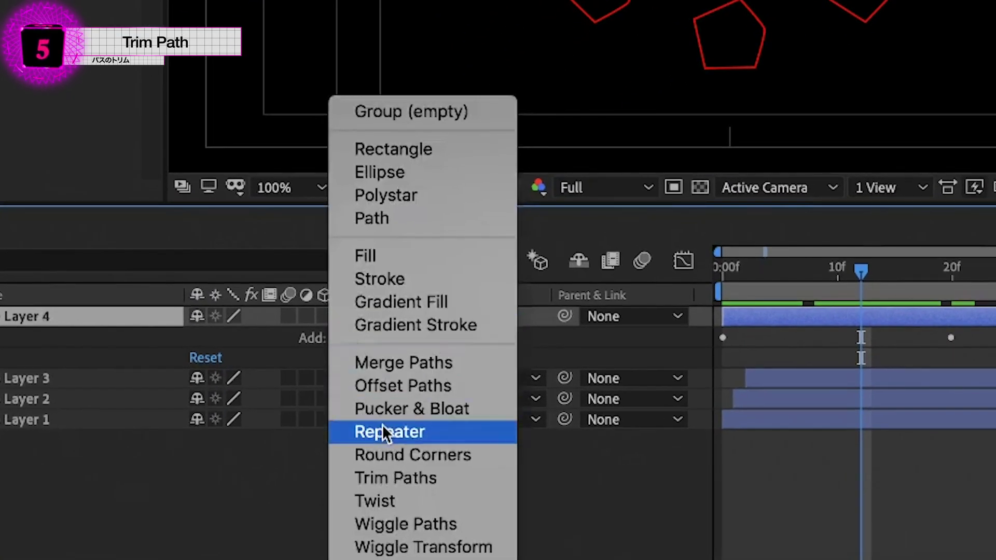
click(367, 441)
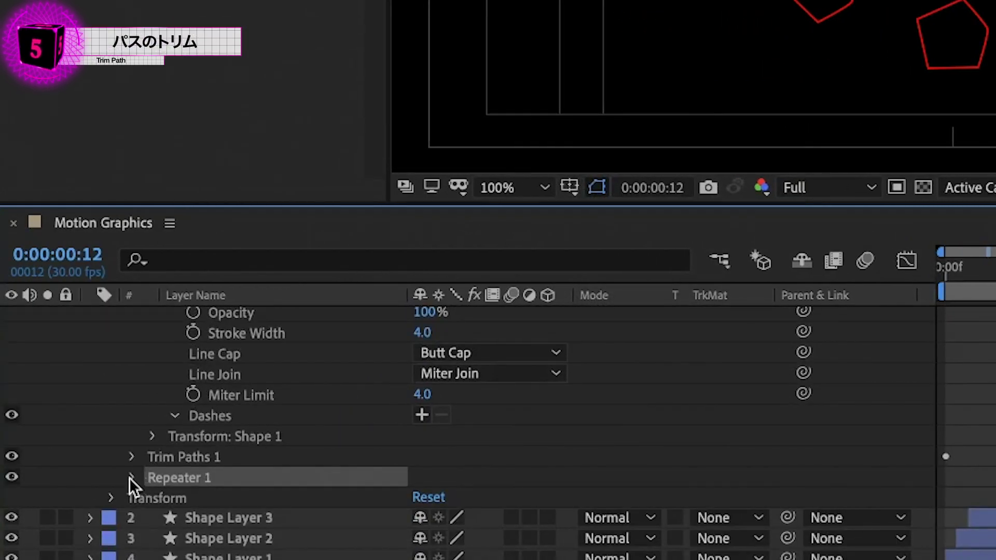
click(130, 477)
scroll(309, 494, down, 4)
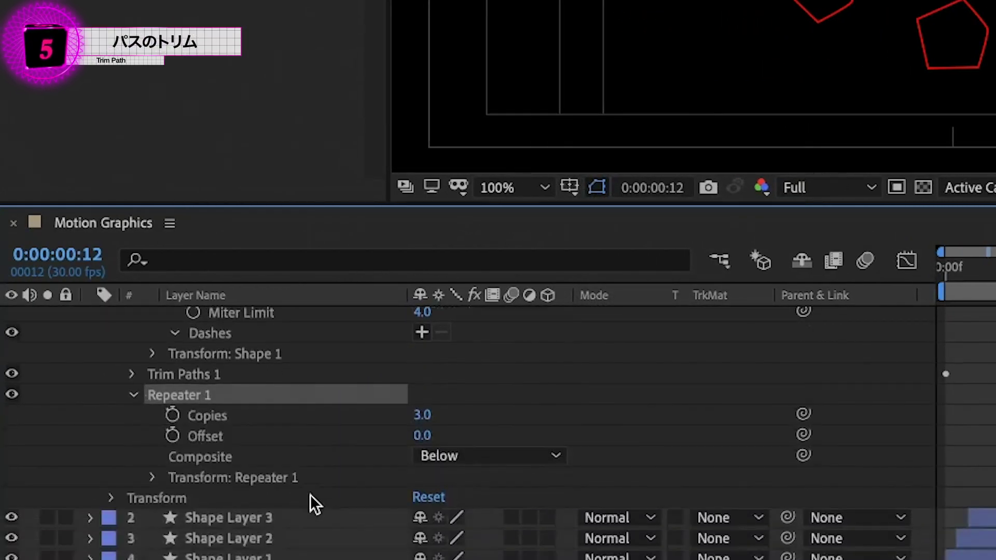
click(426, 417)
text(16)
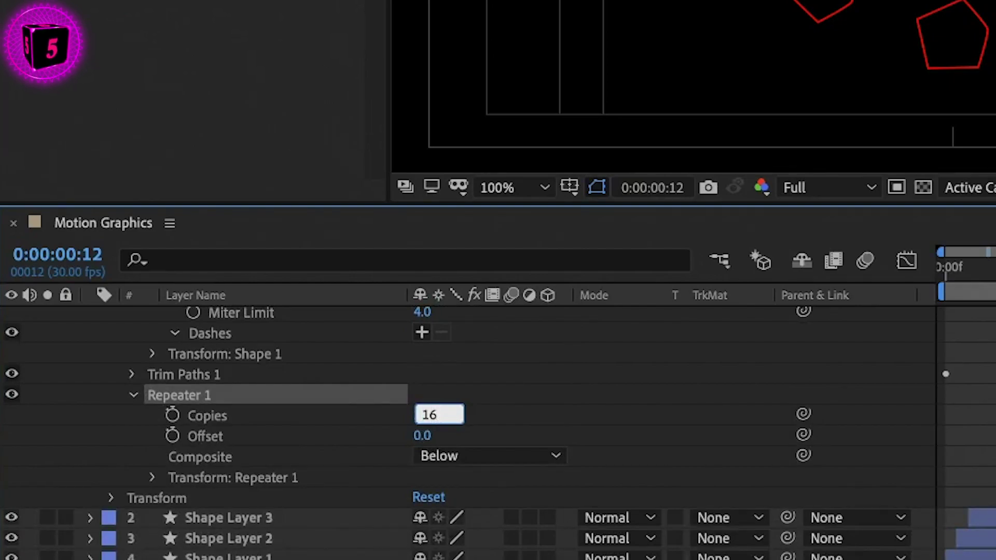
key(Return)
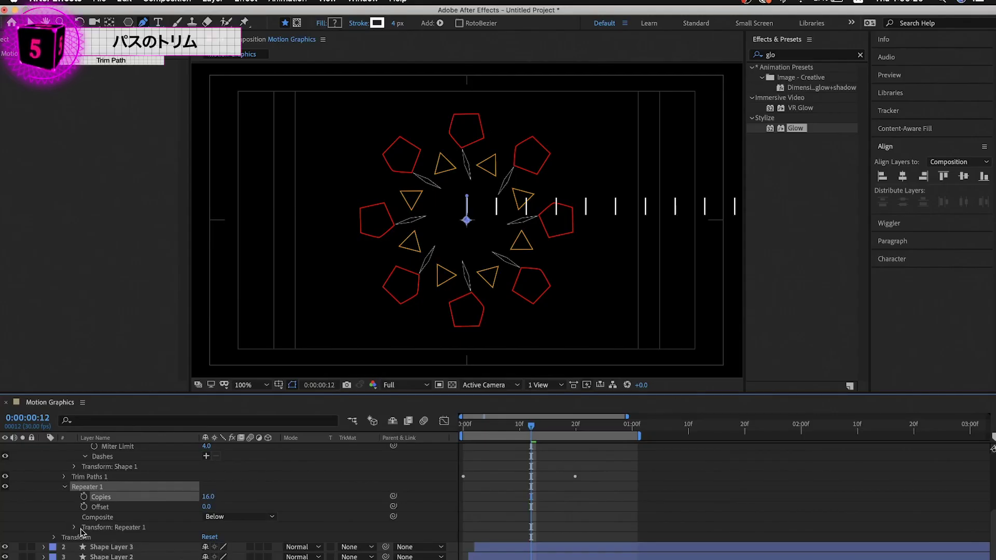
Set the Repeater's position offset to 0 and rotation to 360/16 (22.5°).
click(74, 527)
scroll(150, 514, down, 1)
scroll(150, 513, down, 2)
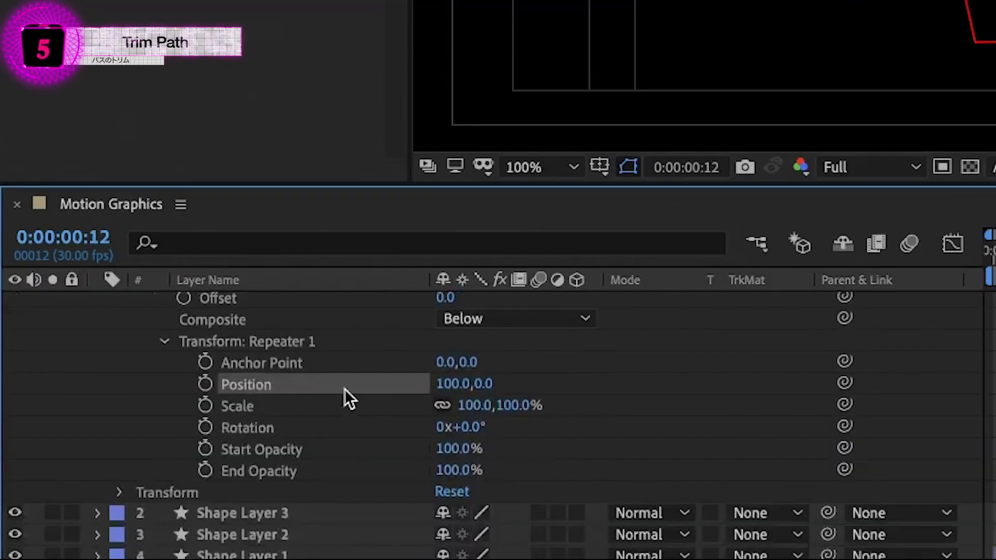
click(443, 388)
text(0)
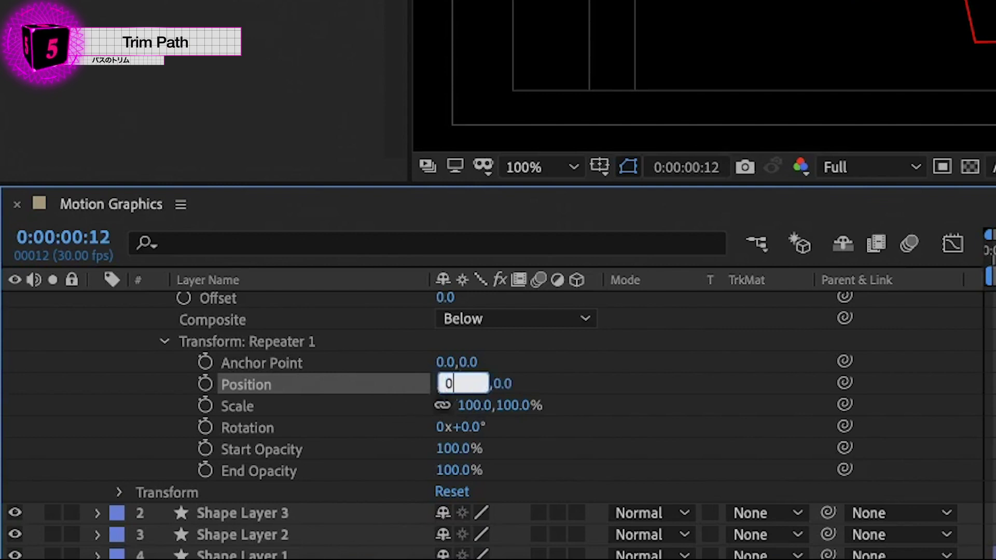
key(Return)
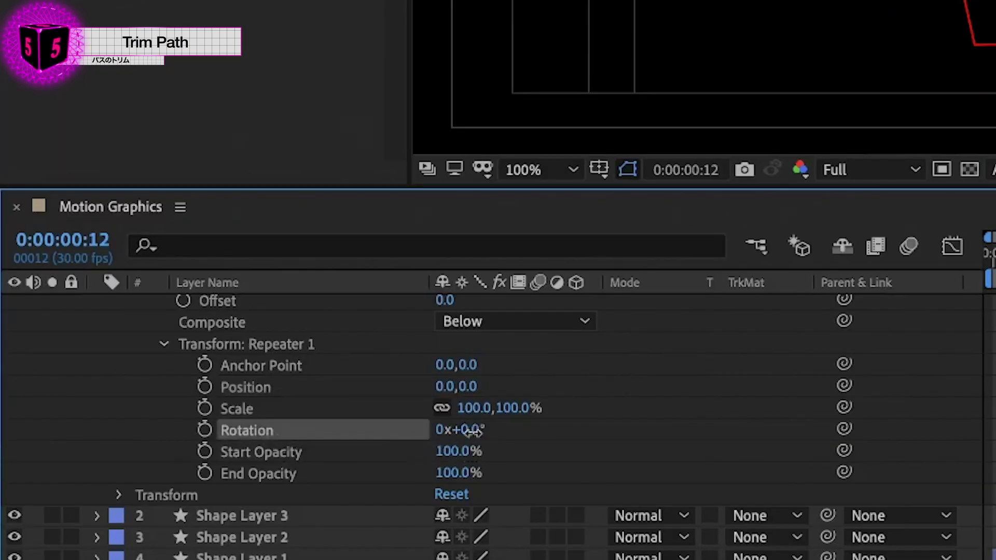
click(469, 429)
text(36)
text(6)
key(Return)
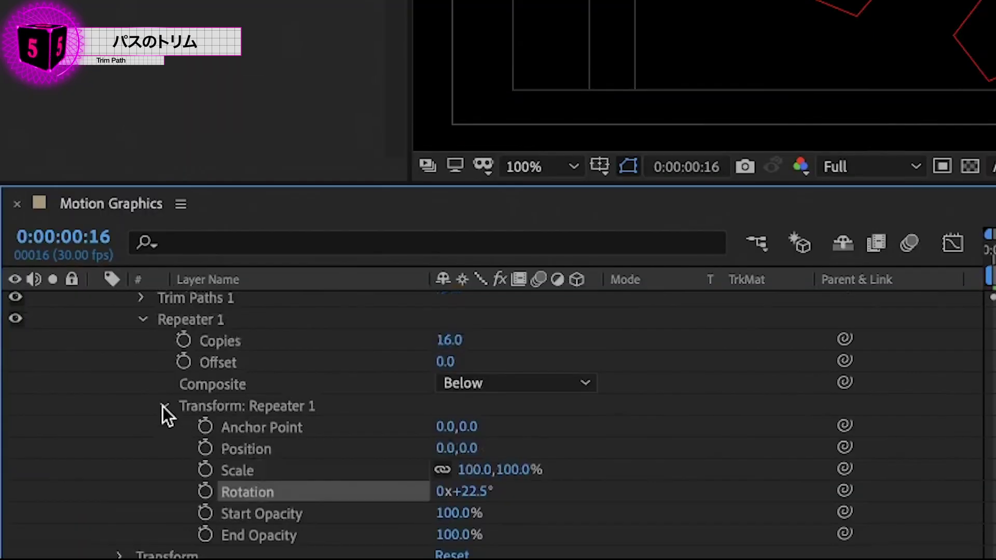
click(163, 406)
Keyframe Shape Layer 4's Scale from 100% at 0f to 223% near one second.
scroll(155, 415, up, 1)
click(145, 425)
scroll(144, 425, up, 3)
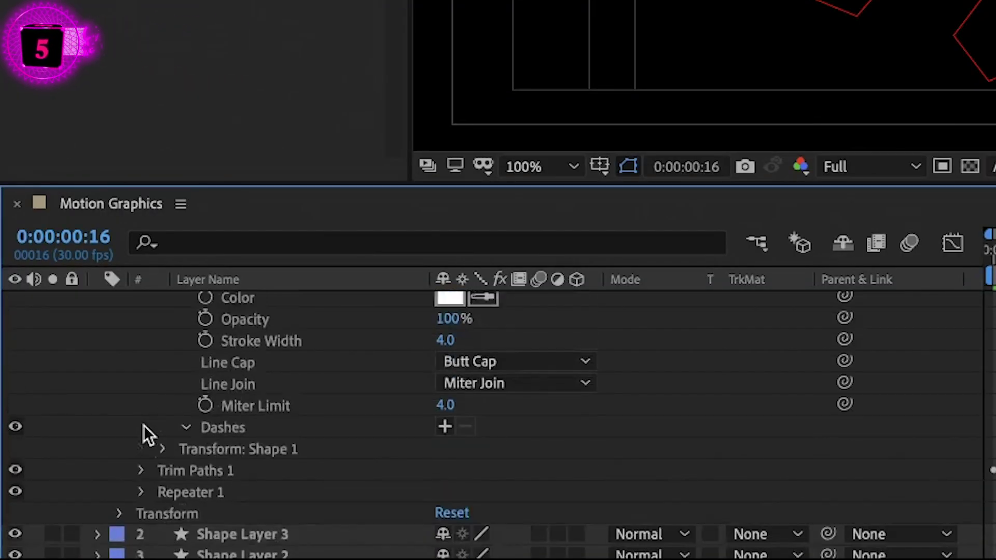
scroll(144, 425, up, 4)
scroll(145, 425, up, 2)
click(164, 390)
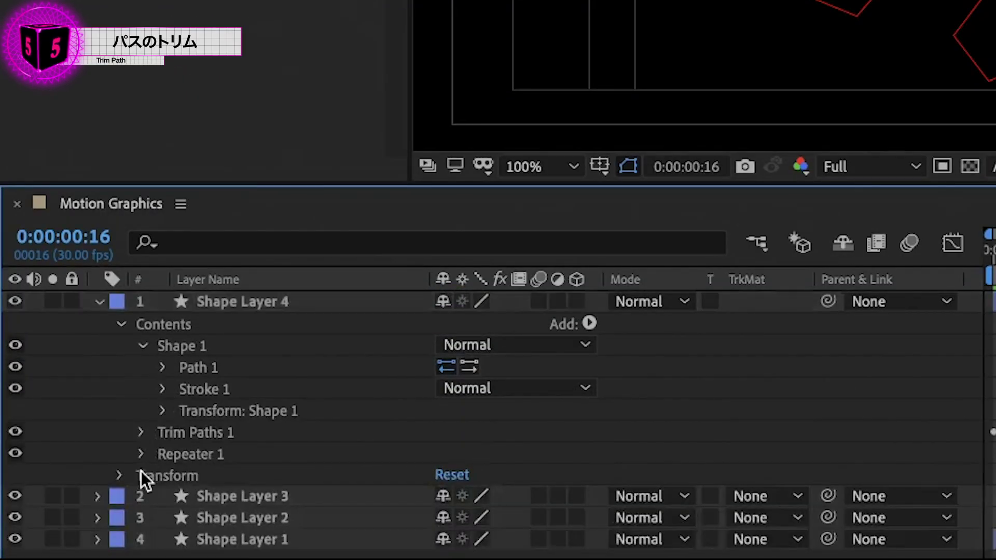
click(122, 474)
scroll(284, 471, down, 1)
scroll(298, 474, down, 3)
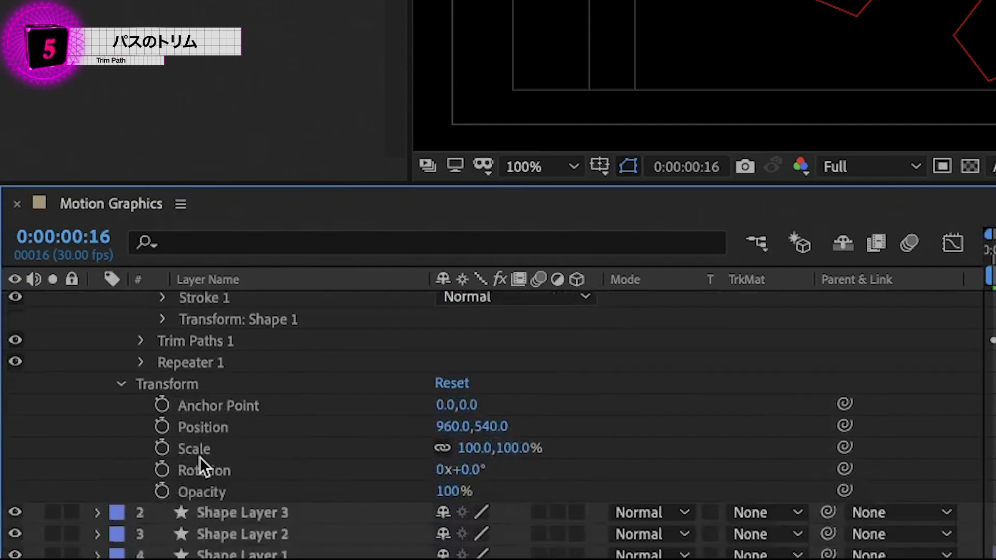
click(161, 450)
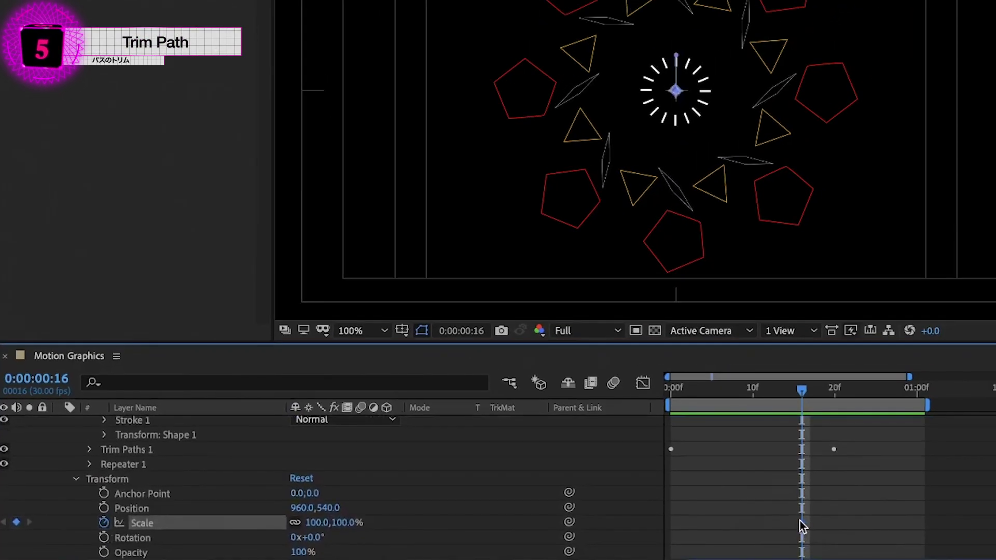
drag(690, 523, 669, 523)
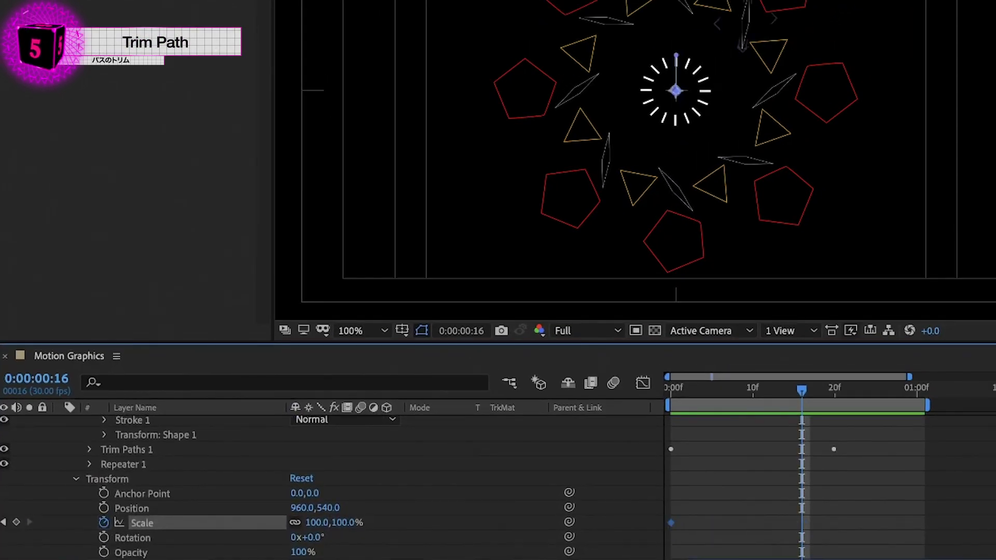
drag(310, 523, 416, 522)
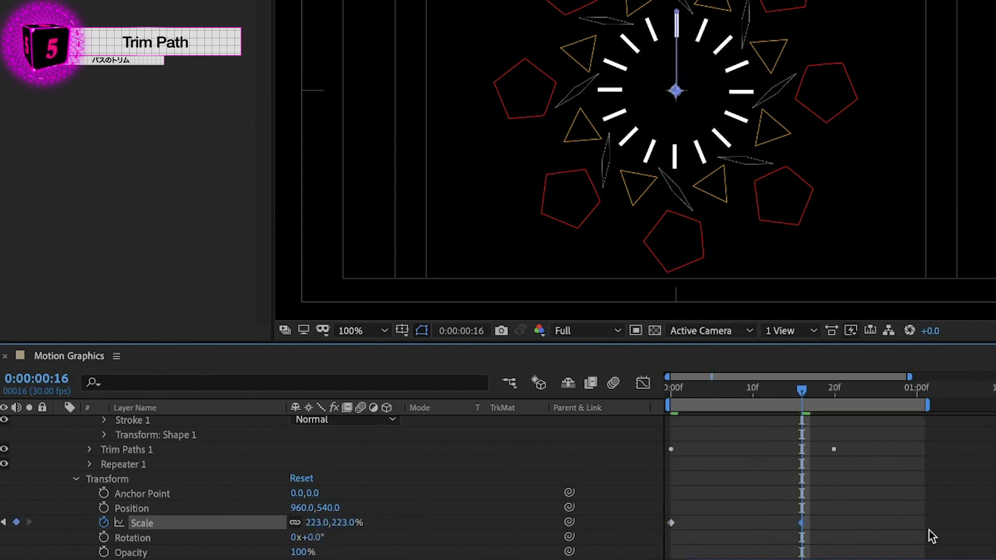
drag(803, 522, 911, 524)
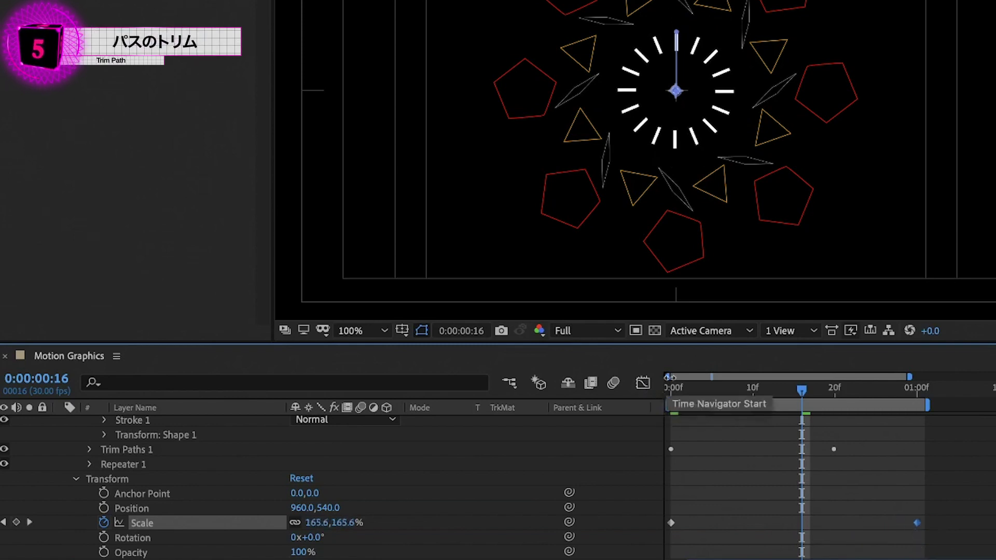
Preview the scale animation from the start and reopen Stroke 1's properties.
key(Home)
key(space)
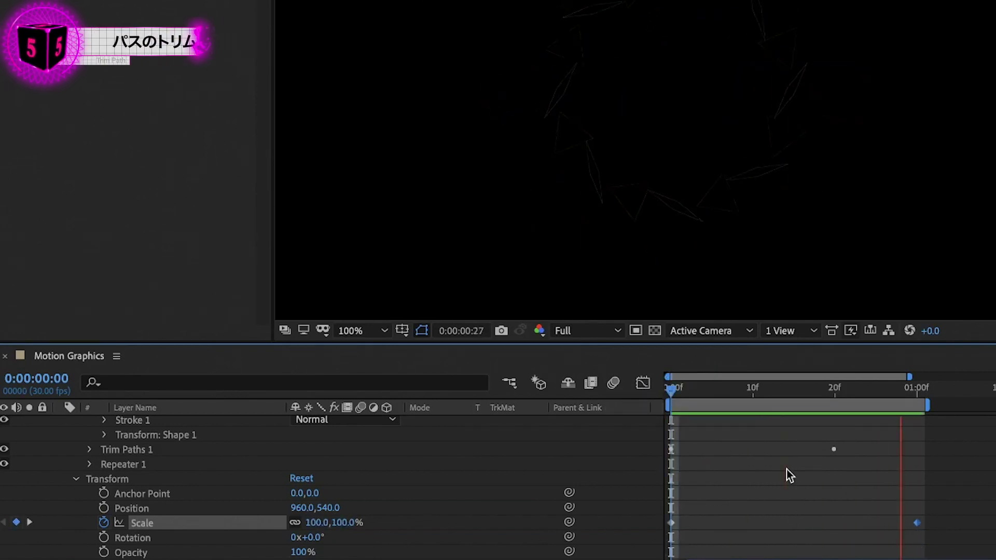
key(space)
scroll(742, 452, up, 2)
scroll(103, 484, up, 2)
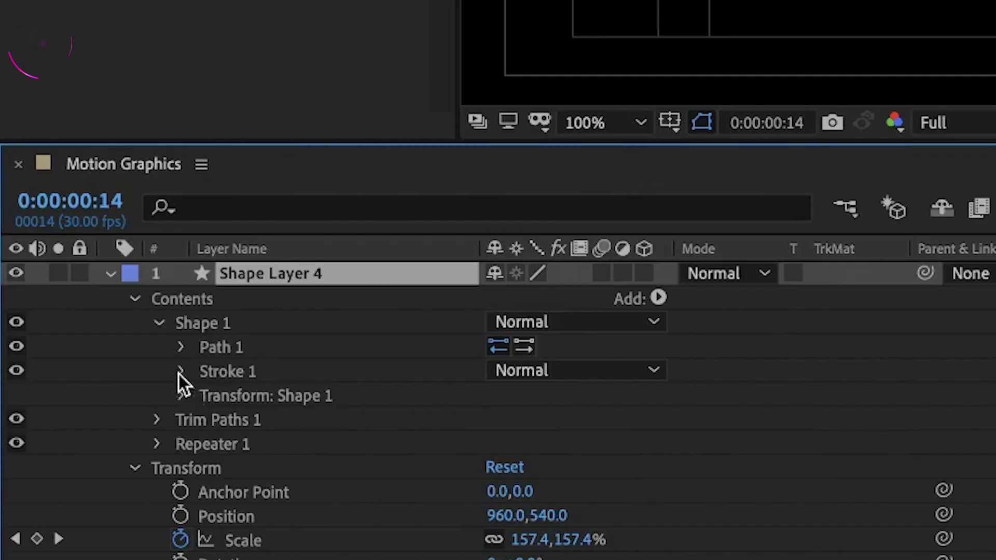
click(180, 371)
scroll(332, 415, down, 1)
Keyframe the burst lines' Stroke Width from 4.0 at frame 0 to 0 at frame 26.
click(251, 422)
key(Home)
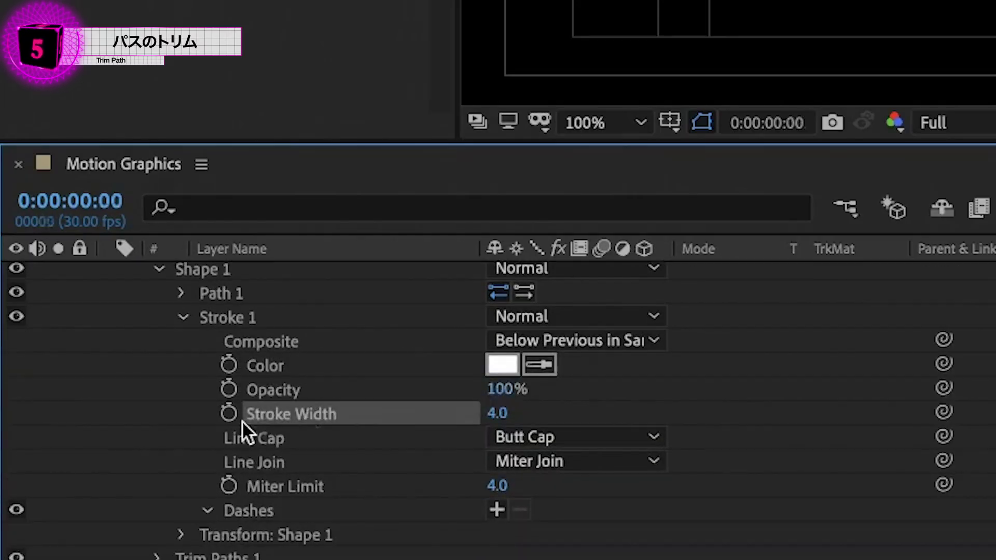
click(229, 413)
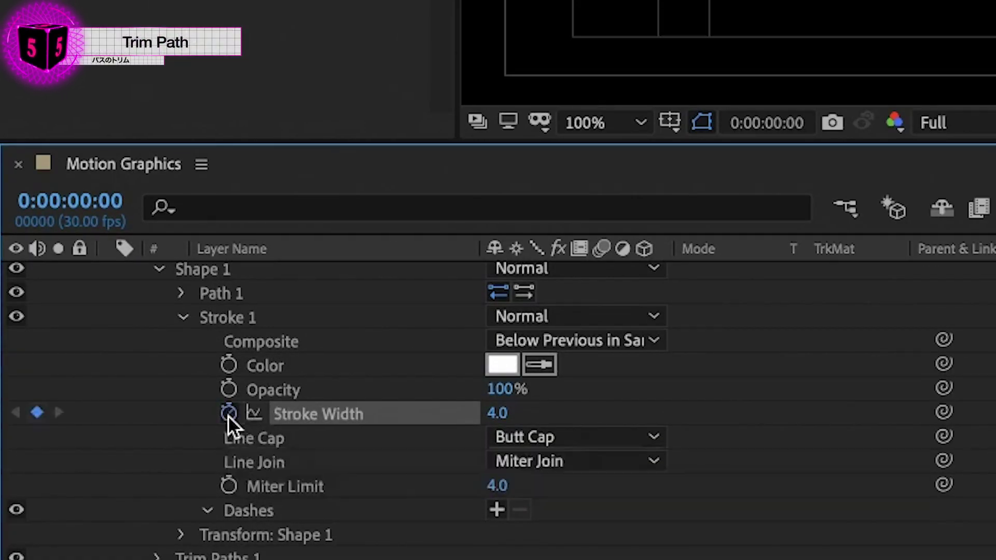
key(space)
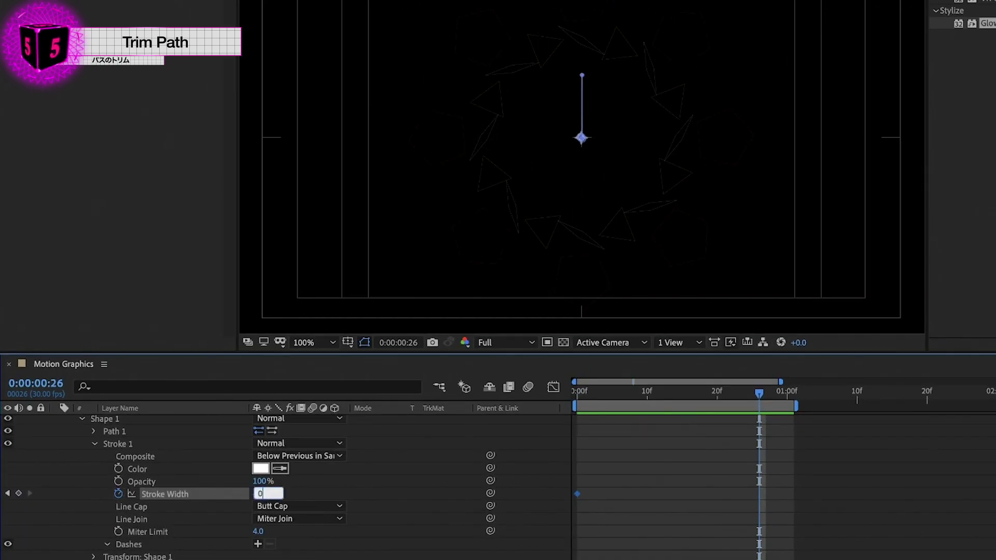
key(Return)
Ease the stroke width keyframes in the Graph Editor, preview, and collapse Shape Layer 4.
click(553, 387)
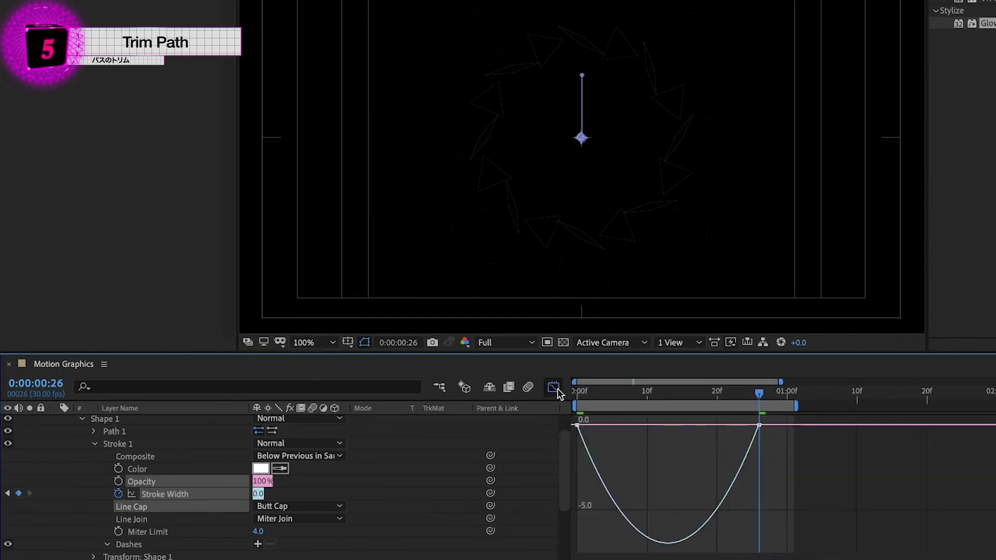
click(731, 425)
key(space)
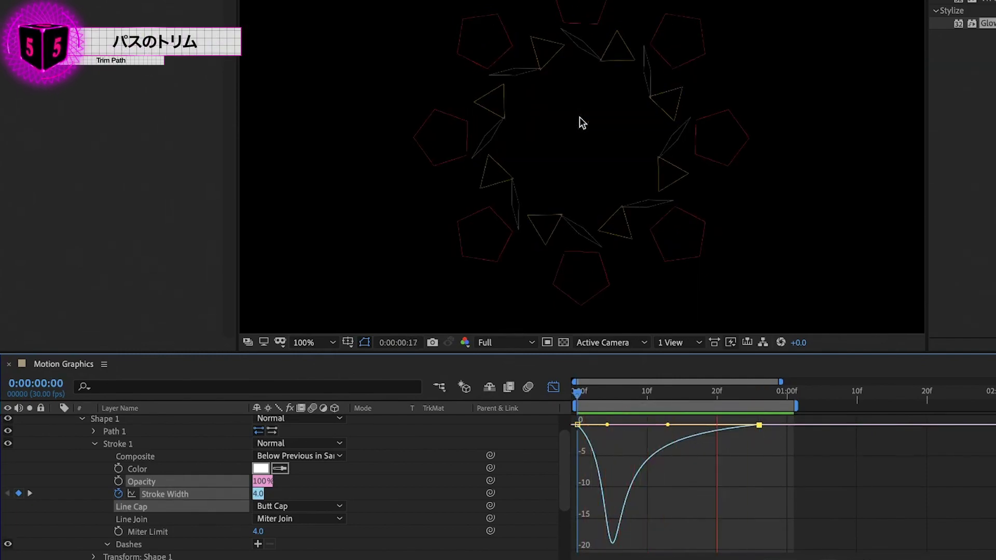
key(space)
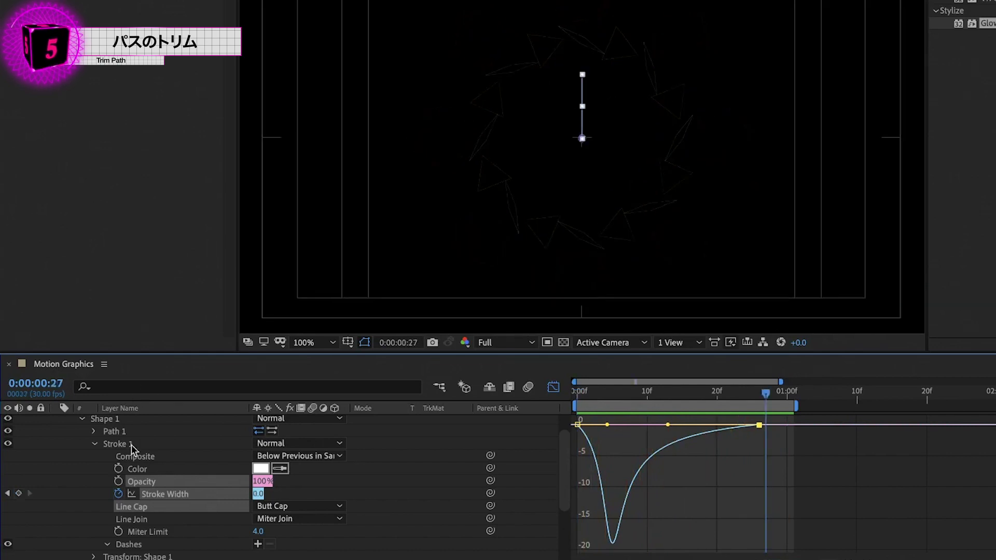
scroll(132, 449, up, 3)
click(55, 422)
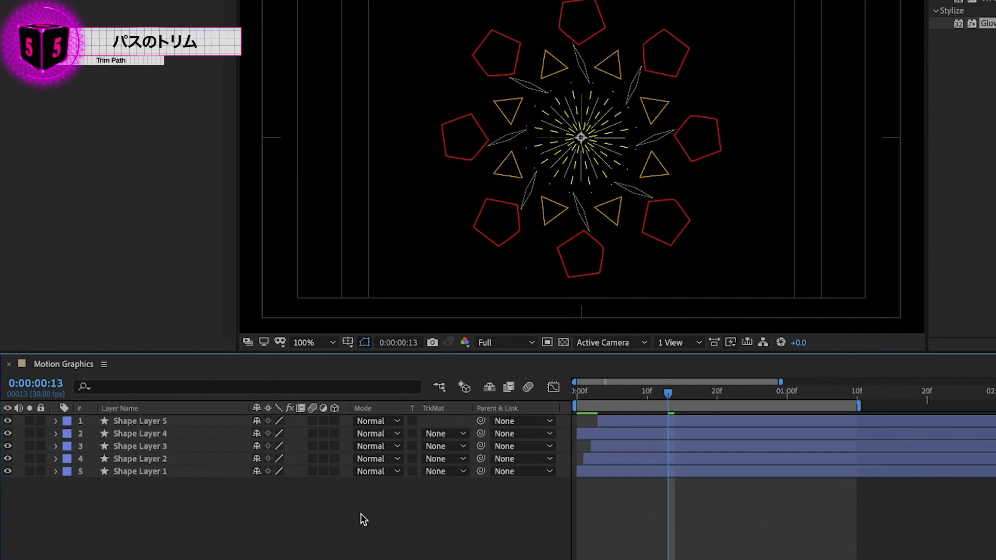
Add an adjustment layer on top and duplicate Shape Layer 1 into Shape Layer 7.
key(ctrl+alt+y)
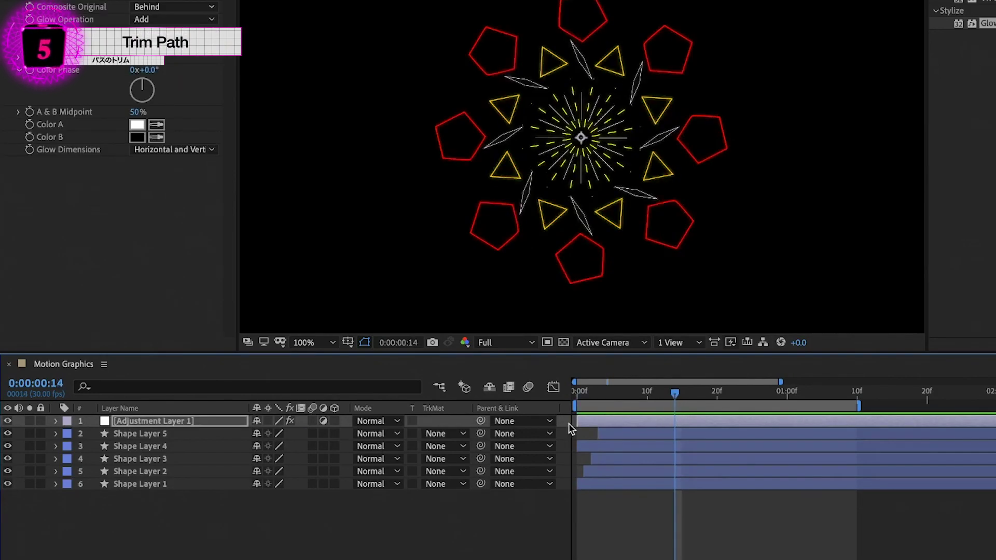
click(178, 483)
key(ctrl+d)
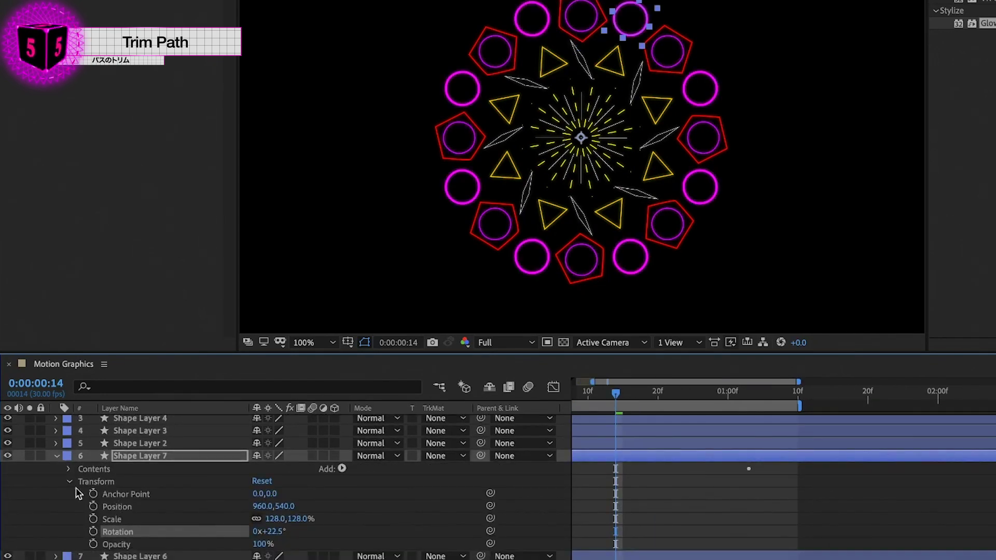
Expand Shape Layer 7's Contents down to the Polystar 1 > Polystar Path 1 settings.
click(69, 482)
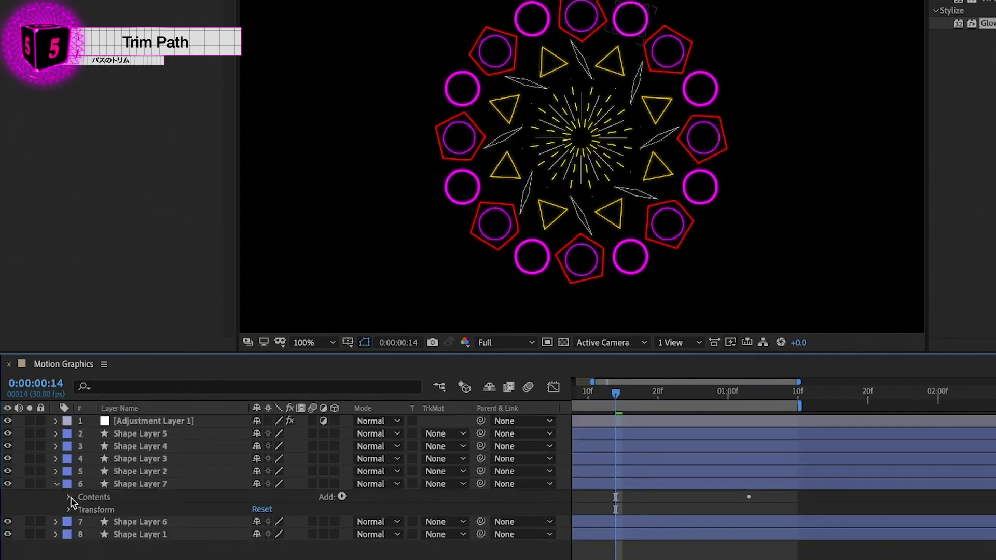
click(69, 497)
scroll(147, 506, right, 2)
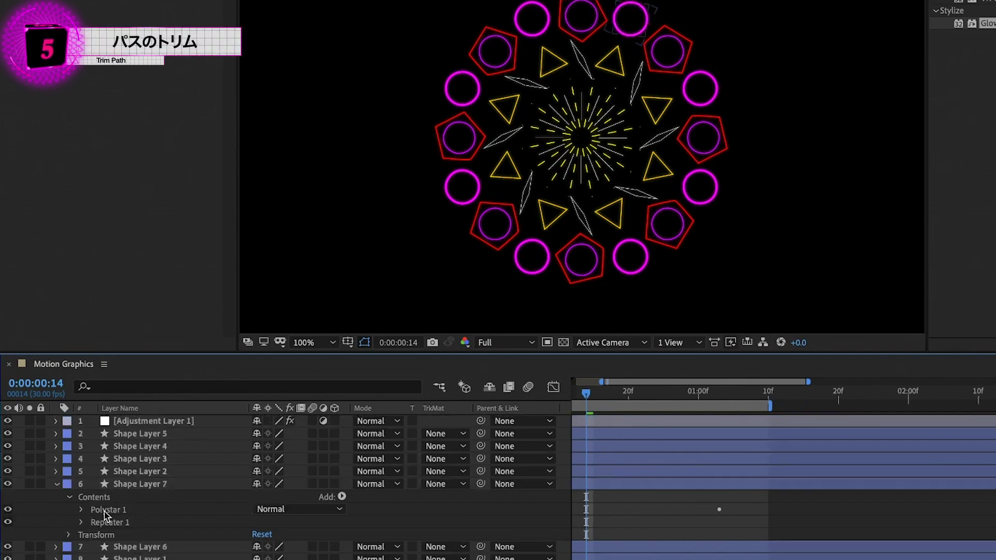
click(81, 510)
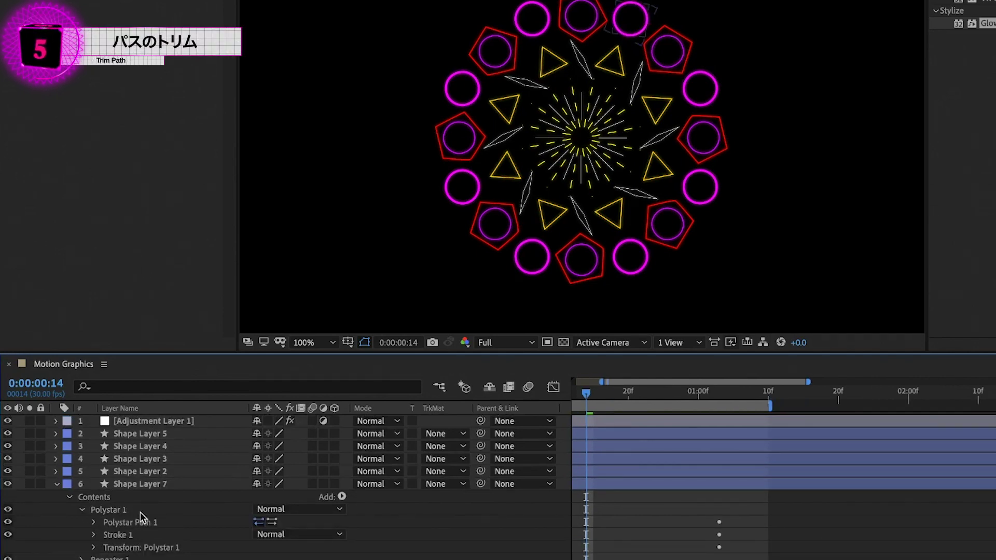
scroll(140, 512, down, 2)
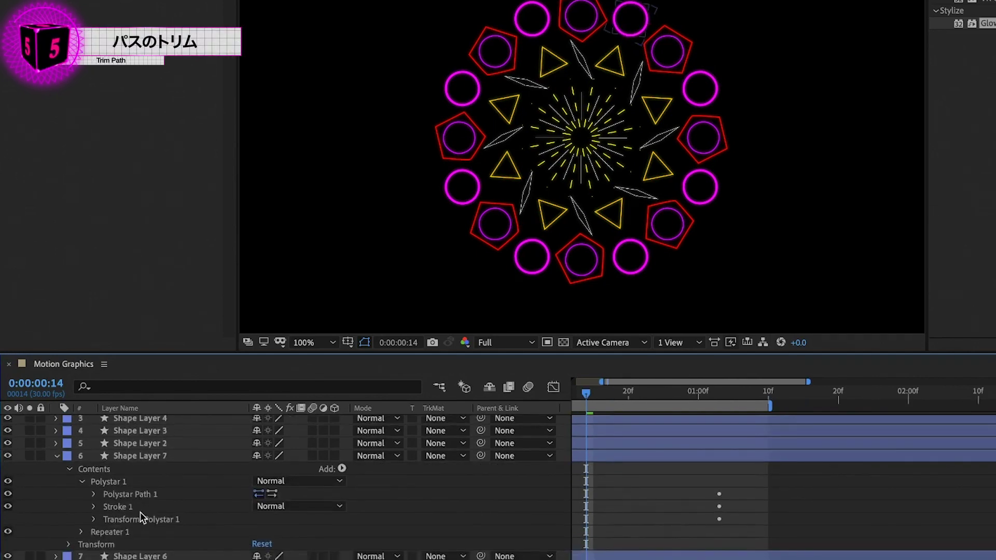
click(96, 497)
scroll(157, 508, down, 3)
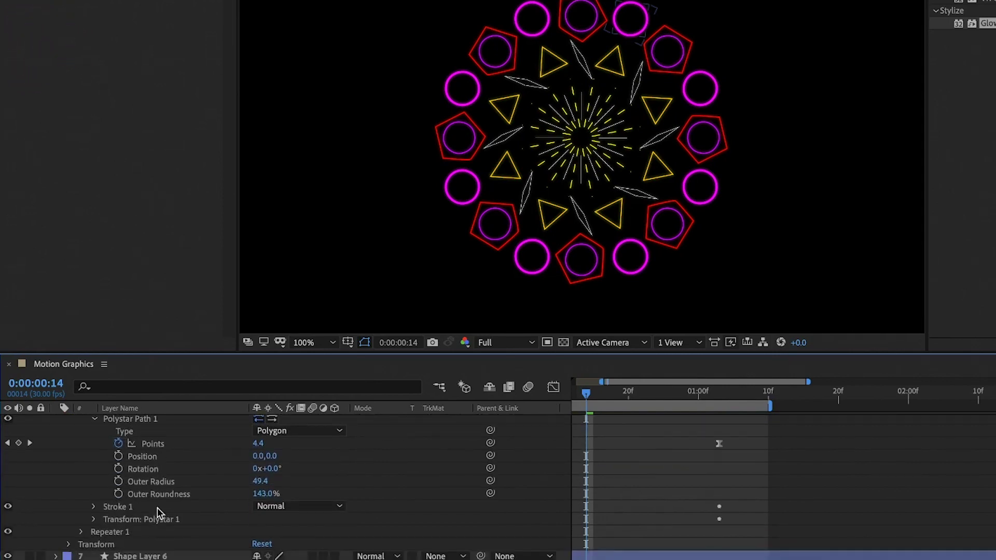